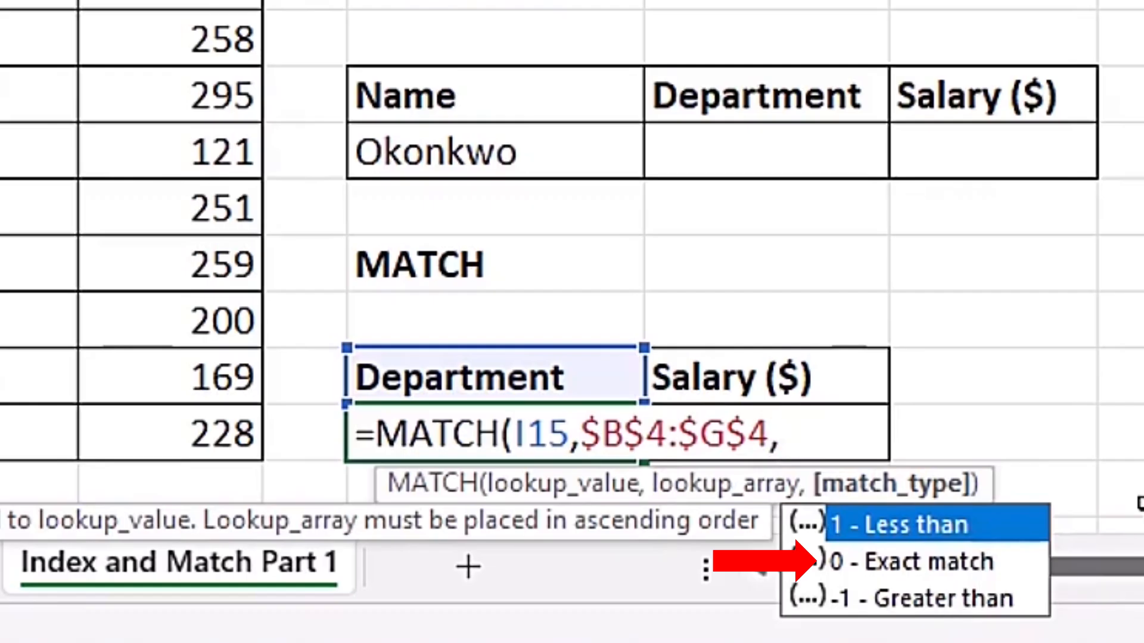
- Complete the MATCH formula under Department in I16 with match type 0 (exact match) and fill it across to the Salary ($) cell
{"action": "key", "text": "Down"}
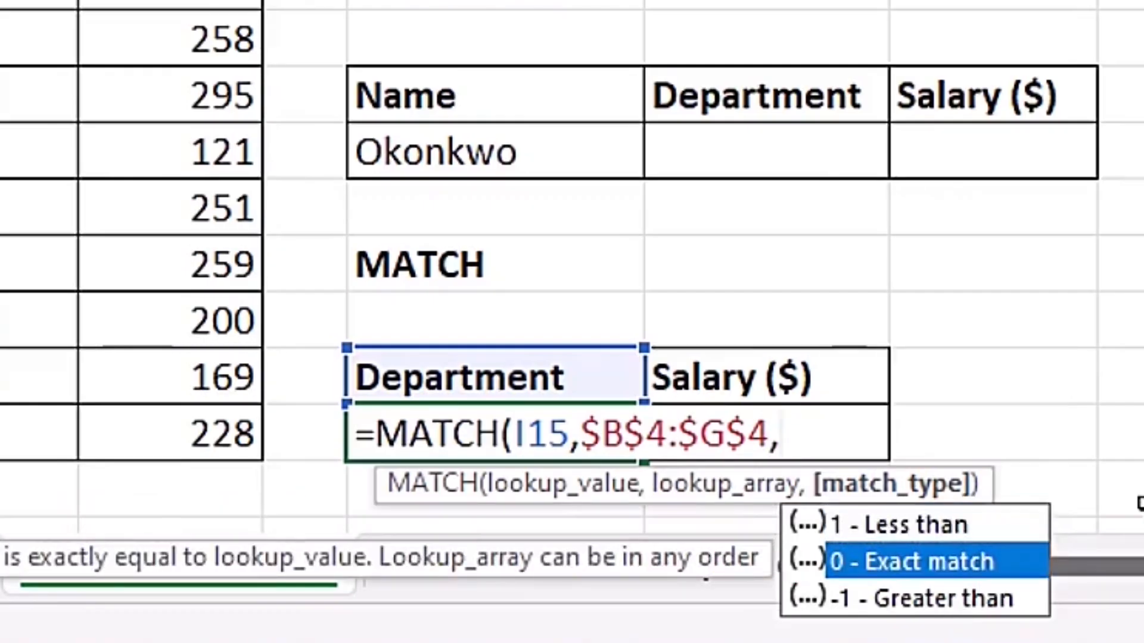
{"action": "key", "text": "Tab"}
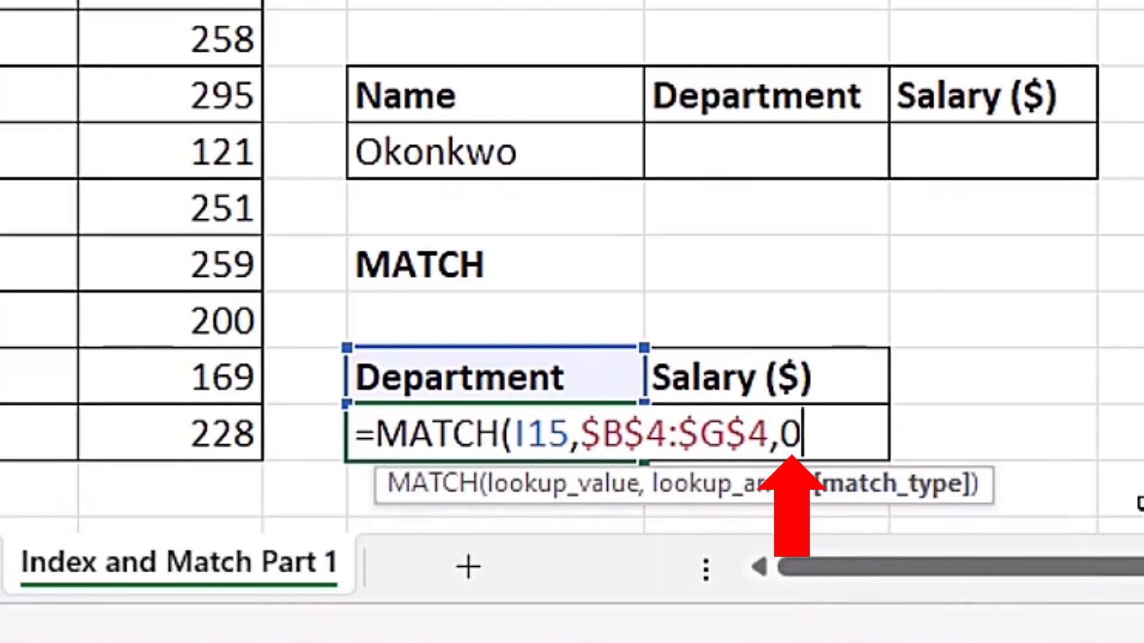
{"action": "type", "text": ")"}
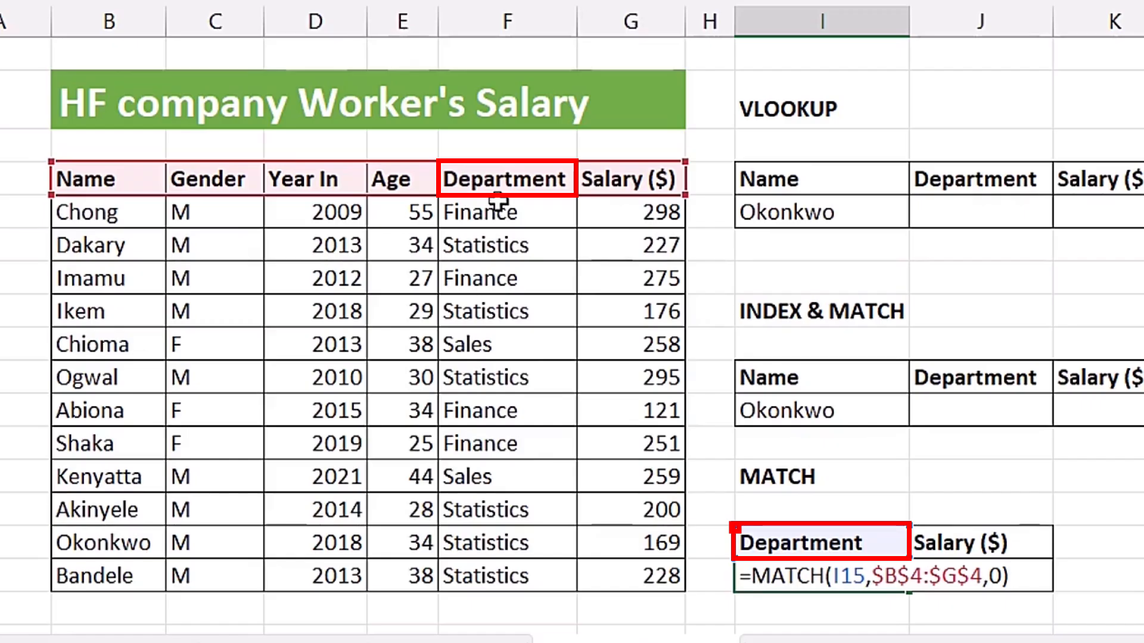
{"action": "key", "text": "ctrl+Return"}
{"action": "left_click_drag", "start_coordinate": [909, 593], "coordinate": [1005, 610]}
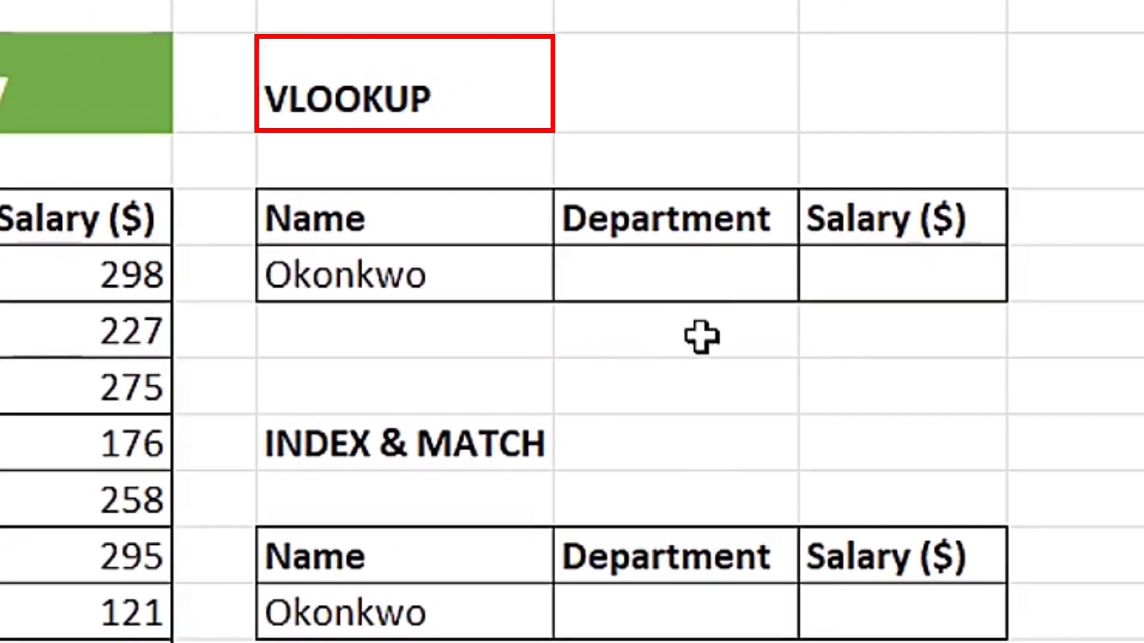
- Begin a VLOOKUP formula in the VLOOKUP table's Department cell with lookup value $I$5 and table array $B$5:$G$16
{"action": "left_click", "coordinate": [656, 276]}
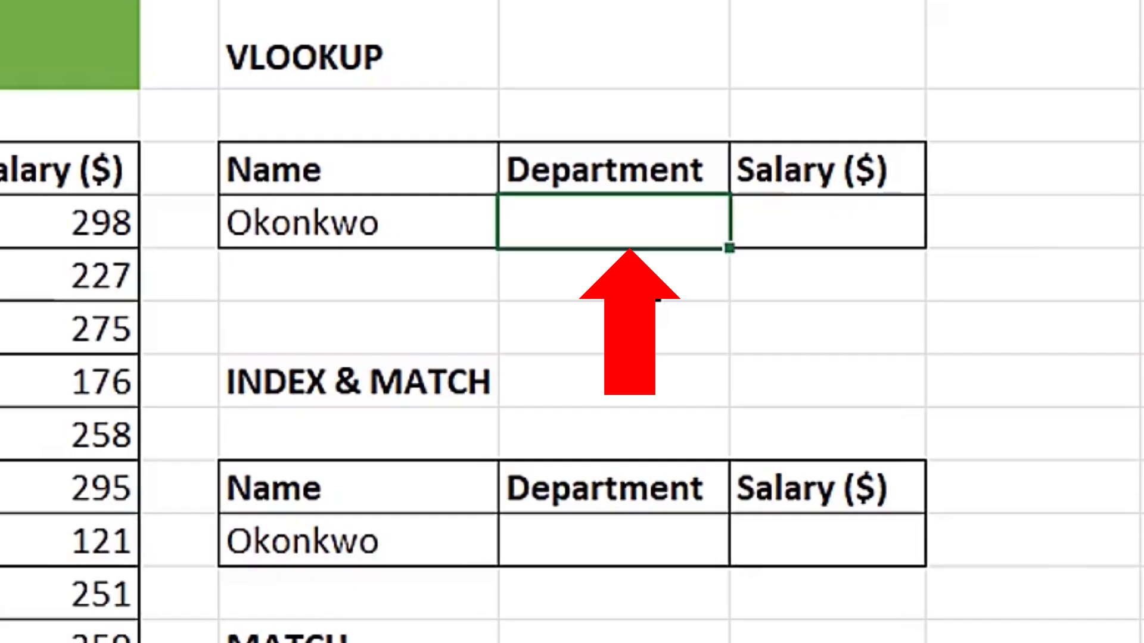
{"action": "key", "text": "F2"}
{"action": "type", "text": "=vl"}
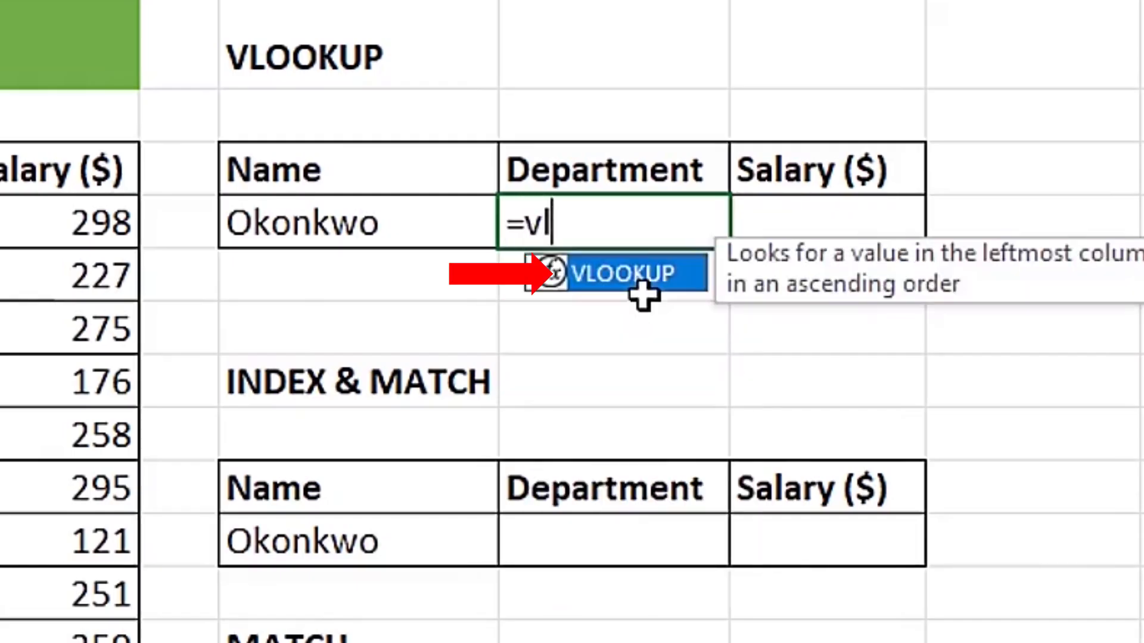
{"action": "key", "text": "Tab"}
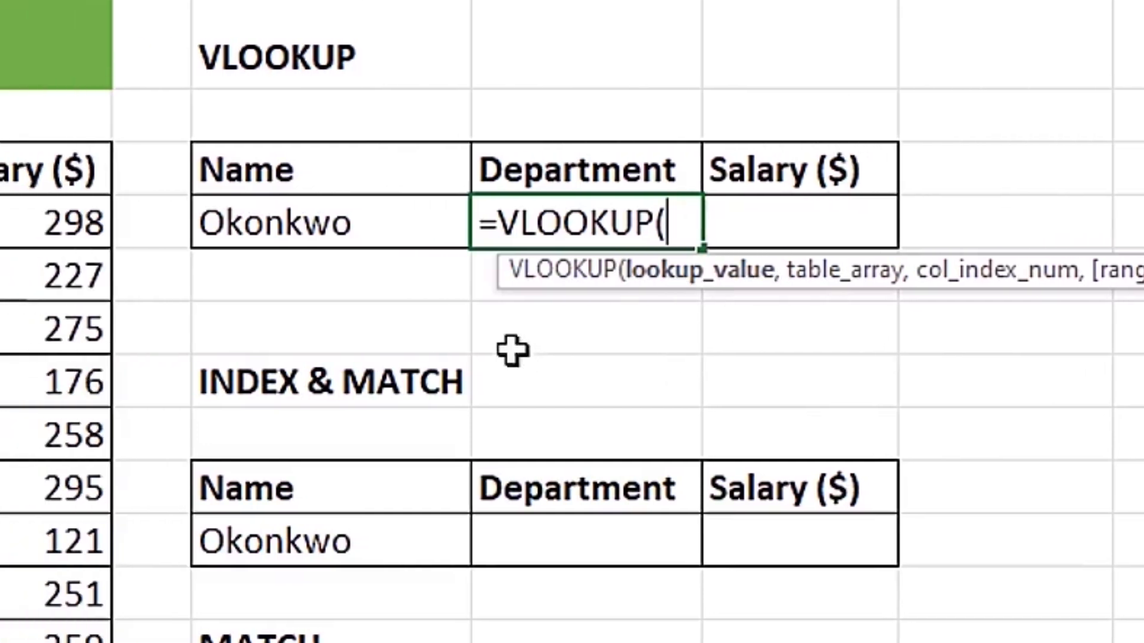
{"action": "left_click", "coordinate": [335, 225]}
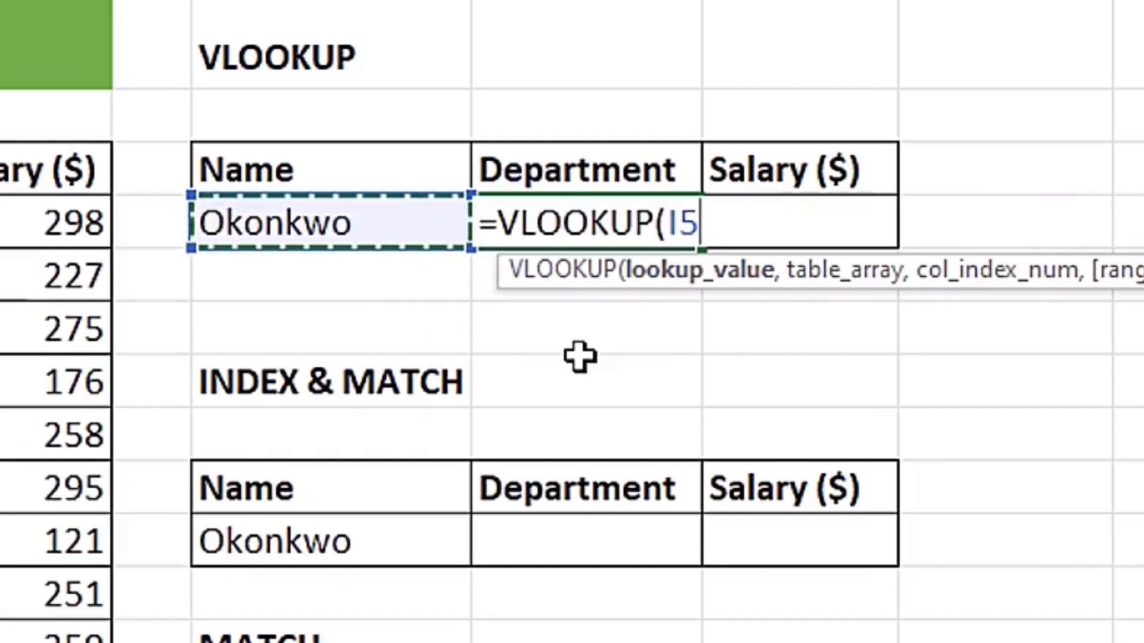
{"action": "key", "text": "F4"}
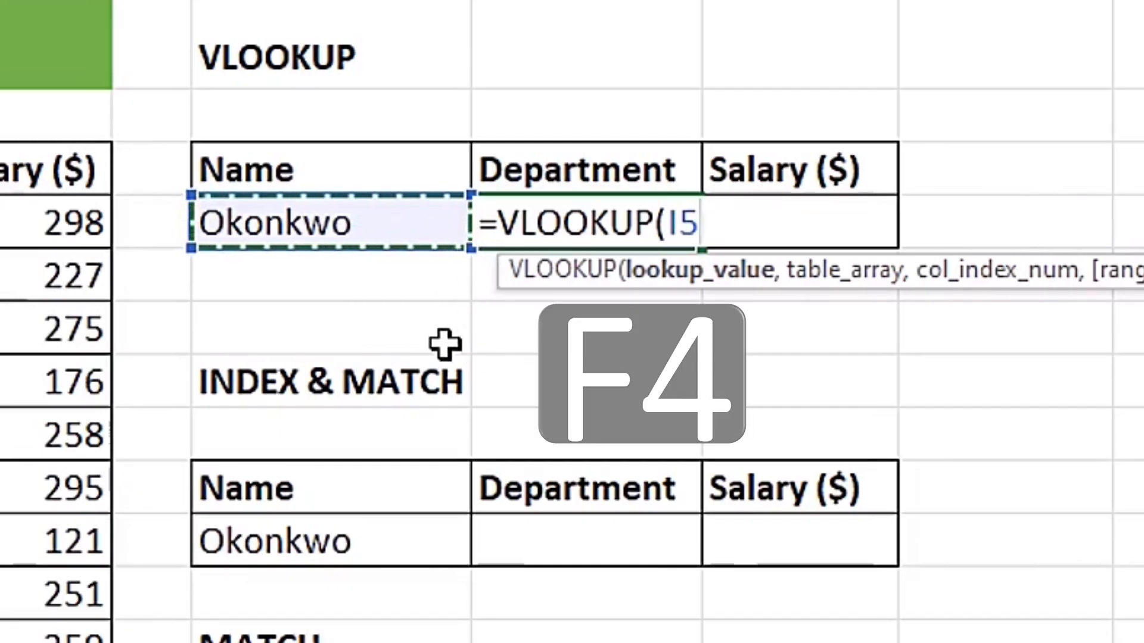
{"action": "type", "text": ","}
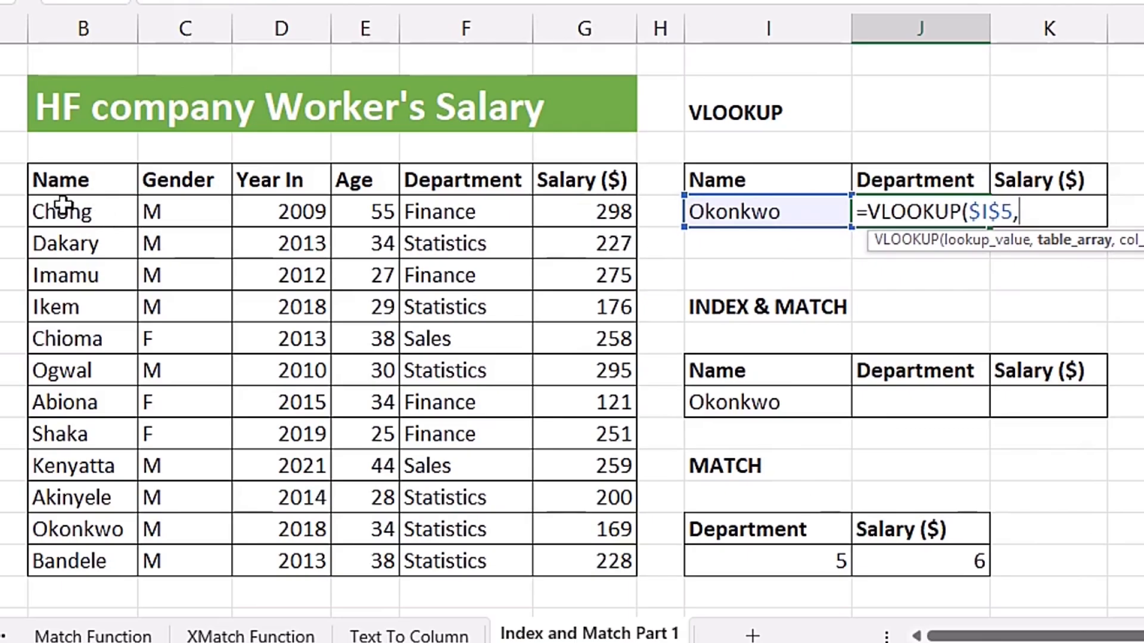
{"action": "left_click_drag", "start_coordinate": [62, 205], "coordinate": [582, 551]}
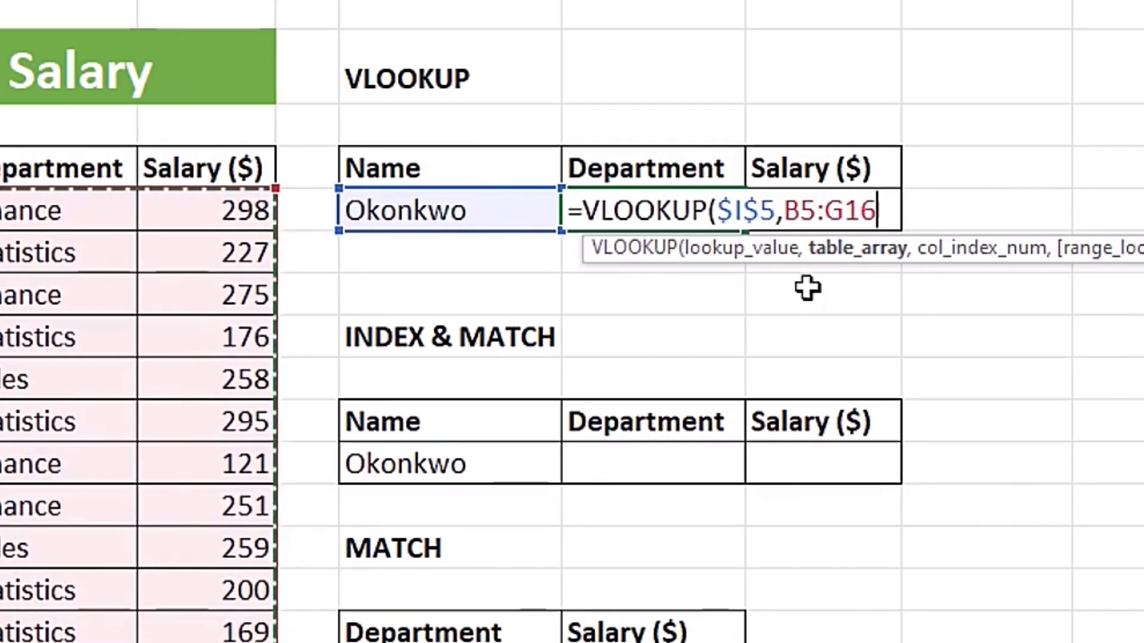
{"action": "key", "text": "F4"}
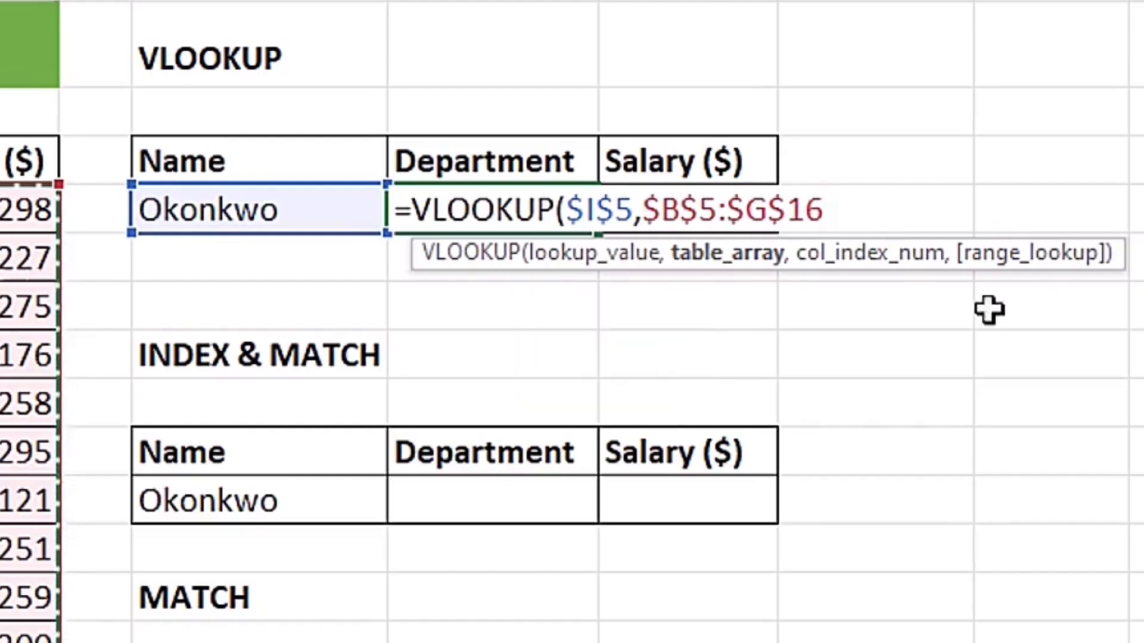
{"action": "type", "text": ","}
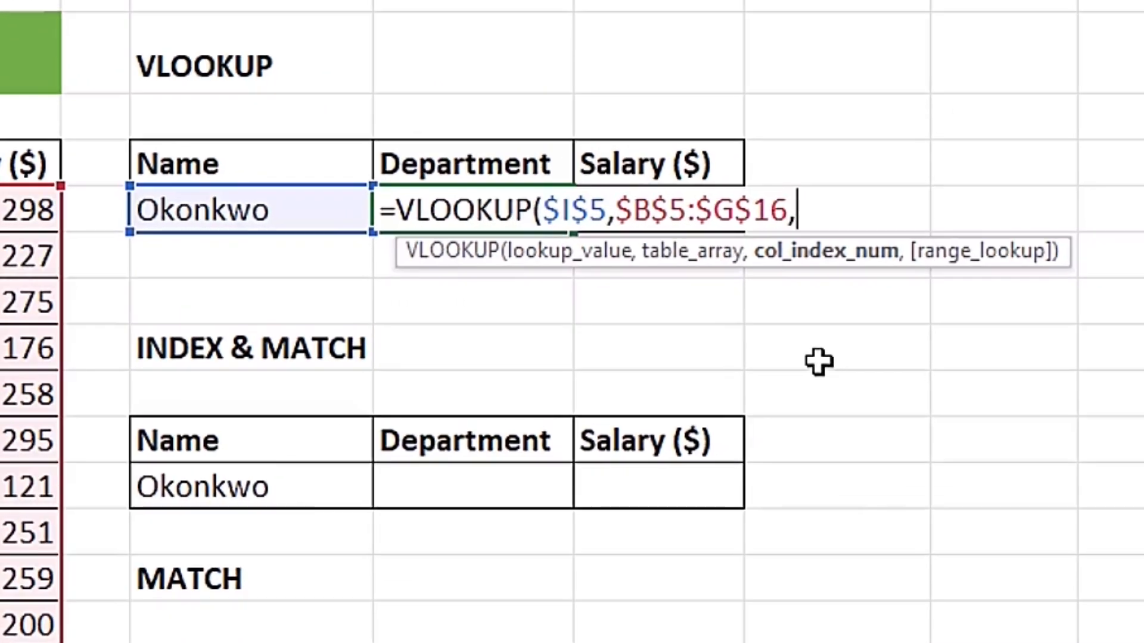
- Nest MATCH(J4,$B$4:$G$4,0) as the VLOOKUP formula's column index number
{"action": "type", "text": "mat"}
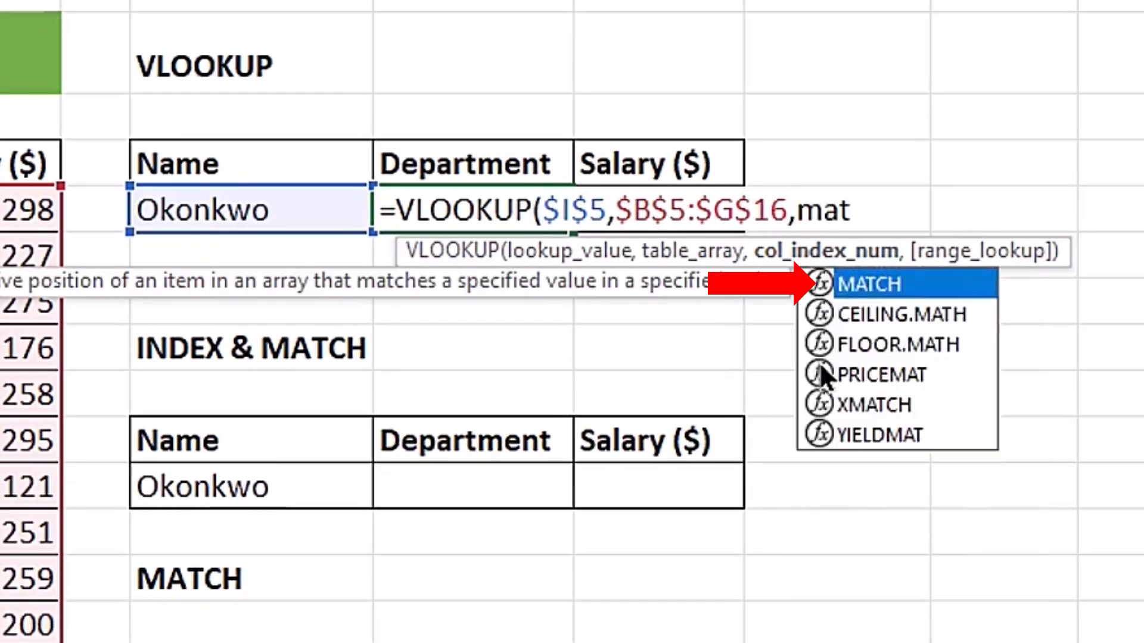
{"action": "key", "text": "Tab"}
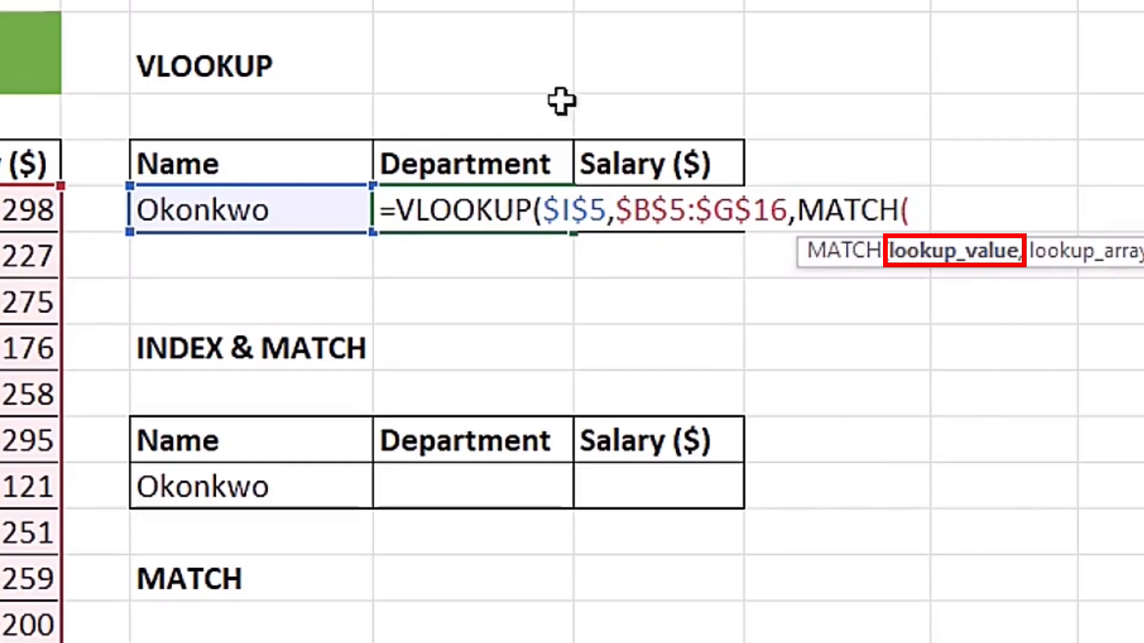
{"action": "left_click", "coordinate": [494, 162]}
{"action": "type", "text": ","}
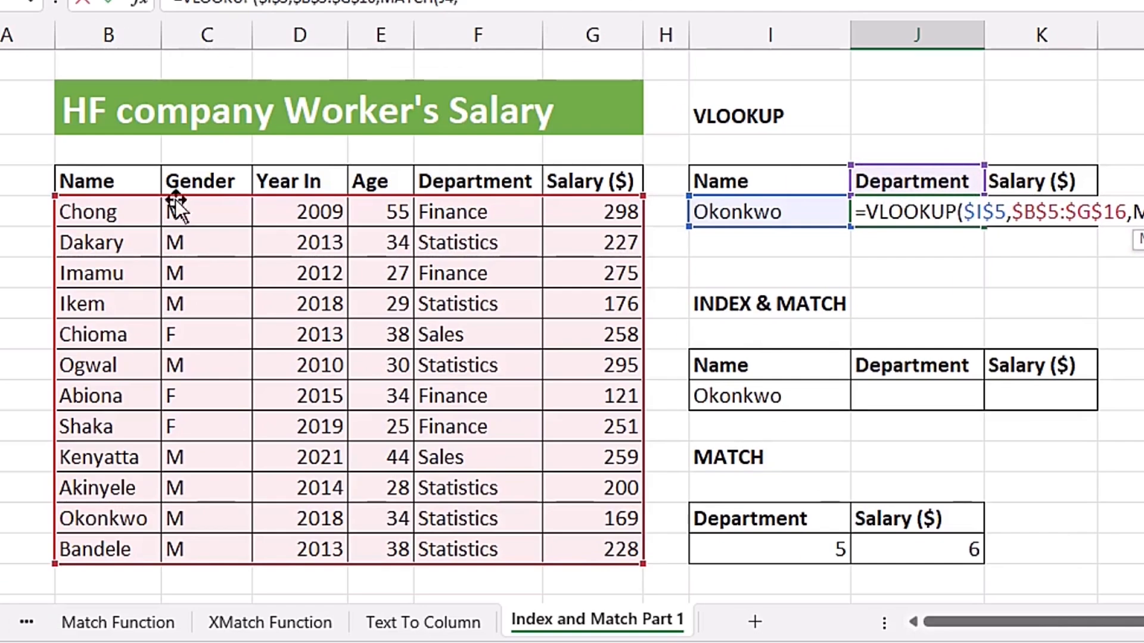
{"action": "left_click_drag", "start_coordinate": [113, 184], "coordinate": [619, 183]}
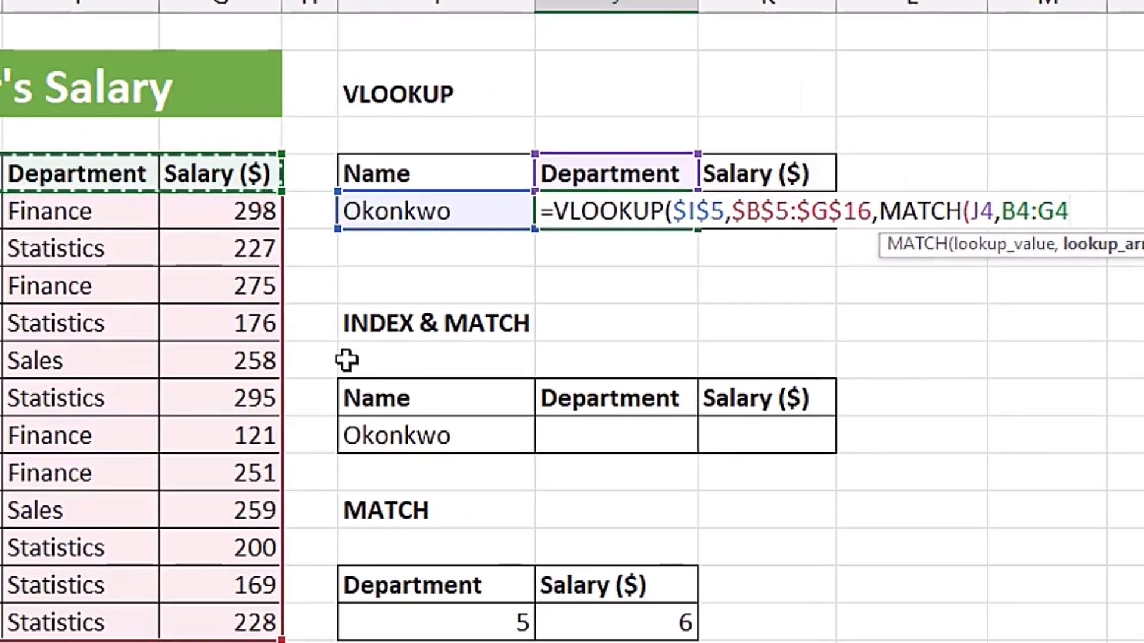
{"action": "key", "text": "F4"}
{"action": "type", "text": ","}
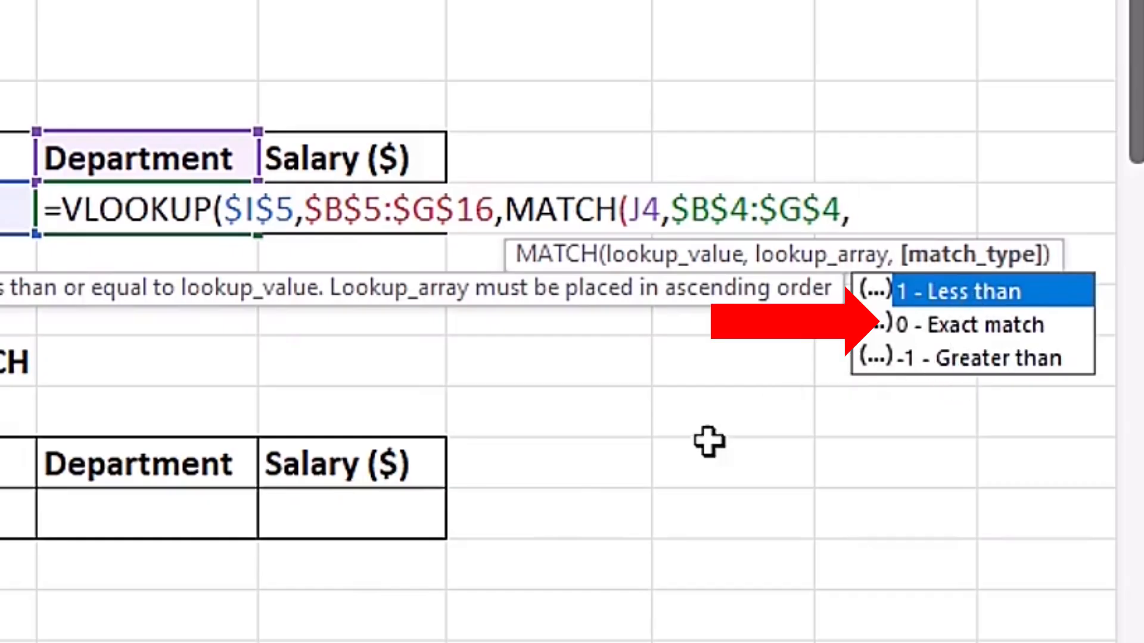
{"action": "key", "text": "Down"}
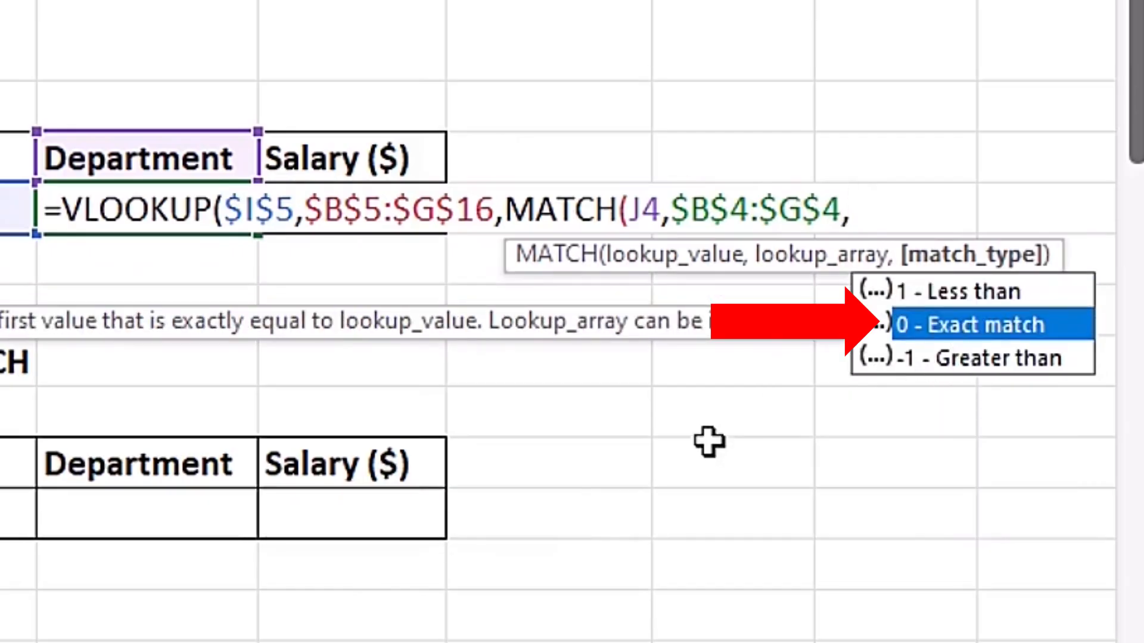
{"action": "key", "text": "Tab"}
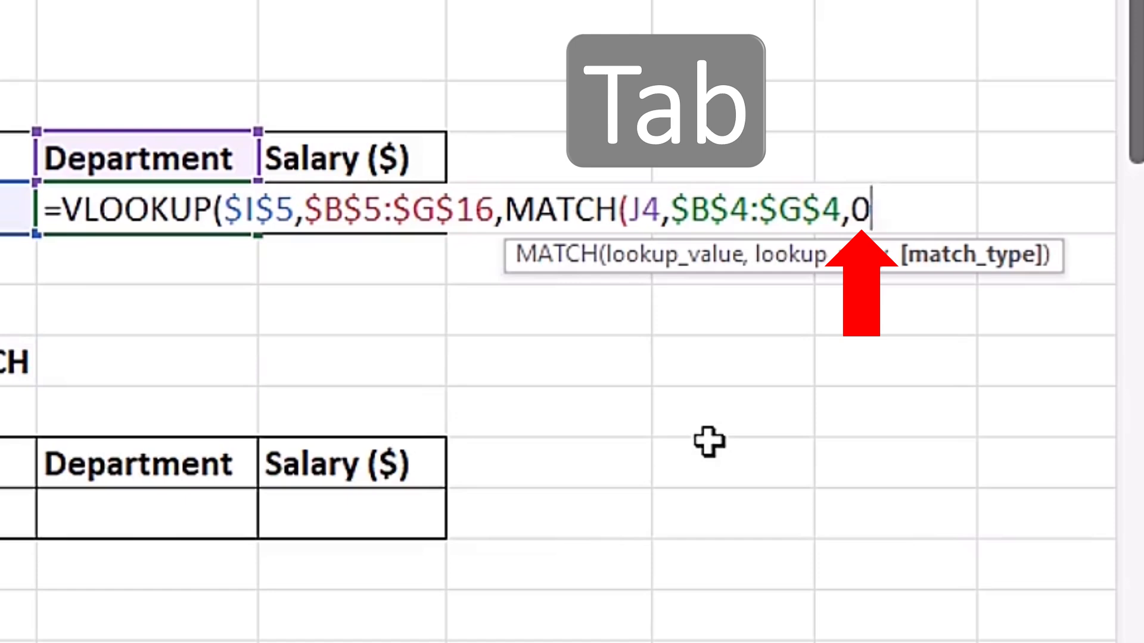
{"action": "type", "text": ")"}
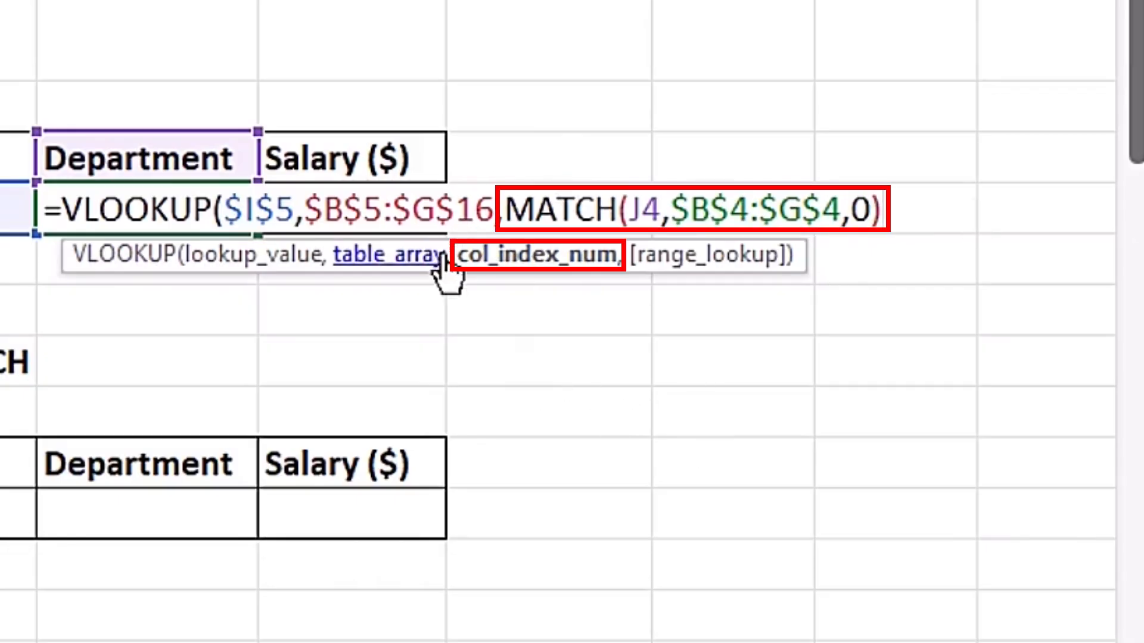
- Evaluate the nested MATCH part inside the VLOOKUP formula, and restore the original expression
{"action": "left_click", "coordinate": [513, 209]}
{"action": "left_click_drag", "start_coordinate": [499, 210], "coordinate": [898, 212]}
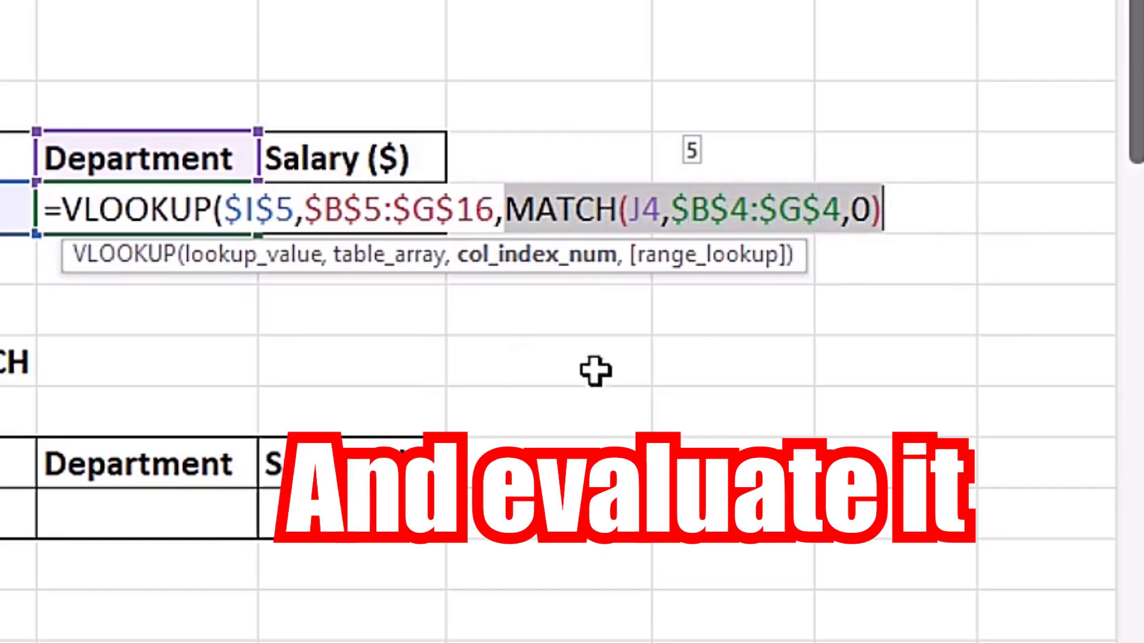
{"action": "key", "text": "F9"}
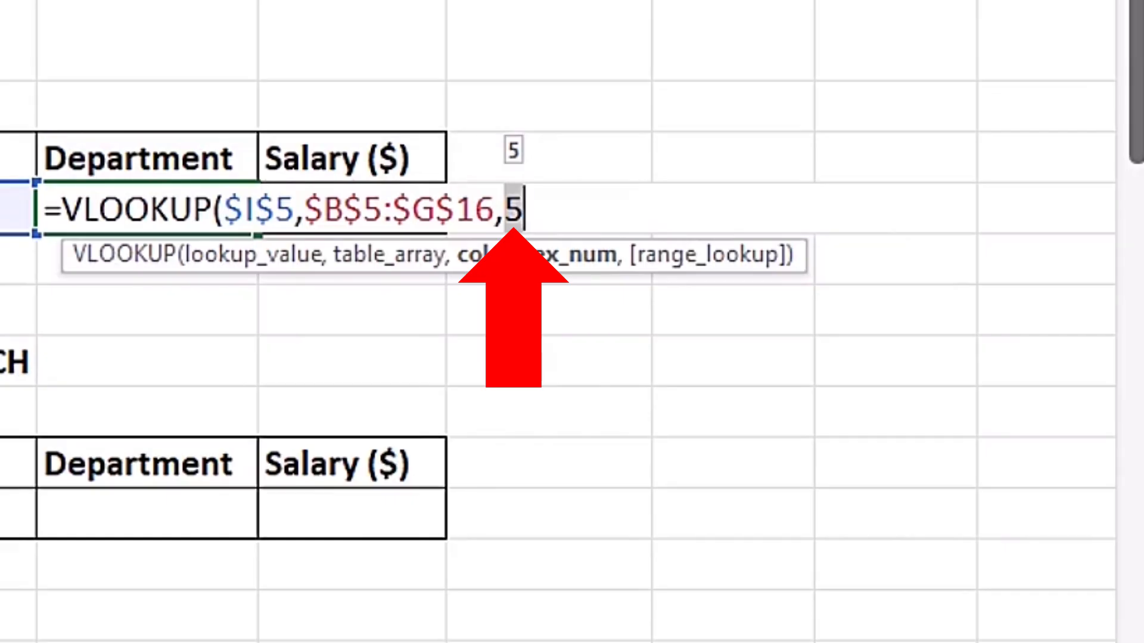
{"action": "key", "text": "ctrl+z"}
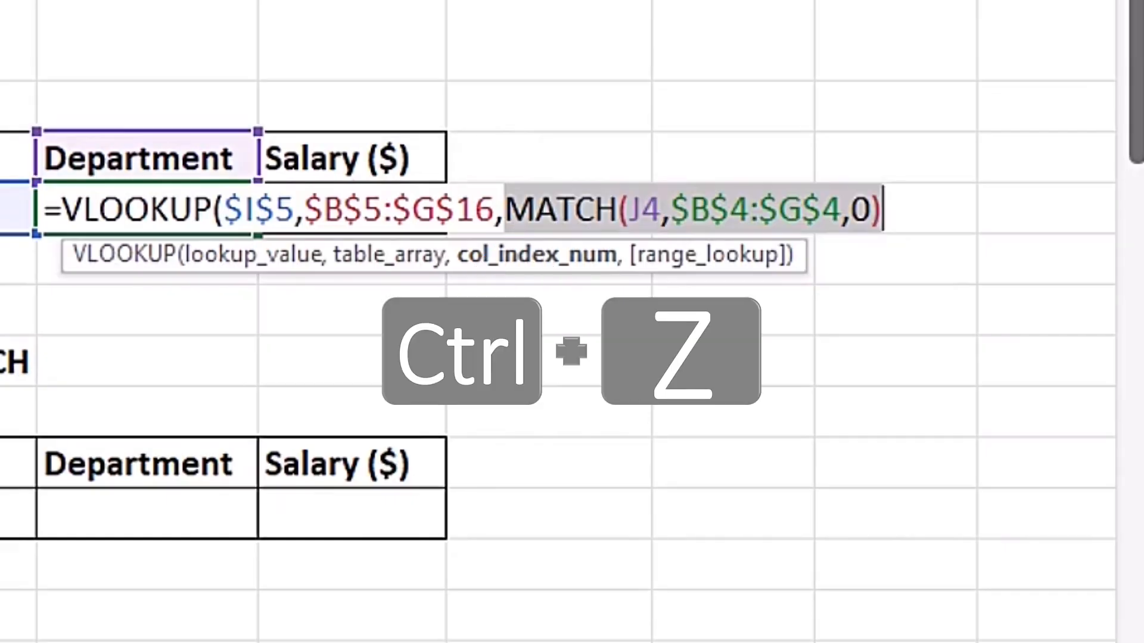
{"action": "left_click", "coordinate": [901, 204]}
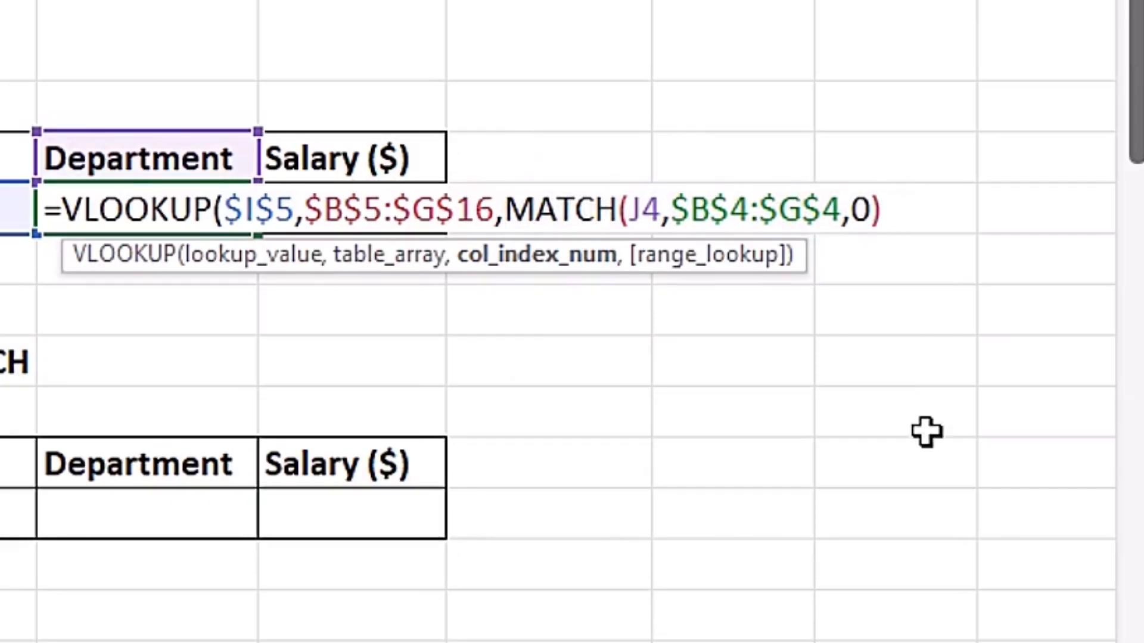
- Complete the VLOOKUP formula with FALSE (exact match) as range lookup and fill it across to the Salary ($) cell
{"action": "type", "text": ","}
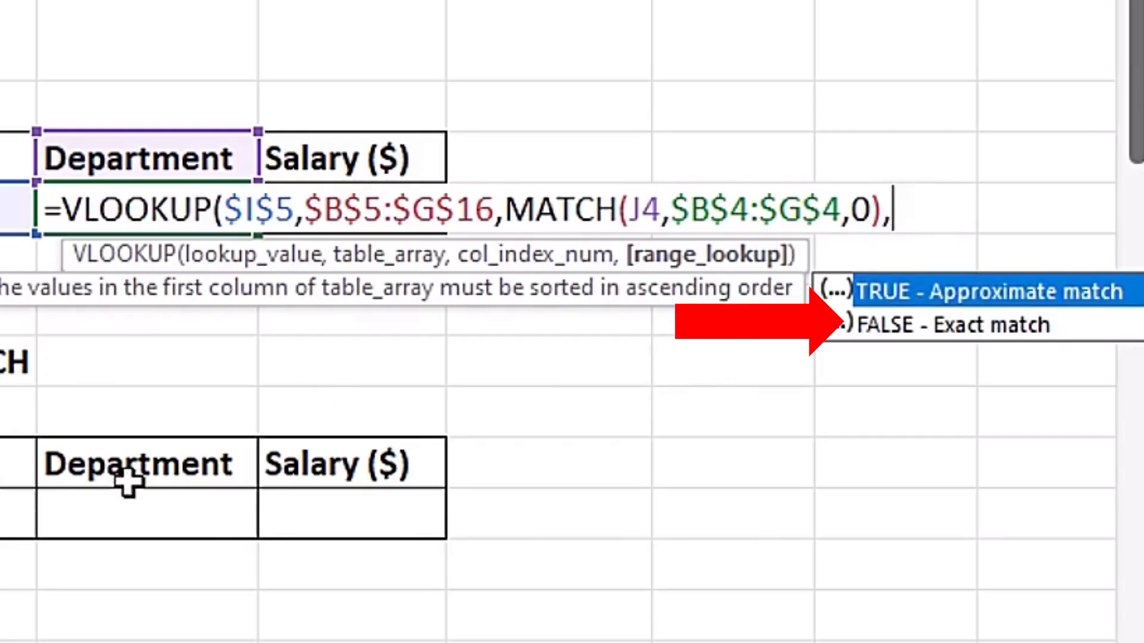
{"action": "key", "text": "Down"}
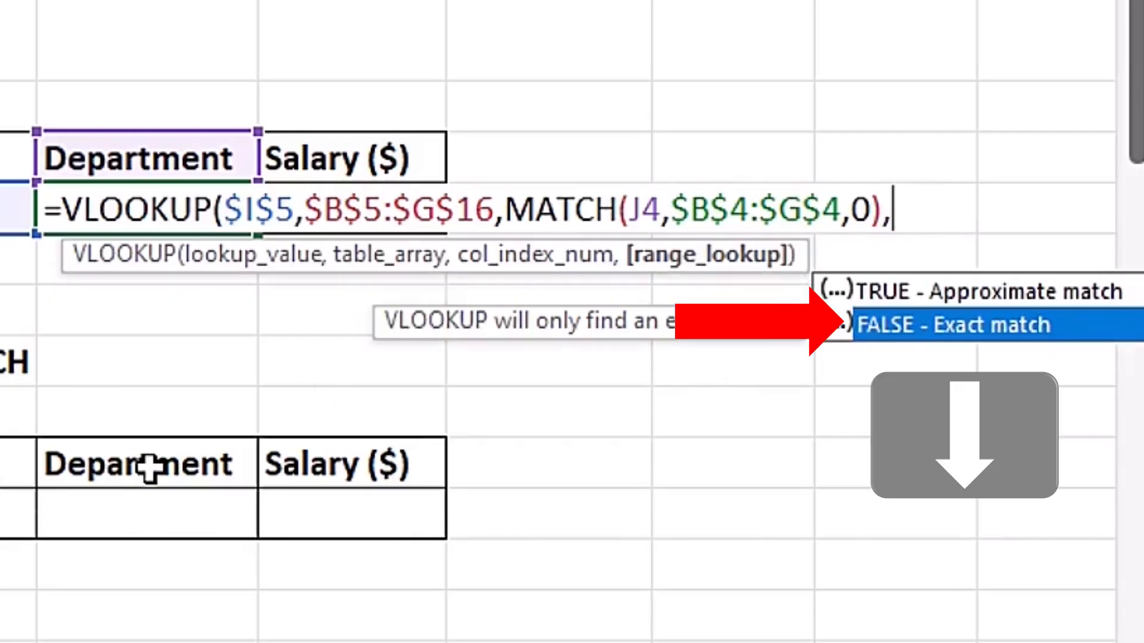
{"action": "key", "text": "Tab"}
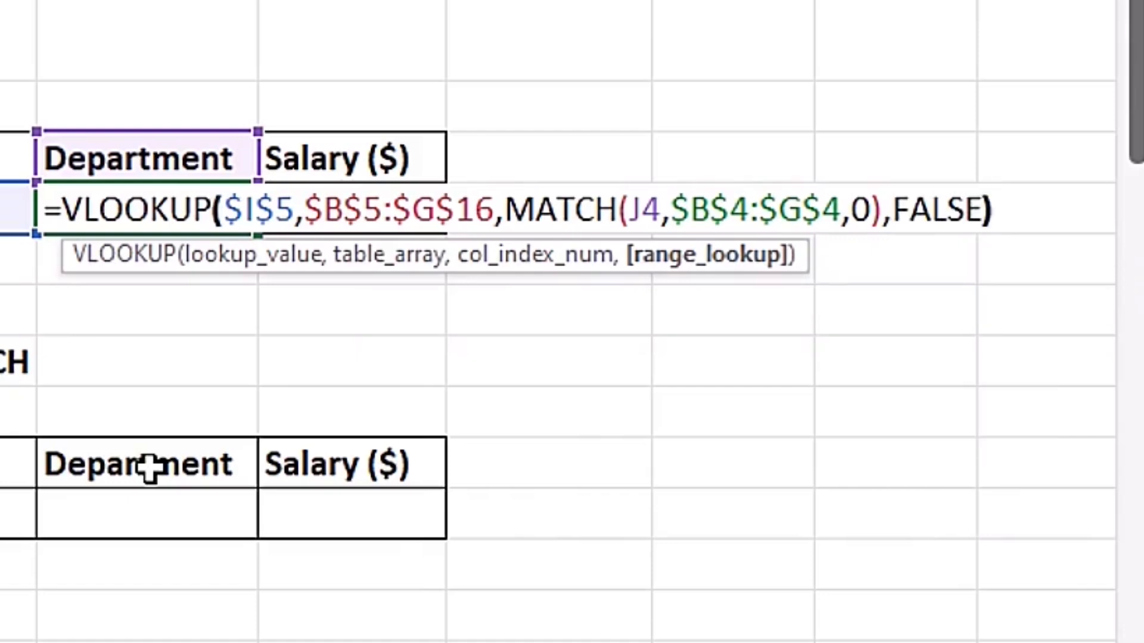
{"action": "type", "text": ")"}
{"action": "key", "text": "ctrl+Return"}
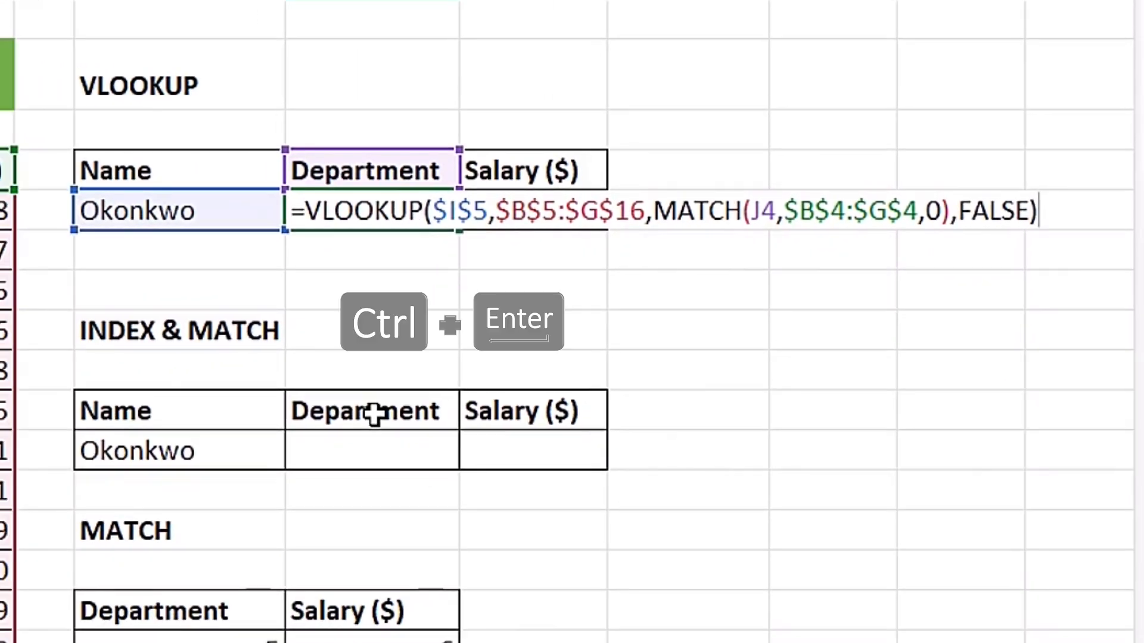
{"action": "left_click_drag", "start_coordinate": [457, 230], "coordinate": [530, 257]}
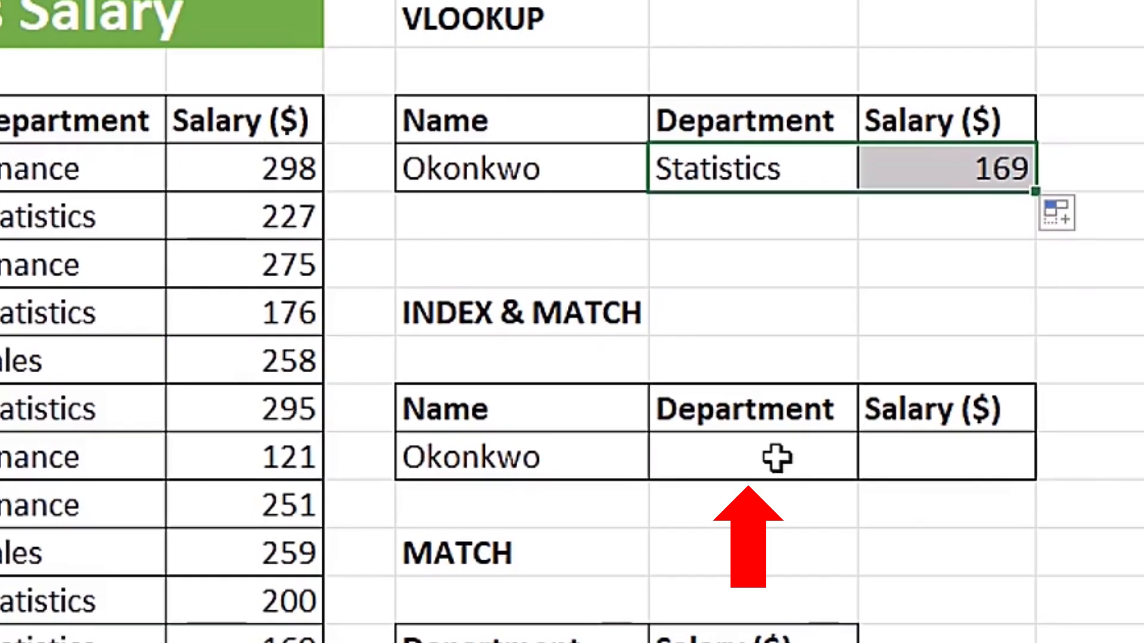
- Begin an INDEX formula in the INDEX & MATCH table's Department cell with F5:F16 as the array
{"action": "left_click", "coordinate": [912, 404]}
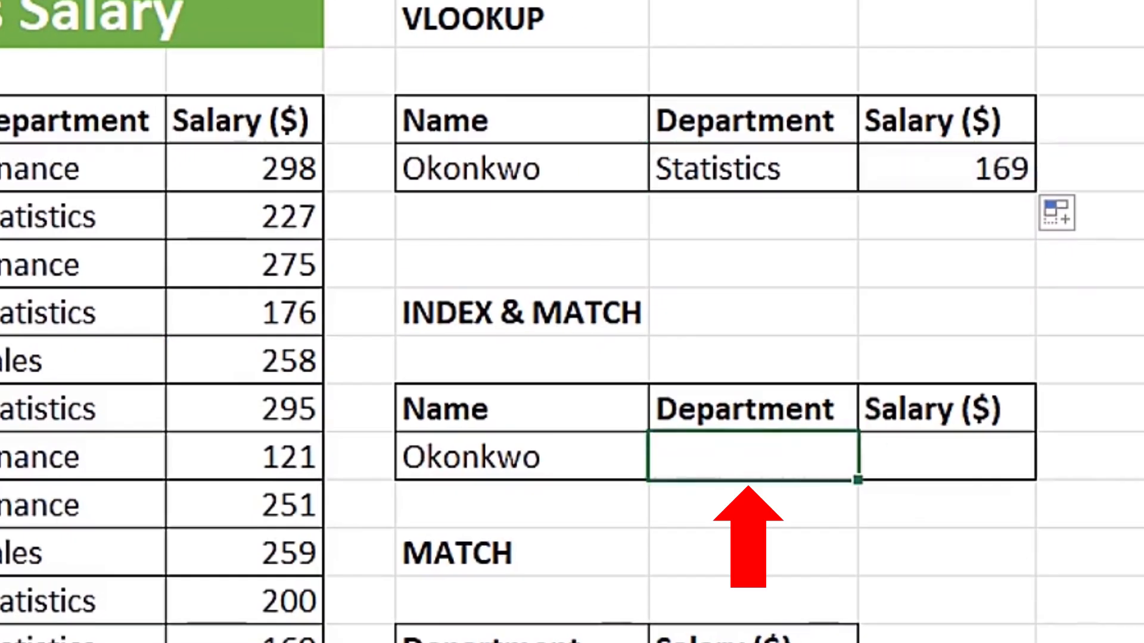
{"action": "type", "text": "=ind"}
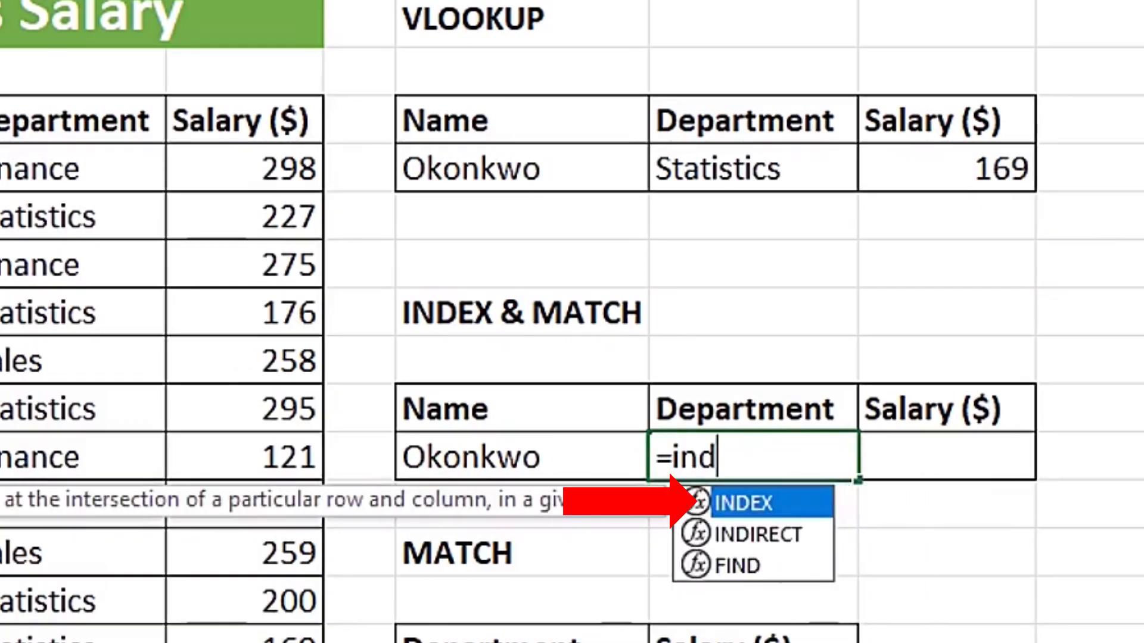
{"action": "key", "text": "Tab"}
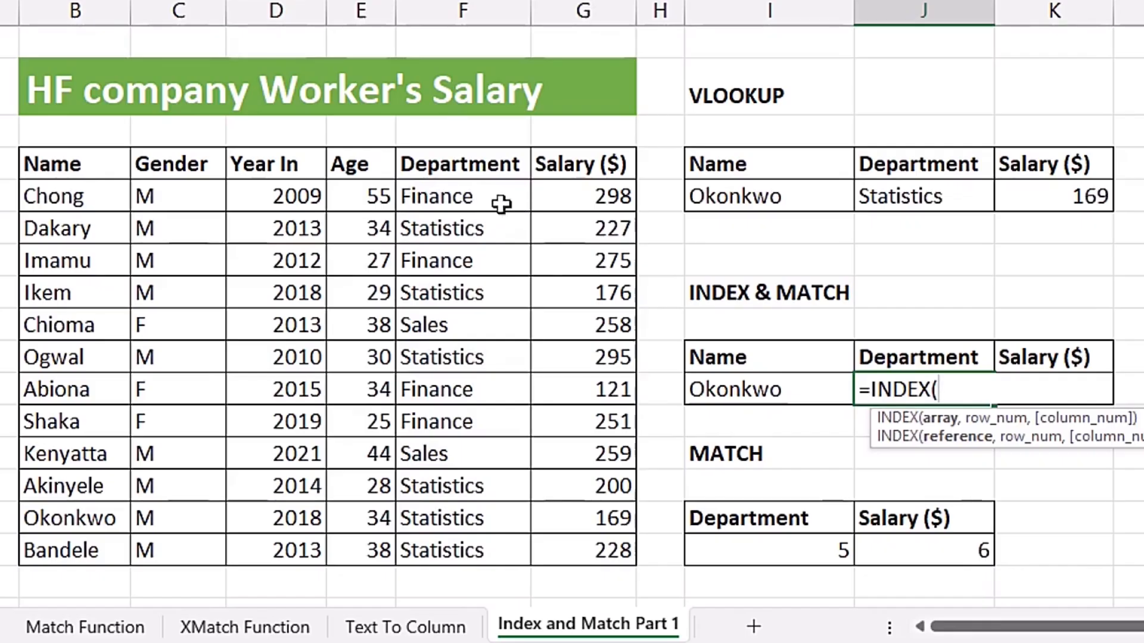
{"action": "left_click_drag", "start_coordinate": [490, 200], "coordinate": [482, 540]}
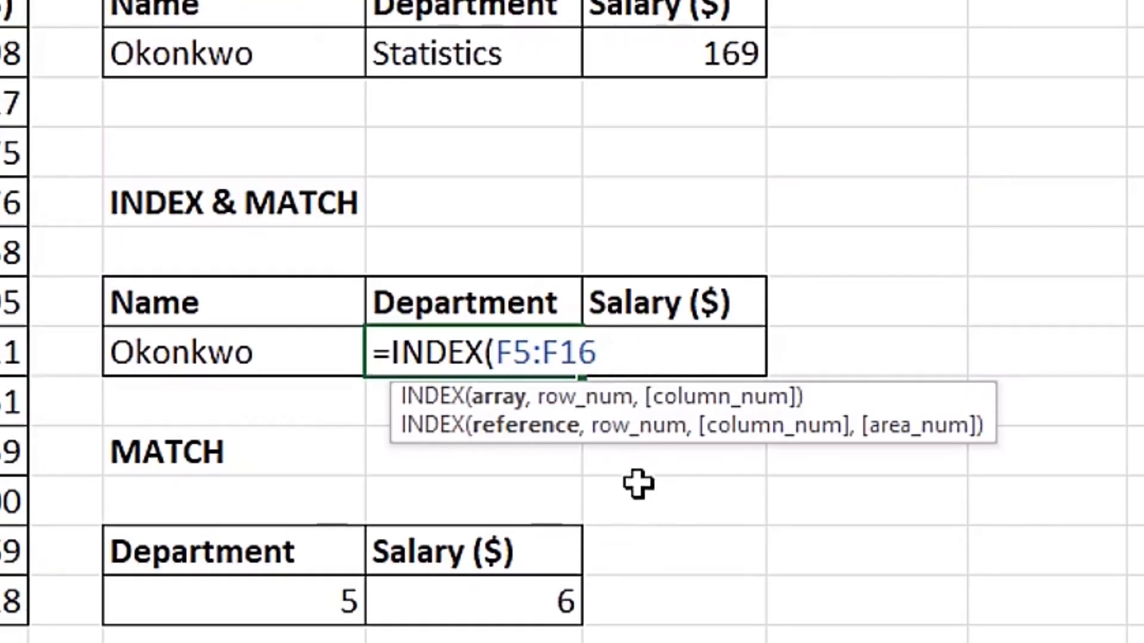
{"action": "type", "text": ","}
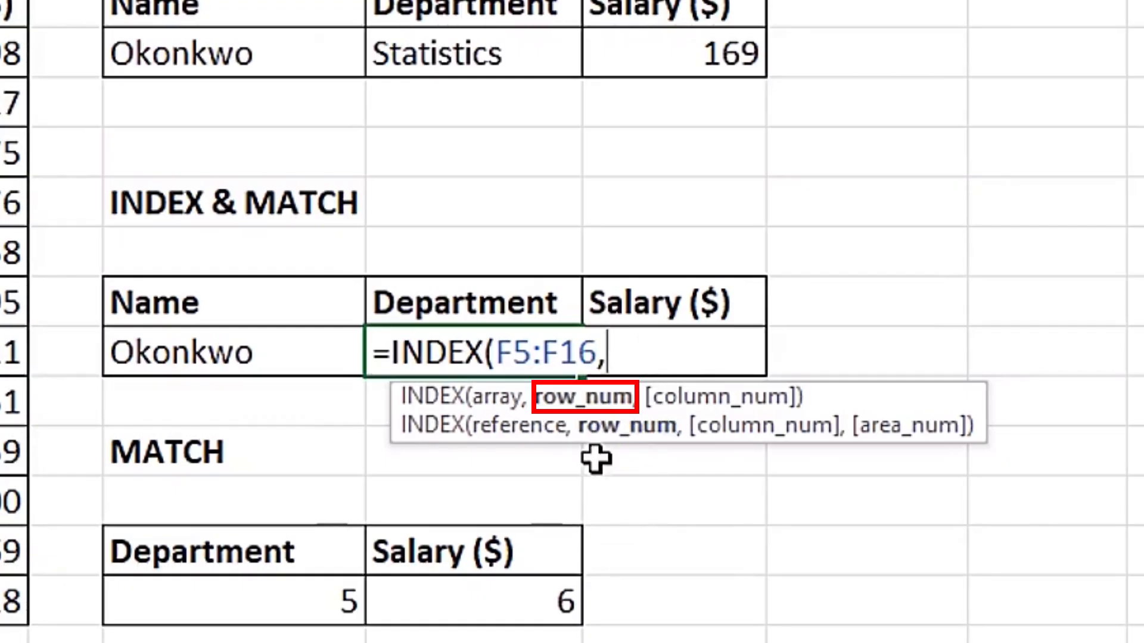
- Nest MATCH($I$11,$B$5:$B$16,0) as the INDEX formula's row number, using exact match
{"action": "type", "text": "mat"}
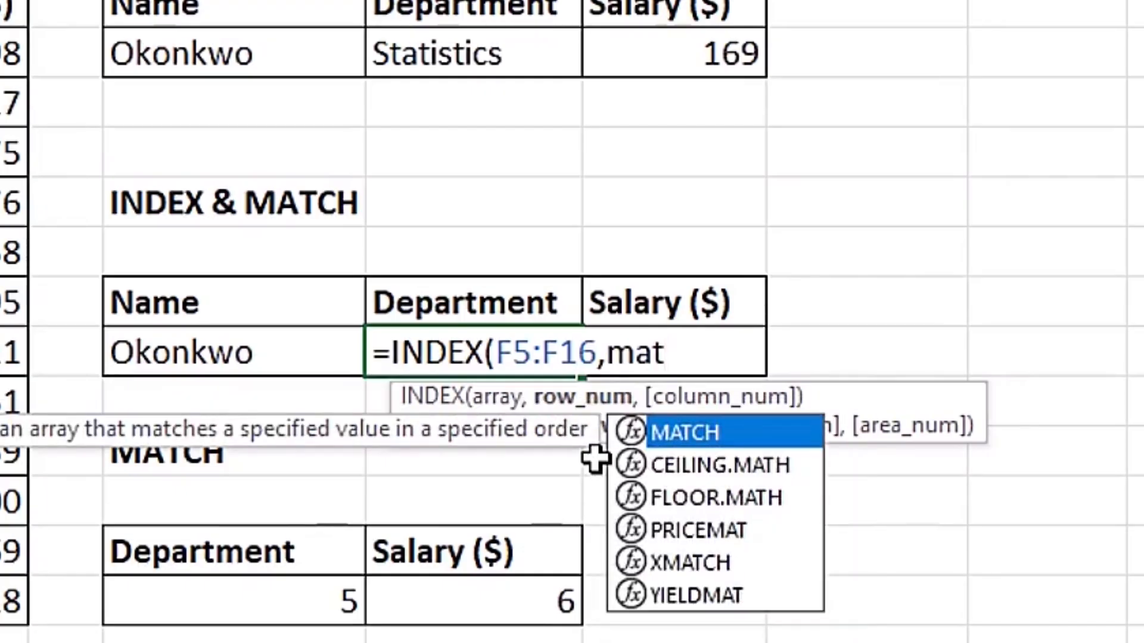
{"action": "type", "text": "c"}
{"action": "key", "text": "Tab"}
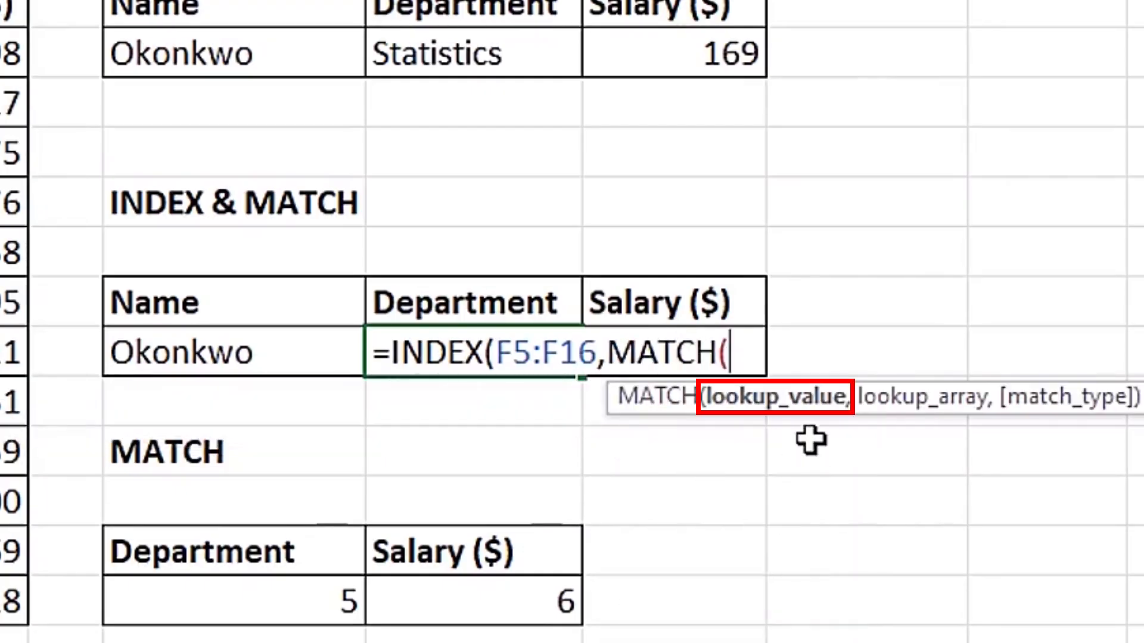
{"action": "left_click", "coordinate": [235, 357]}
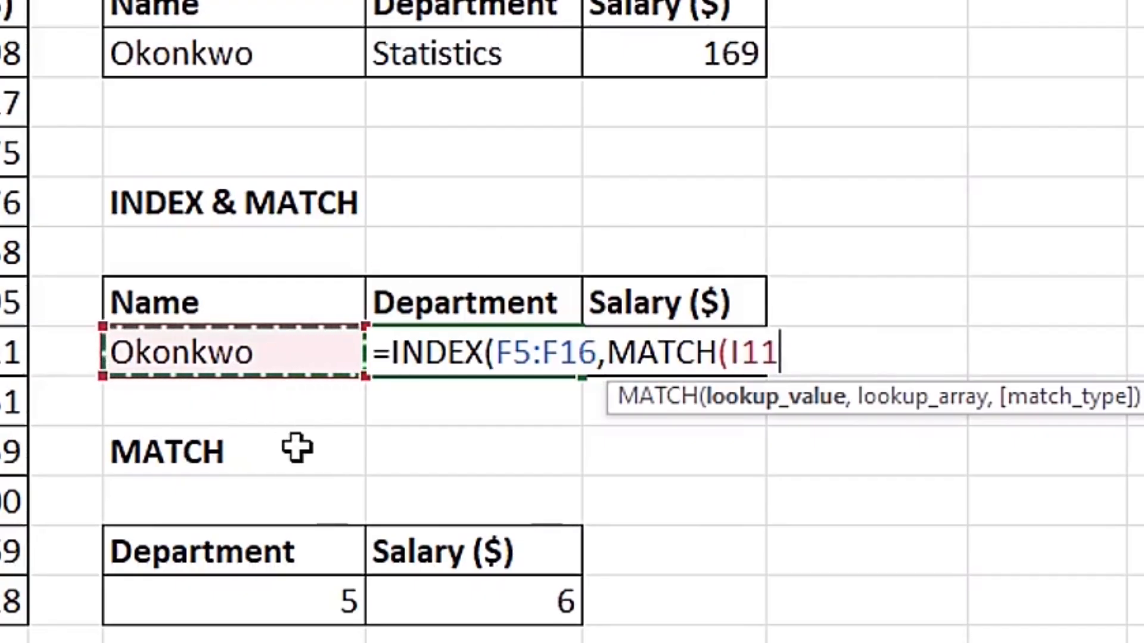
{"action": "key", "text": "F4"}
{"action": "type", "text": ","}
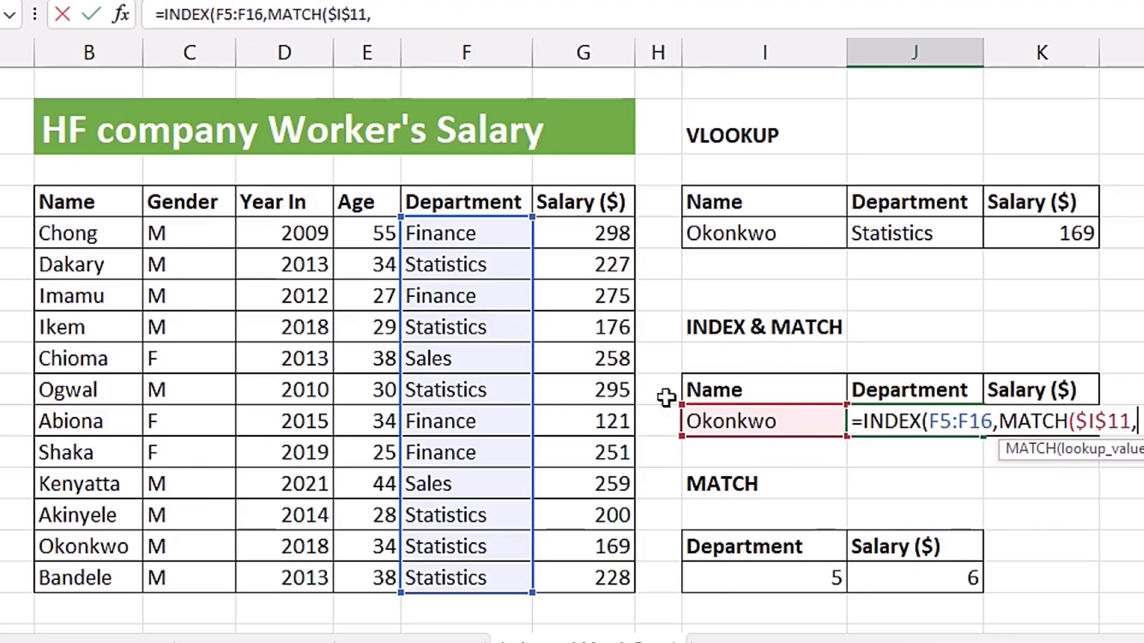
{"action": "left_click_drag", "start_coordinate": [110, 240], "coordinate": [95, 565]}
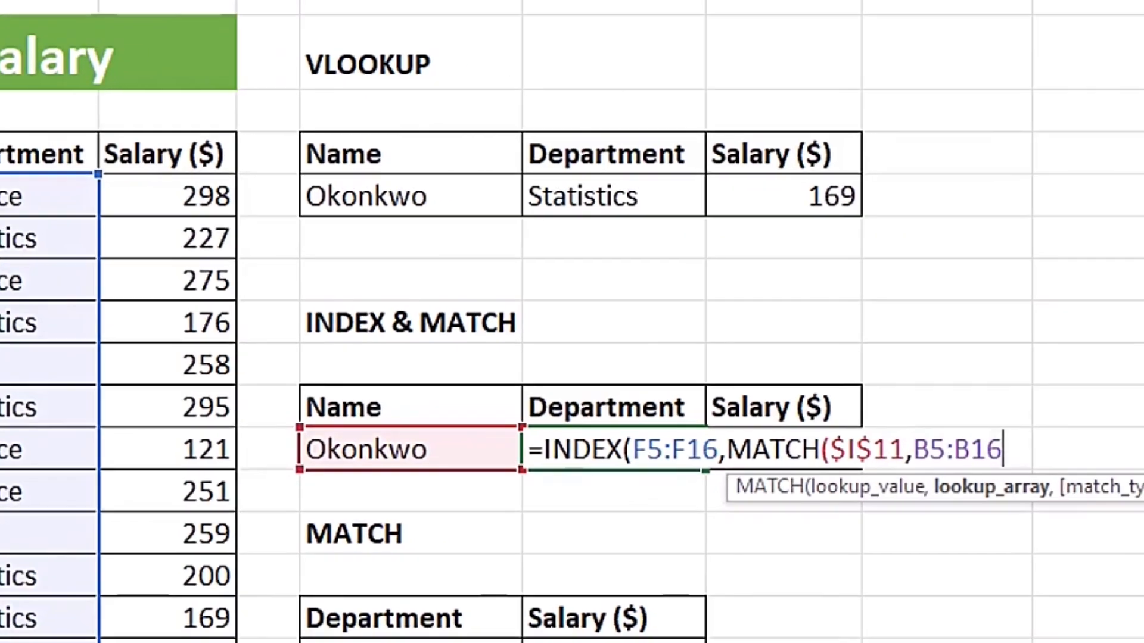
{"action": "key", "text": "F4"}
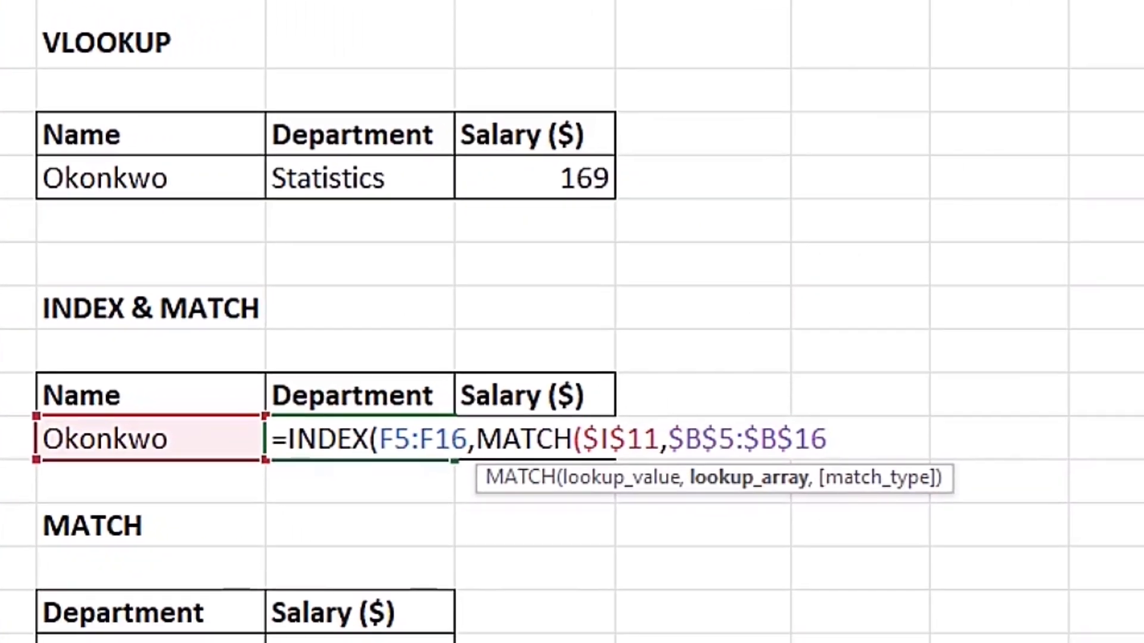
{"action": "type", "text": ","}
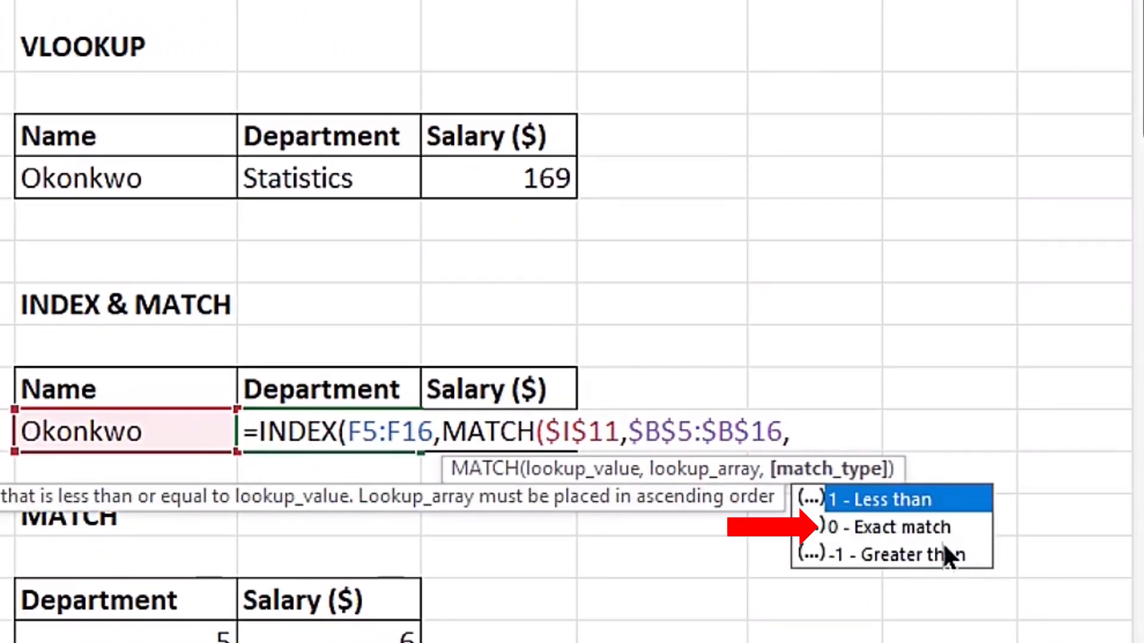
{"action": "key", "text": "Down"}
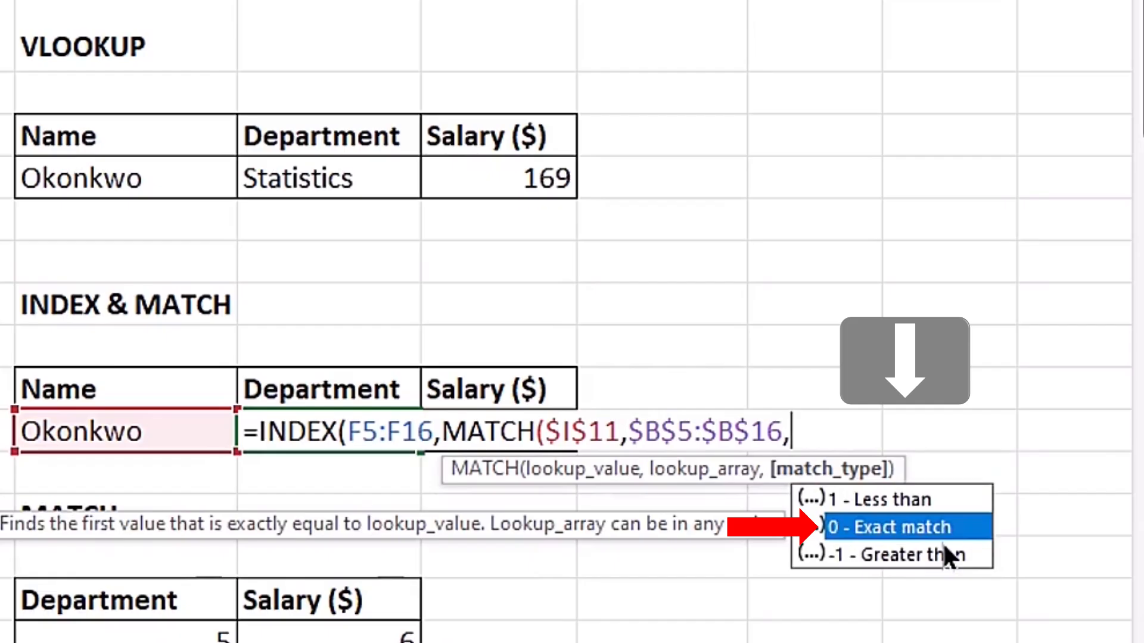
{"action": "key", "text": "Tab"}
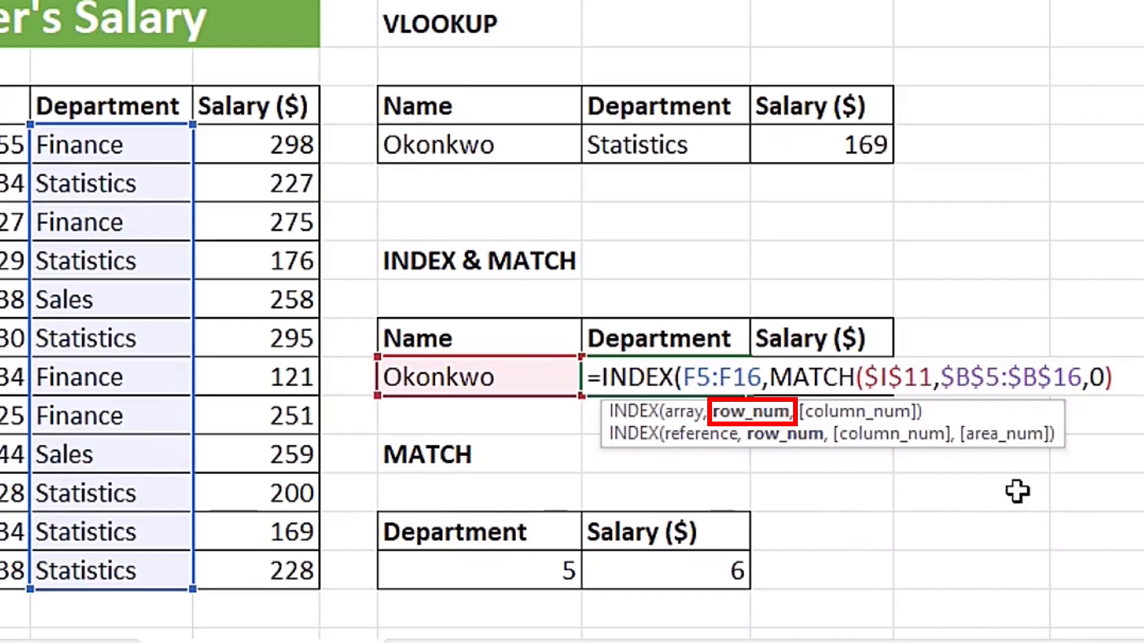
- Complete the INDEX formula in the Department cell and fill it across to the Salary ($) cell
{"action": "type", "text": ")"}
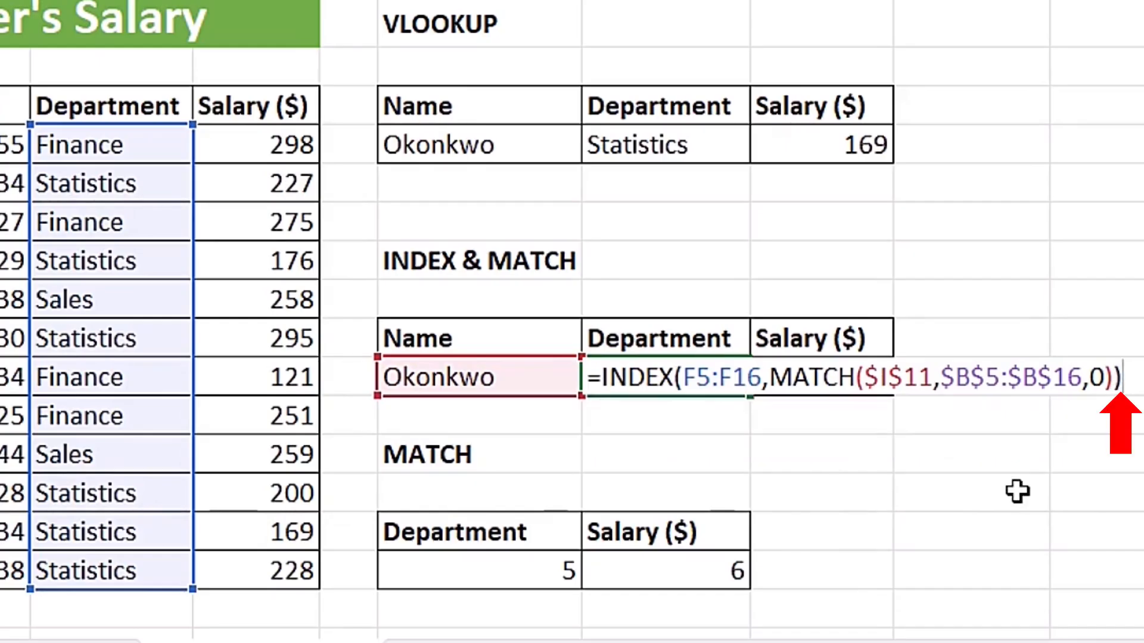
{"action": "key", "text": "ctrl+Return"}
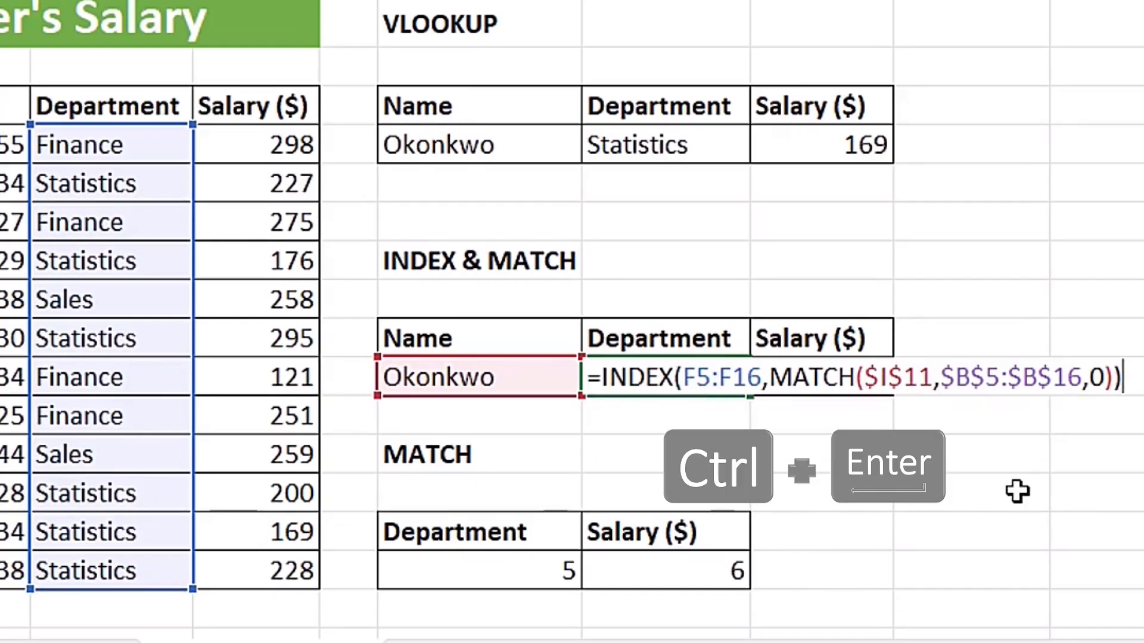
{"action": "left_click_drag", "start_coordinate": [749, 399], "coordinate": [911, 413]}
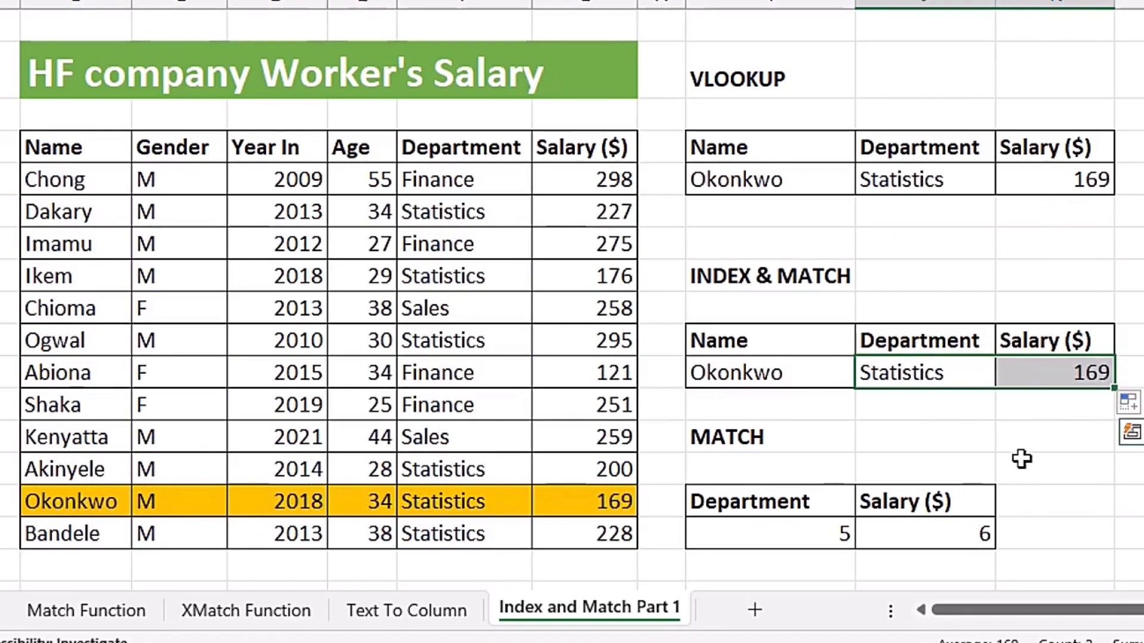
- Choose the eighth worker of the salary table as the Name in both the VLOOKUP and INDEX & MATCH tables
{"action": "left_click", "coordinate": [771, 185]}
{"action": "left_click", "coordinate": [866, 181]}
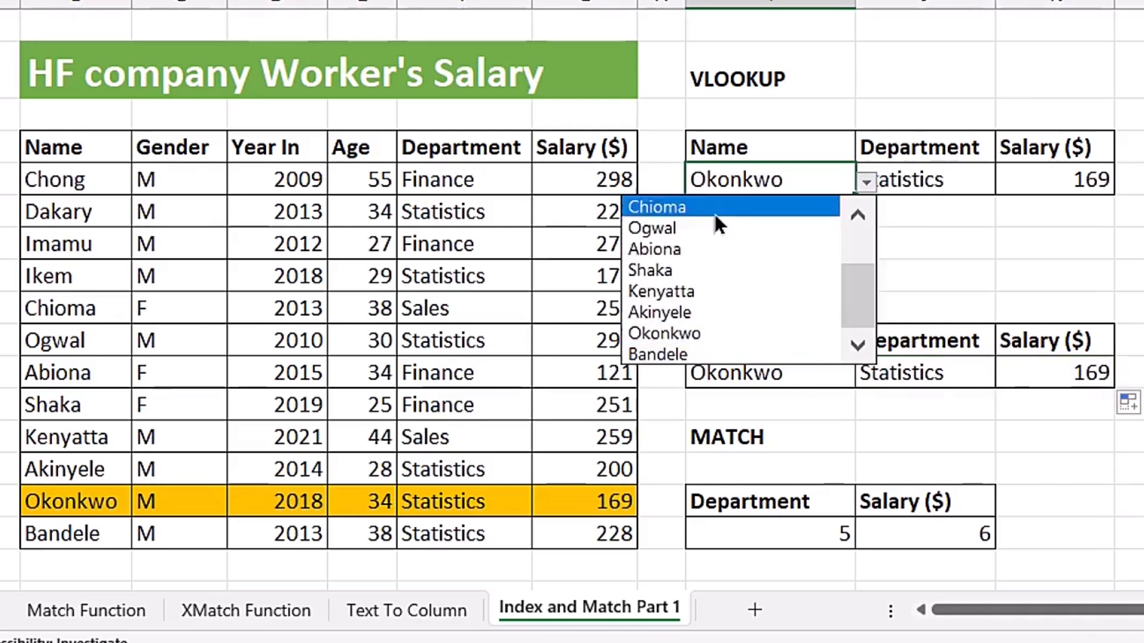
{"action": "left_click", "coordinate": [685, 270]}
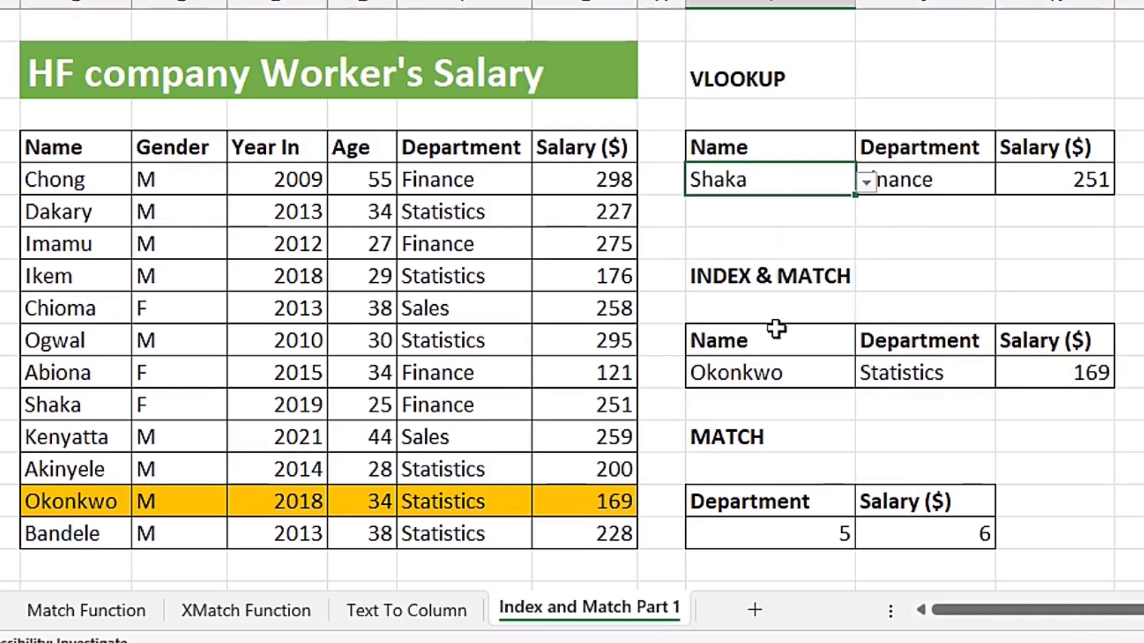
{"action": "left_click", "coordinate": [771, 370]}
{"action": "left_click", "coordinate": [866, 373]}
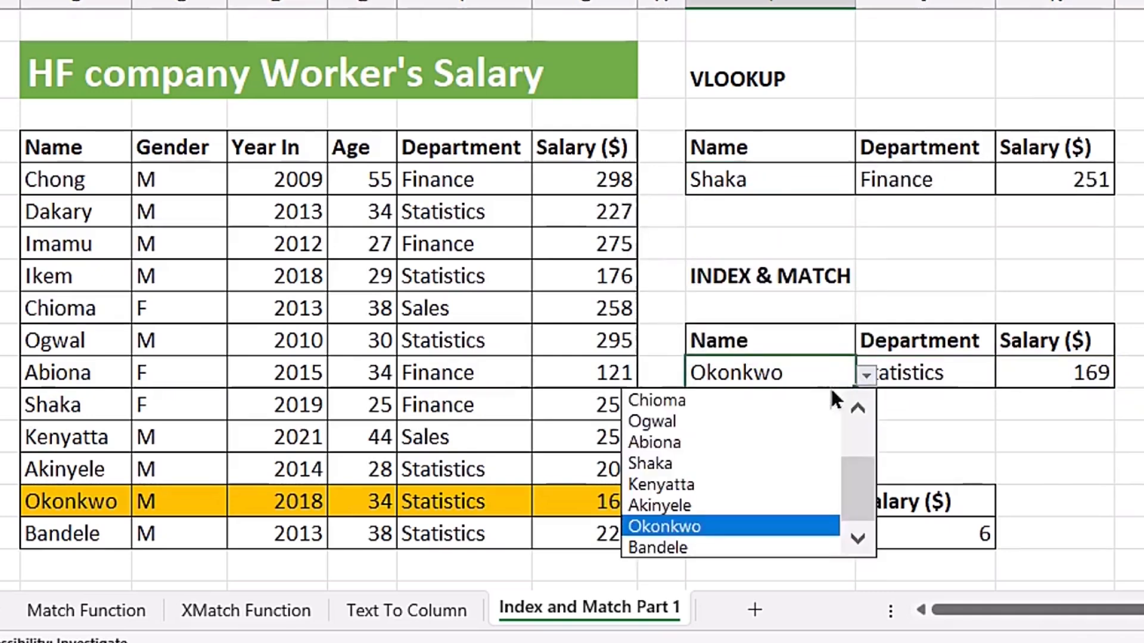
{"action": "left_click", "coordinate": [759, 466]}
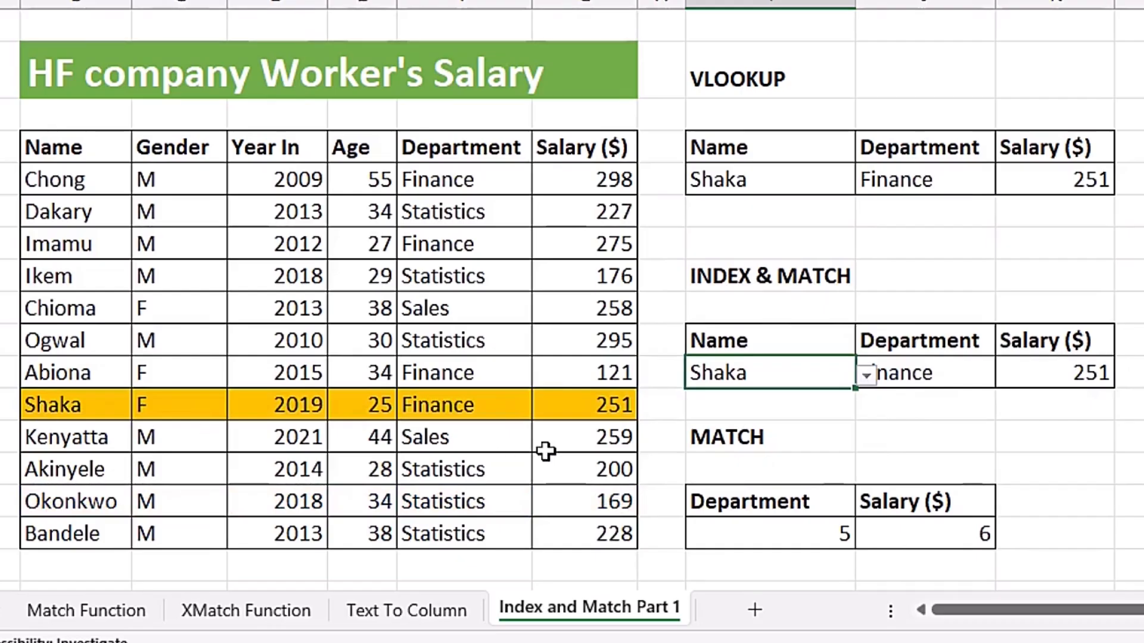
{"action": "left_click", "coordinate": [944, 410]}
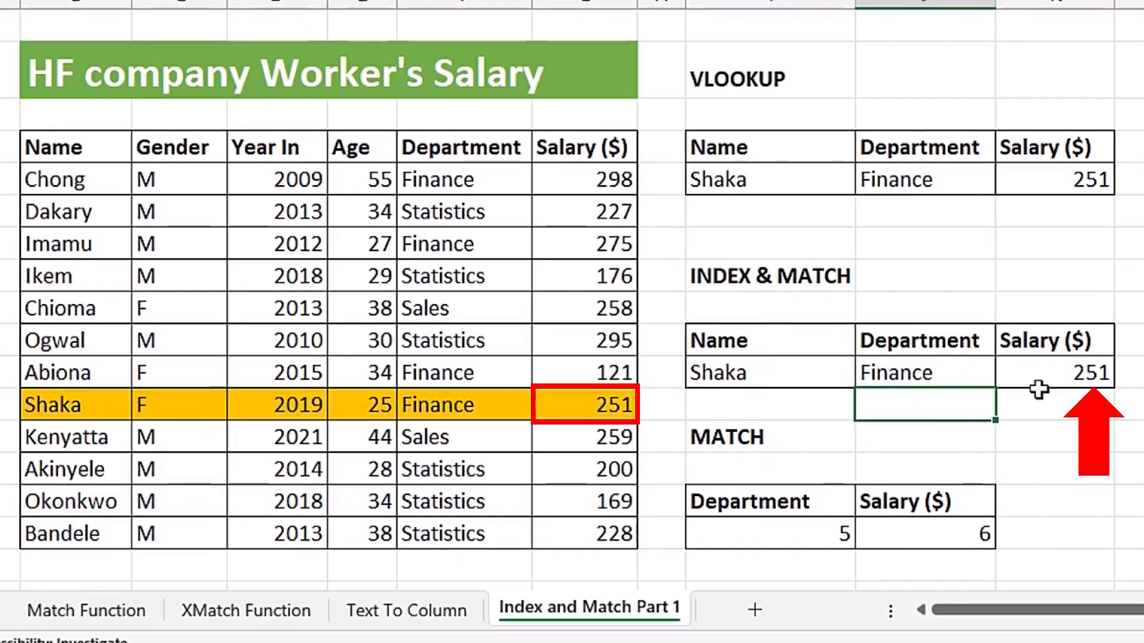
- Change the Name in both the VLOOKUP and INDEX & MATCH tables to the ninth worker of the salary table
{"action": "left_click", "coordinate": [779, 185]}
{"action": "left_click", "coordinate": [867, 181]}
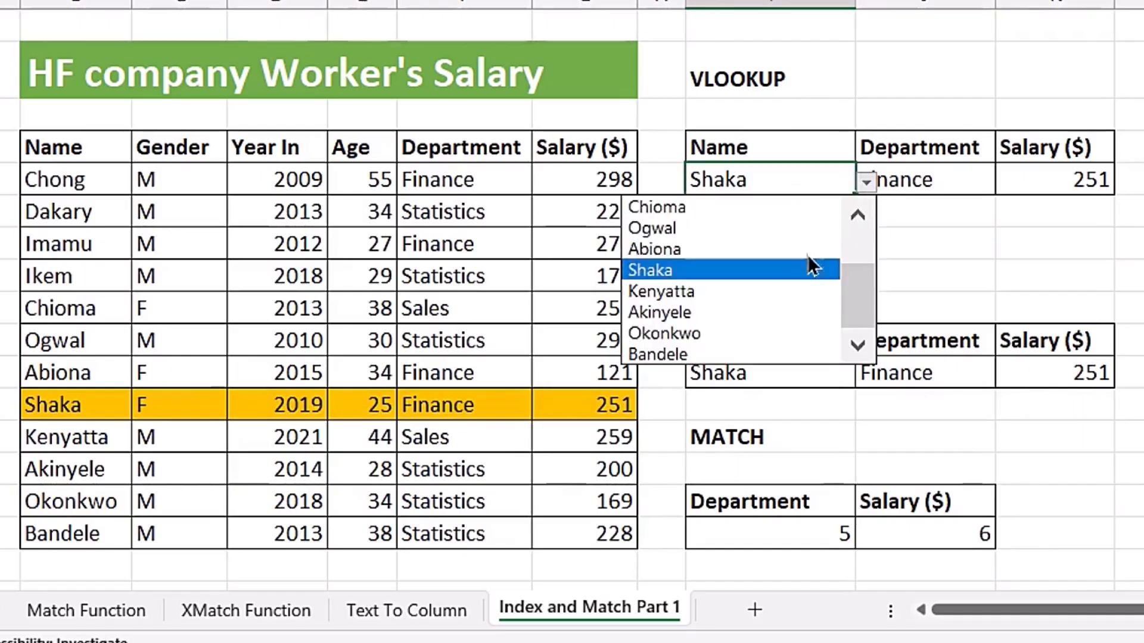
{"action": "left_click", "coordinate": [724, 292]}
{"action": "left_click", "coordinate": [817, 374]}
{"action": "left_click", "coordinate": [866, 377]}
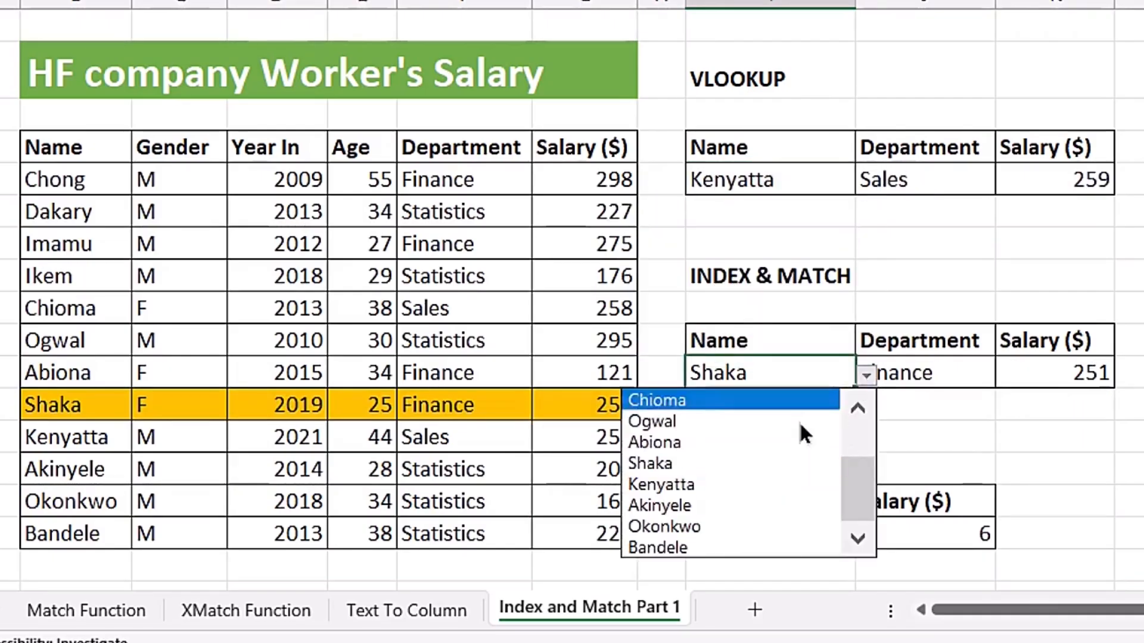
{"action": "left_click", "coordinate": [752, 484]}
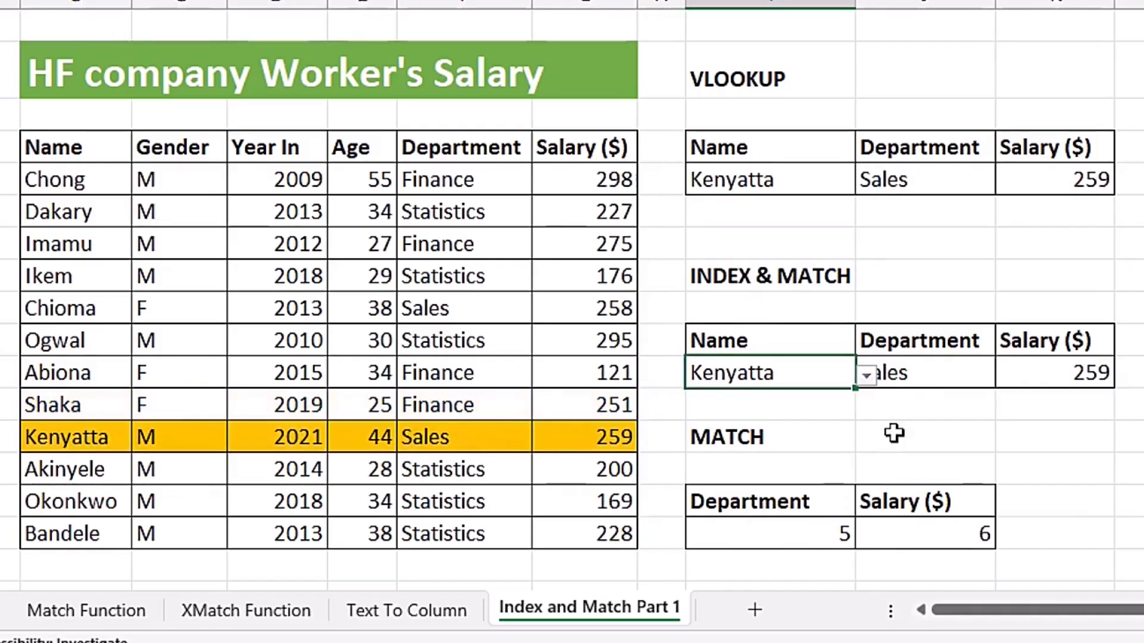
{"action": "left_click", "coordinate": [909, 414]}
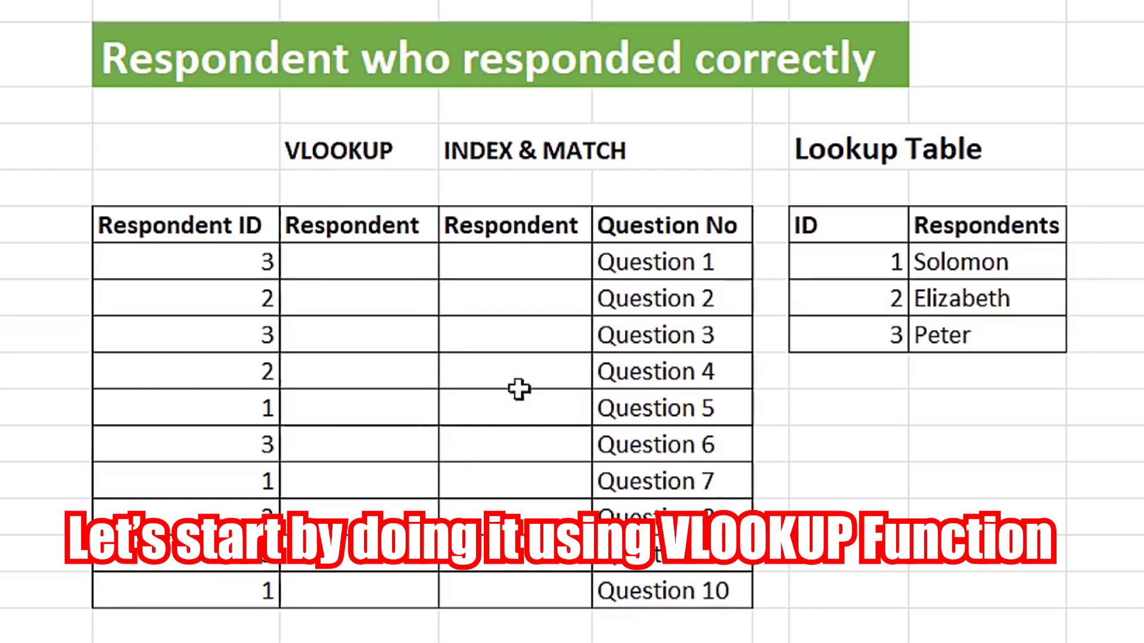
- Begin a VLOOKUP formula in the Question 1 row of the VLOOKUP Respondent column
{"action": "left_click", "coordinate": [355, 260]}
{"action": "type", "text": "=vl"}
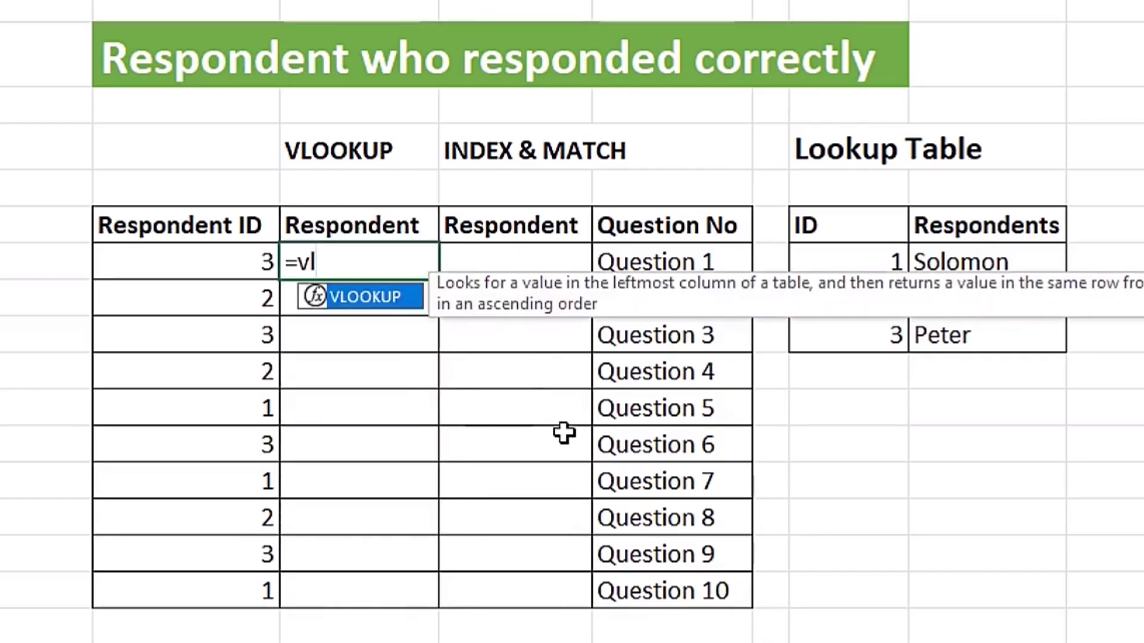
{"action": "key", "text": "Tab"}
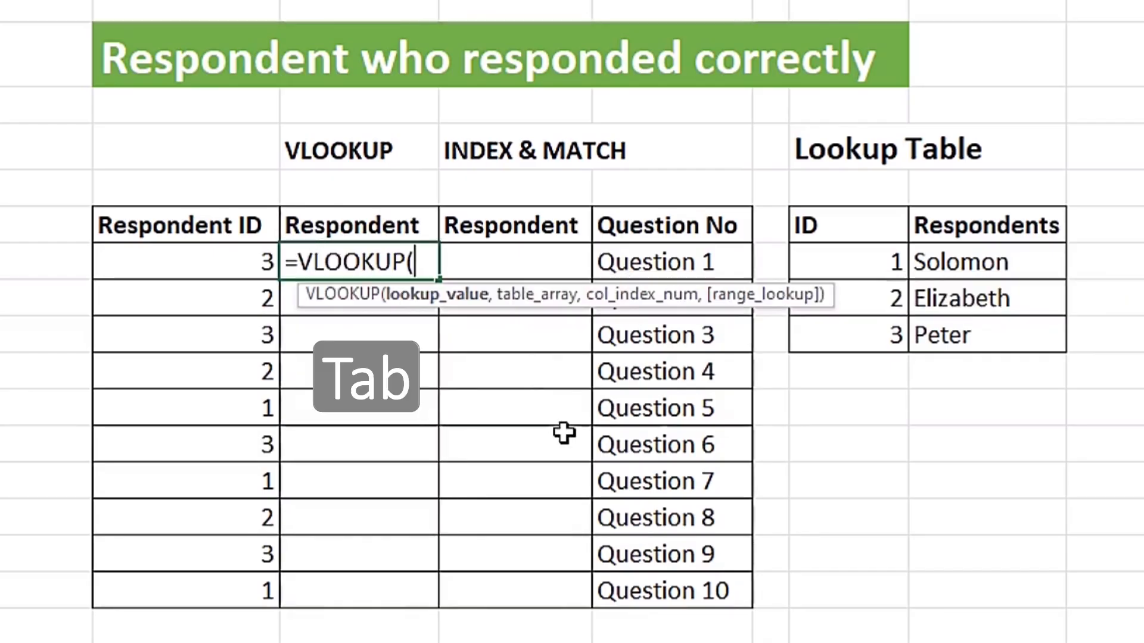
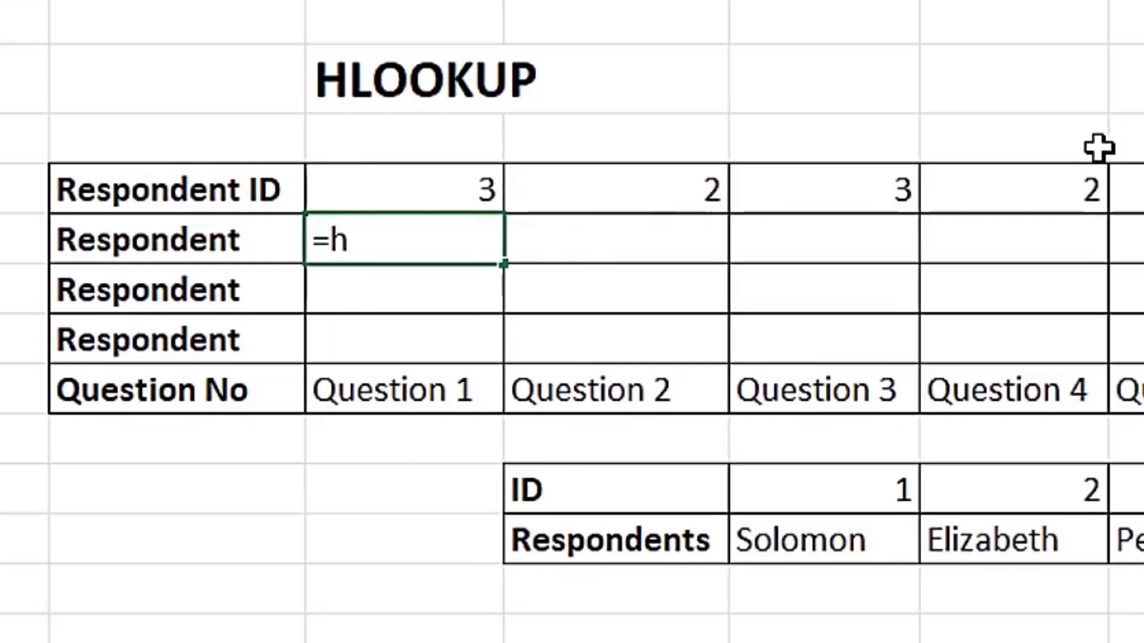
- Start an HLOOKUP in the first Respondent row under Question 1, looking up C43 in the absolute range $E$49:$G$50
{"action": "key", "text": "Tab"}
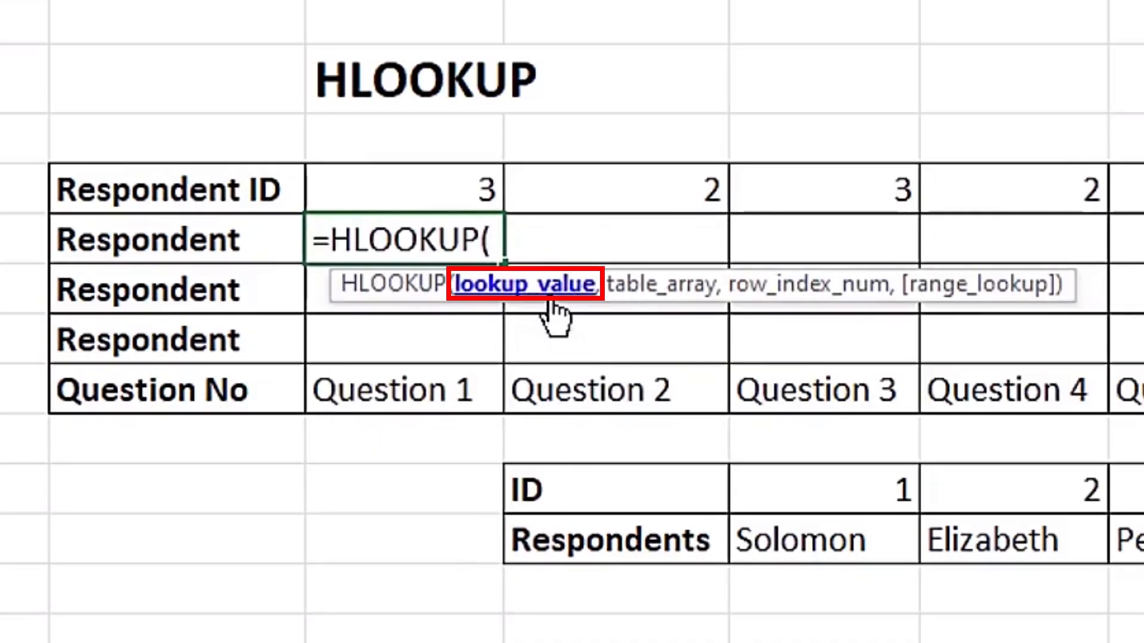
{"action": "left_click", "coordinate": [404, 181]}
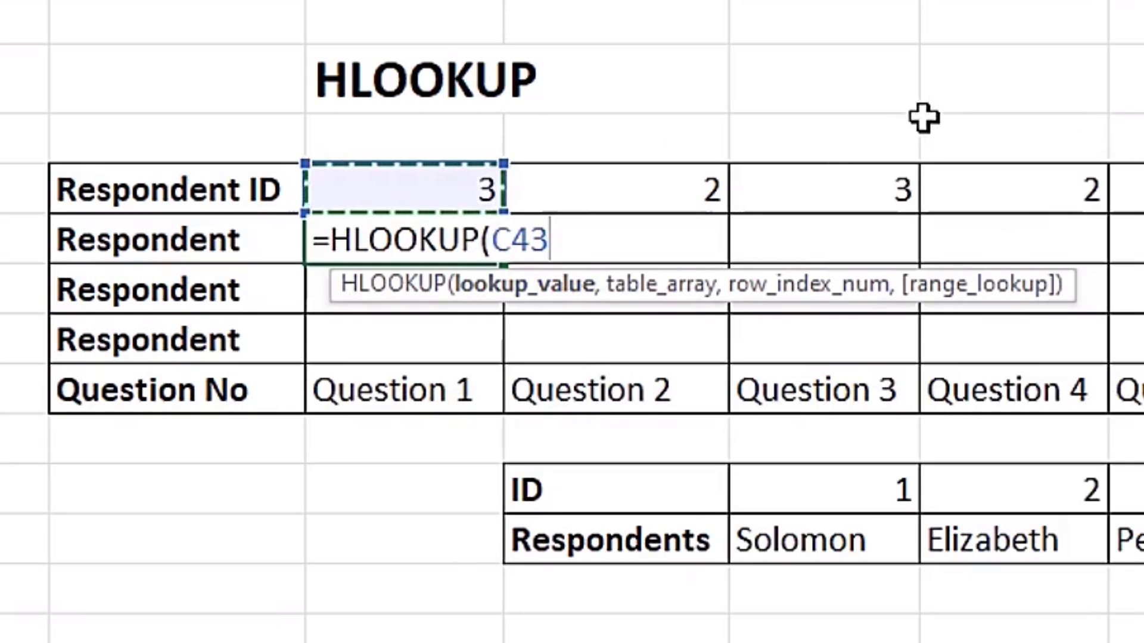
{"action": "type", "text": ","}
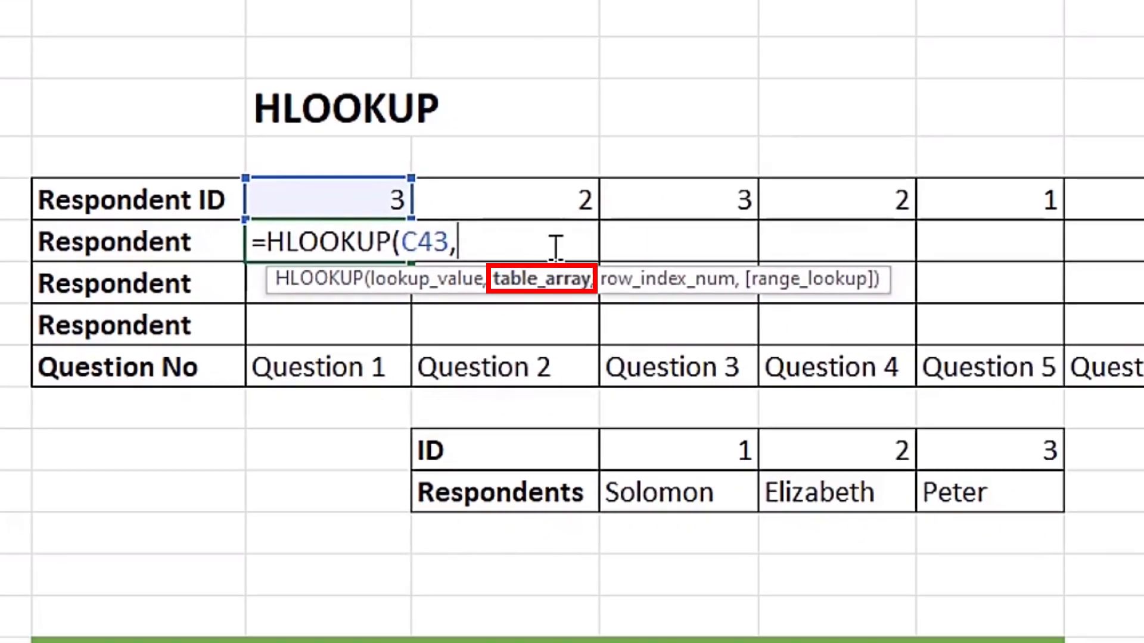
{"action": "left_click", "coordinate": [787, 493]}
{"action": "left_click_drag", "start_coordinate": [649, 454], "coordinate": [996, 505]}
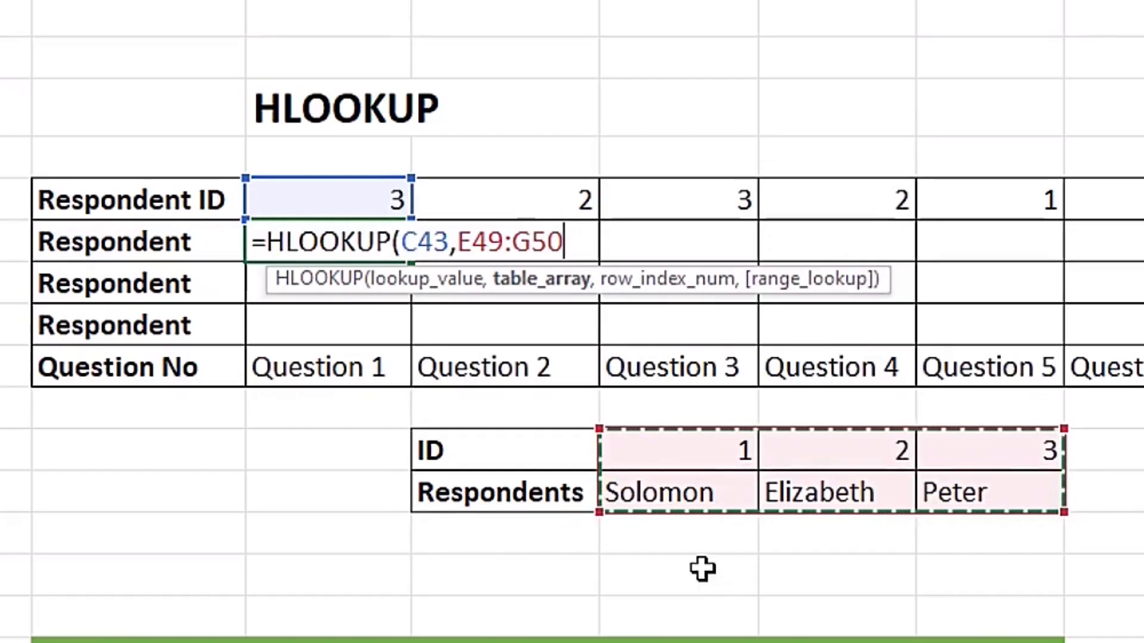
{"action": "key", "text": "F4"}
{"action": "type", "text": ","}
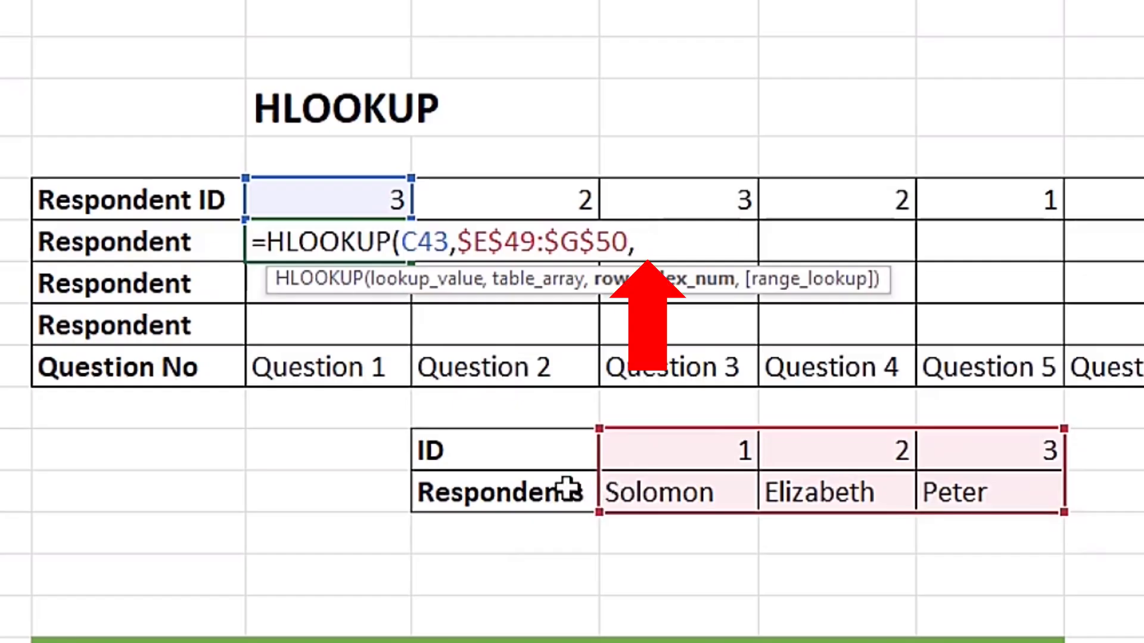
- Complete the HLOOKUP with row index 2 and FALSE for exact match, and fill it across to Question 10
{"action": "type", "text": ","}
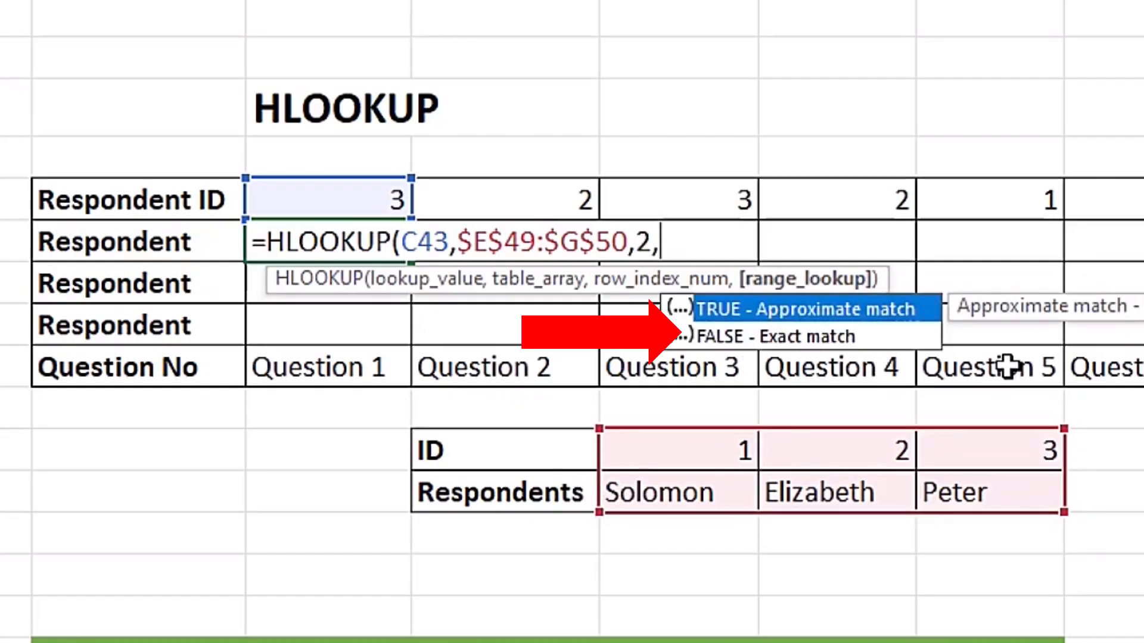
{"action": "key", "text": "Down"}
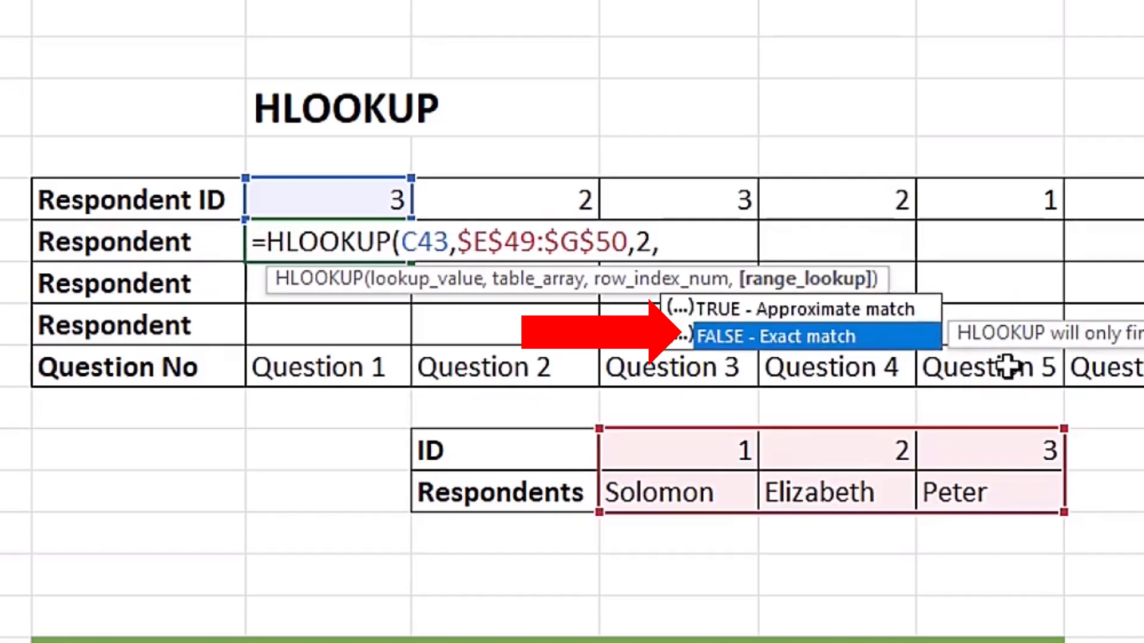
{"action": "key", "text": "Tab"}
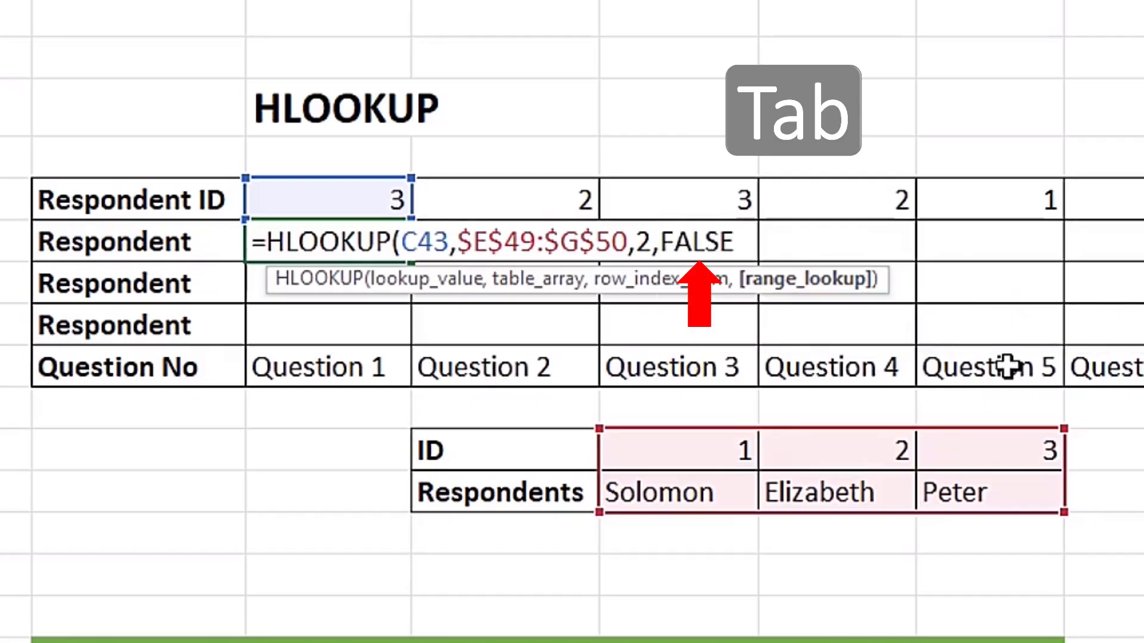
{"action": "type", "text": ")"}
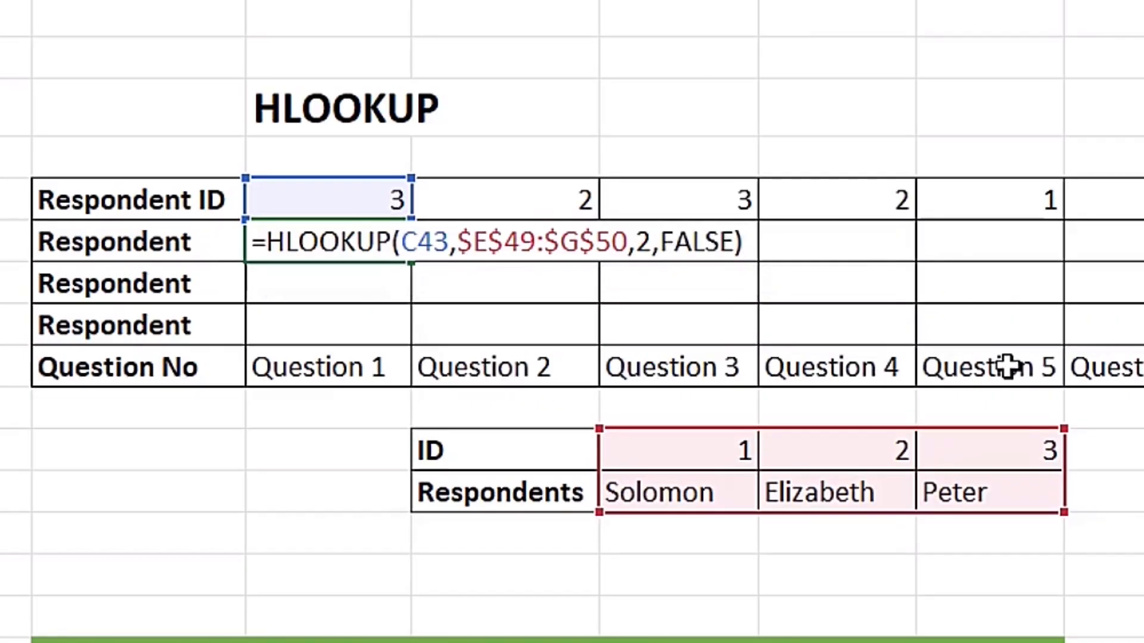
{"action": "key", "text": "ctrl+Return"}
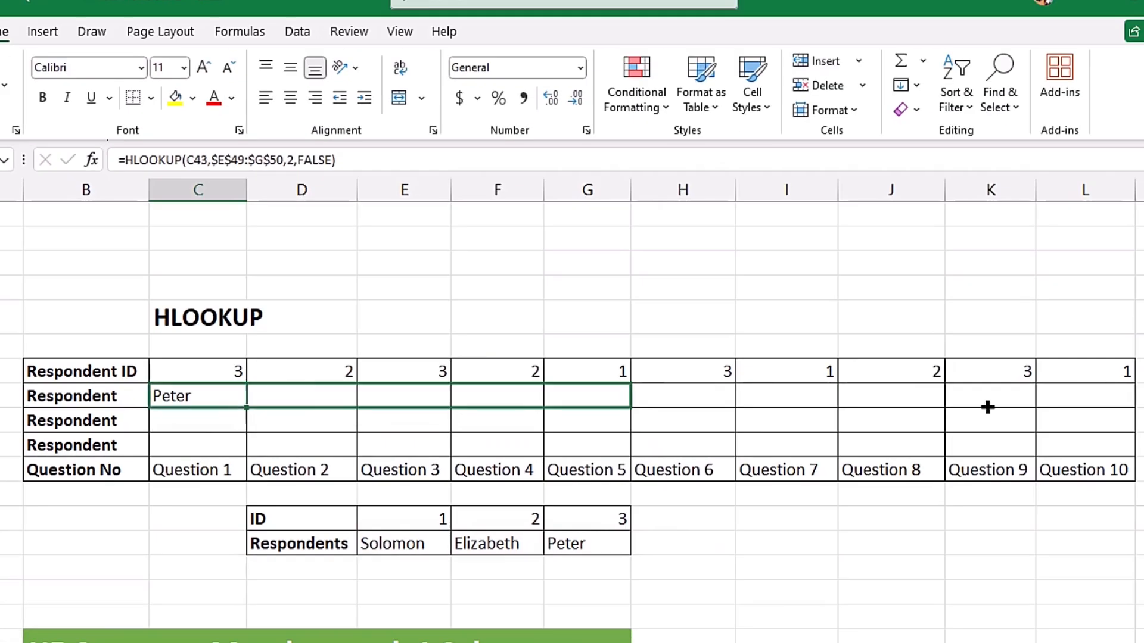
{"action": "left_click_drag", "start_coordinate": [987, 407], "coordinate": [1102, 407]}
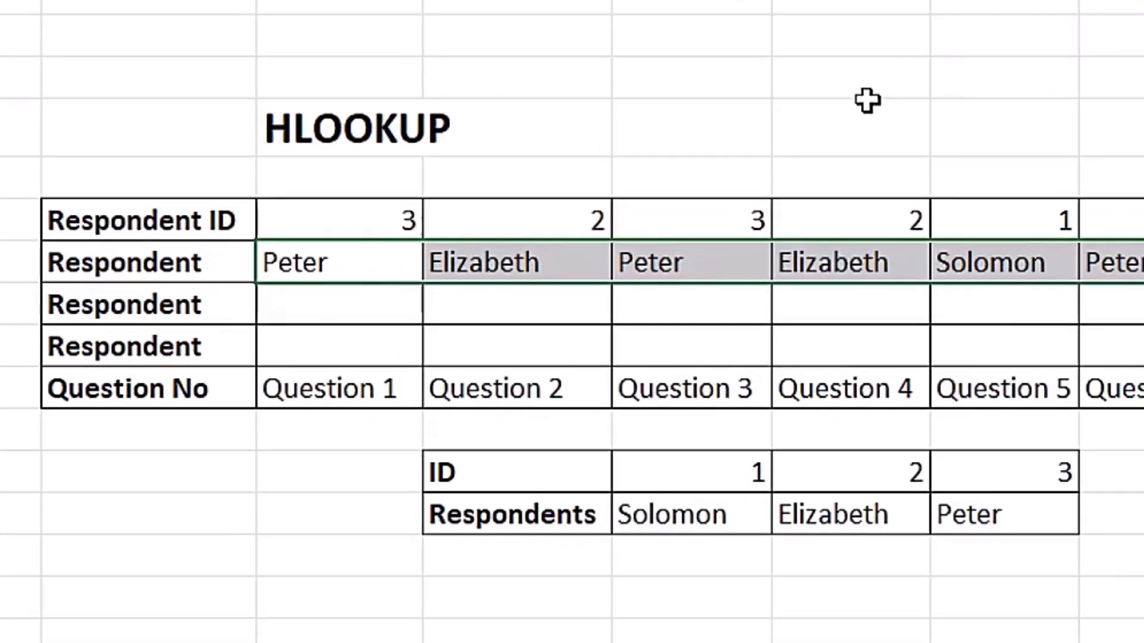
- Start an INDEX formula in the second Respondent row under Question 1 with the absolute array $E$50:$G$50
{"action": "left_click", "coordinate": [352, 307]}
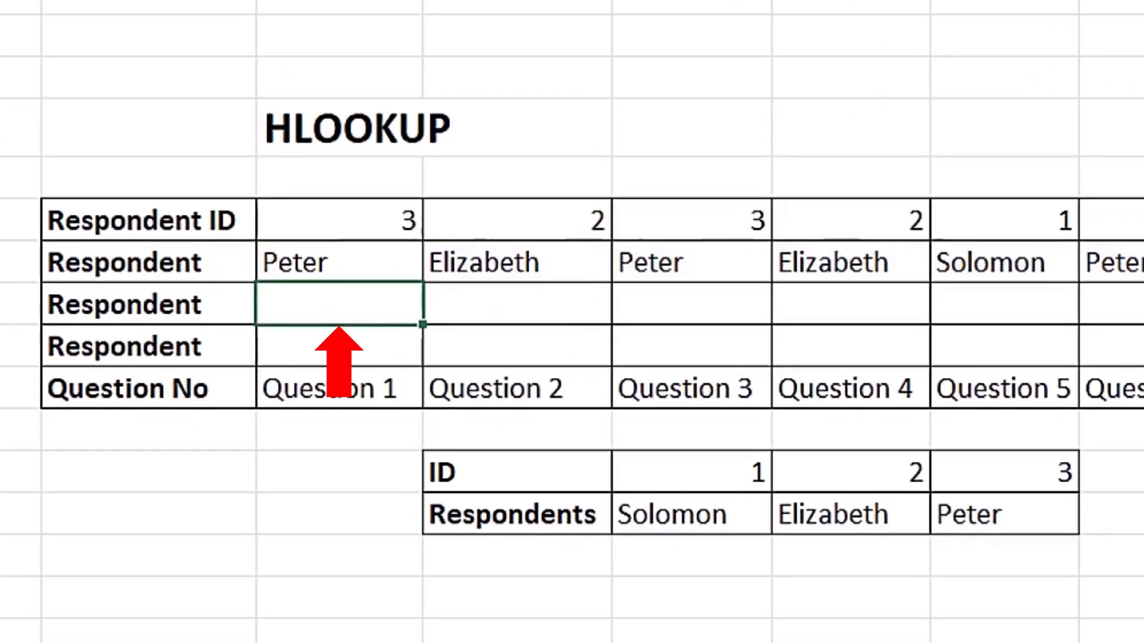
{"action": "type", "text": "=ind"}
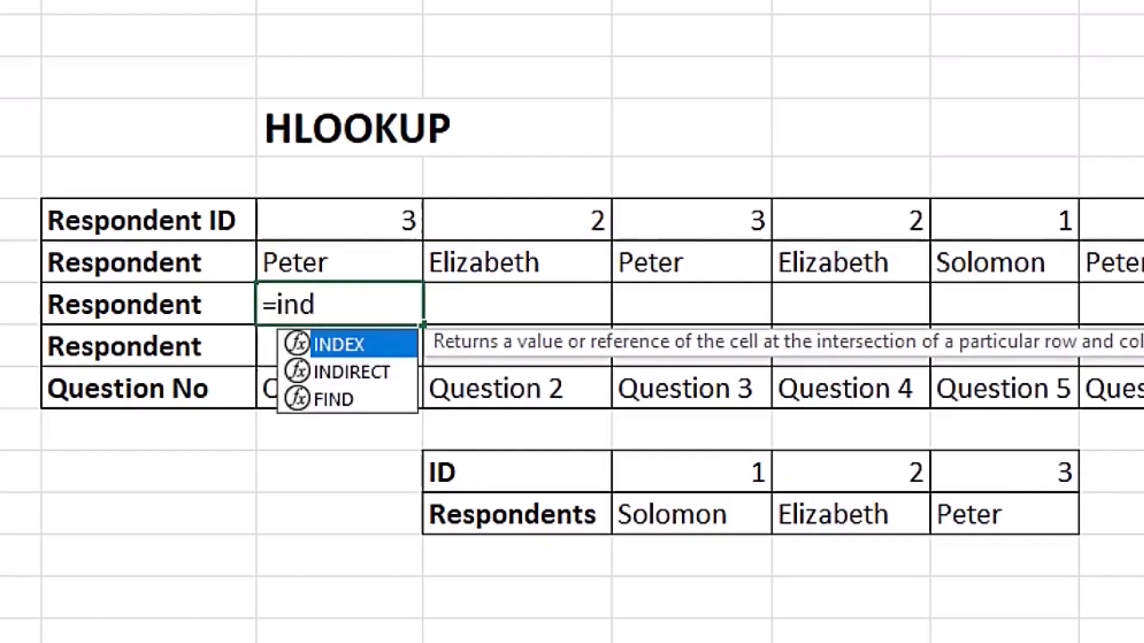
{"action": "key", "text": "Tab"}
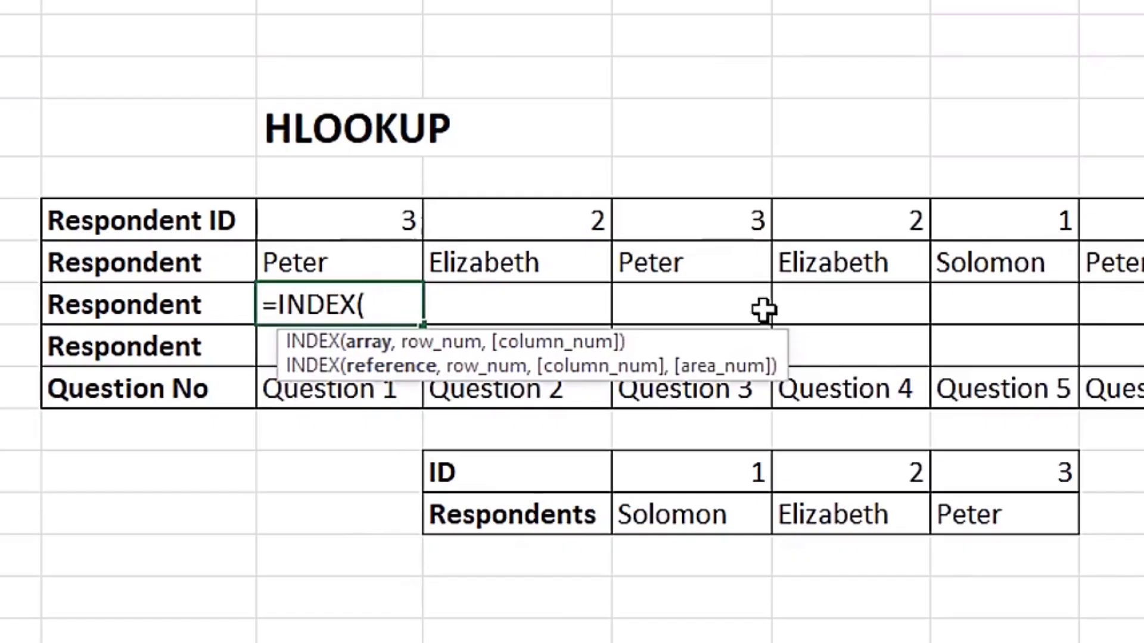
{"action": "left_click_drag", "start_coordinate": [661, 518], "coordinate": [1007, 518]}
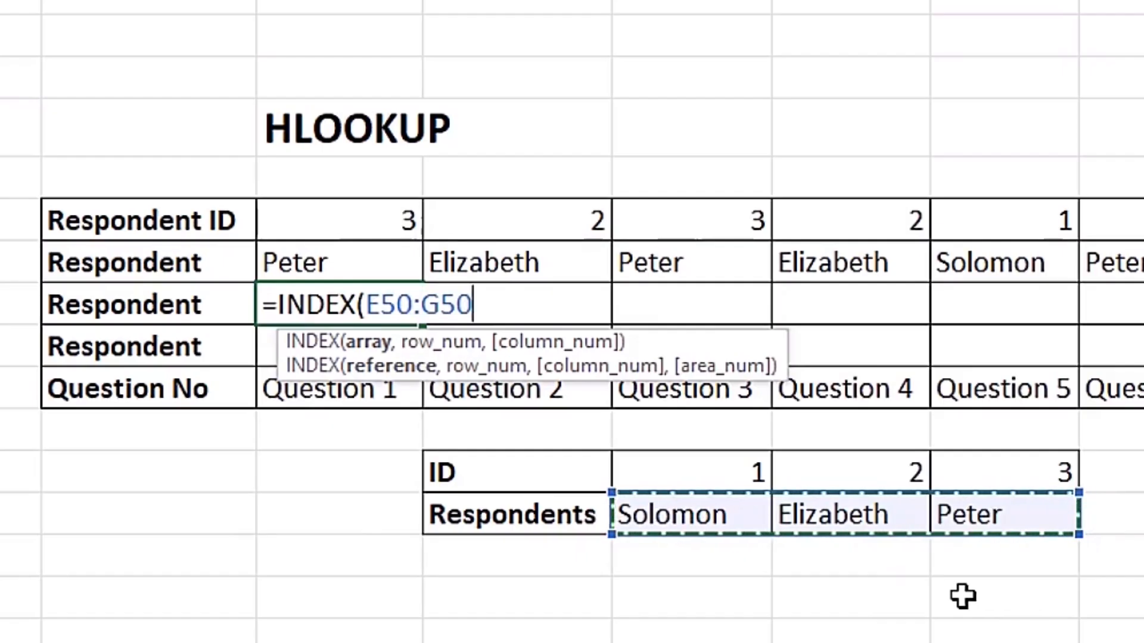
{"action": "key", "text": "F4"}
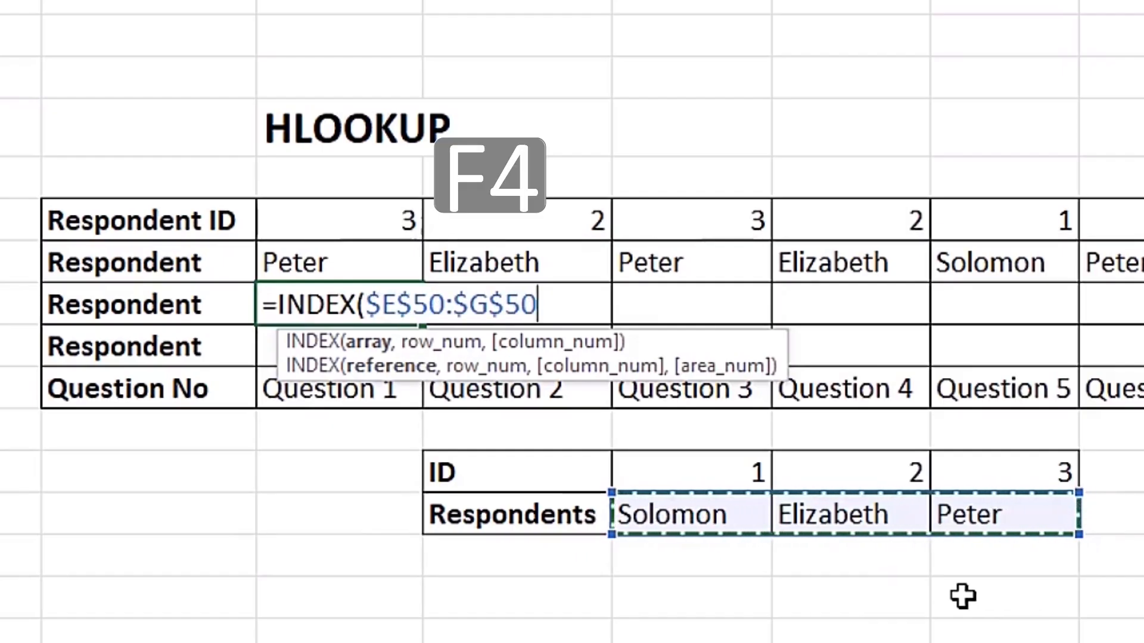
{"action": "type", "text": ","}
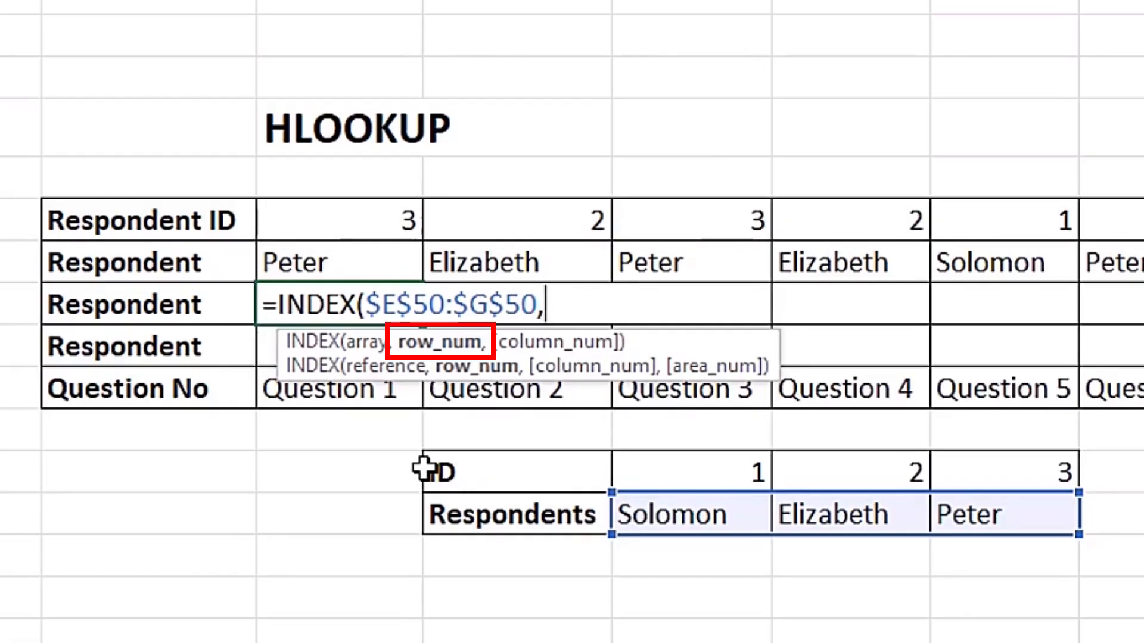
- Leave the INDEX row number empty and nest a MATCH of C43 in $E$49:$G$49 as its column number
{"action": "type", "text": ","}
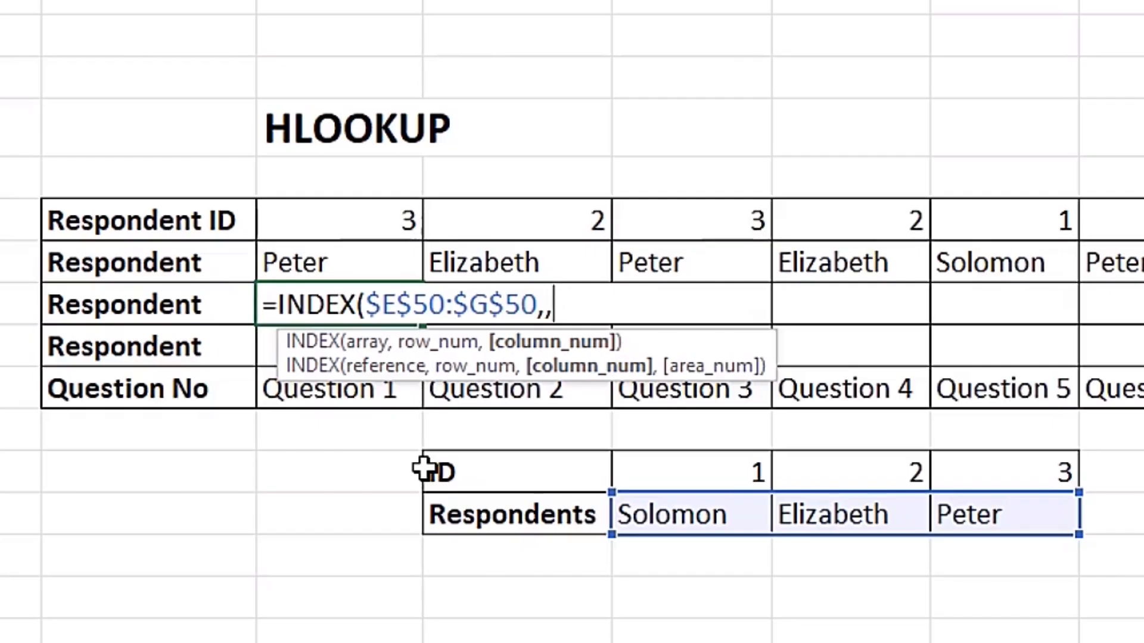
{"action": "type", "text": "mat"}
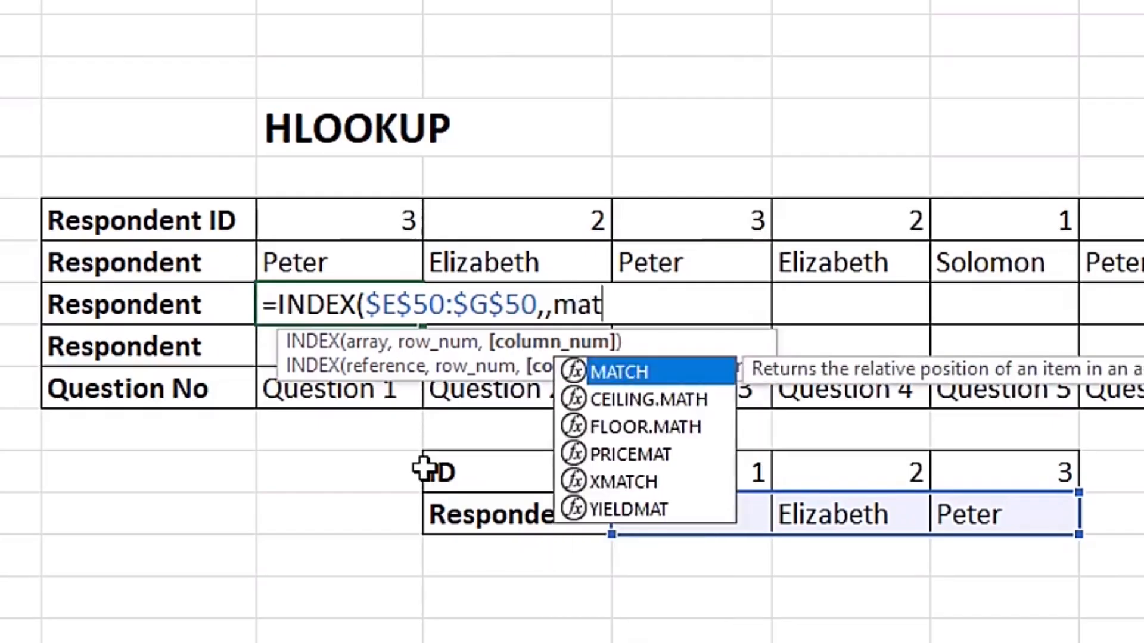
{"action": "key", "text": "Tab"}
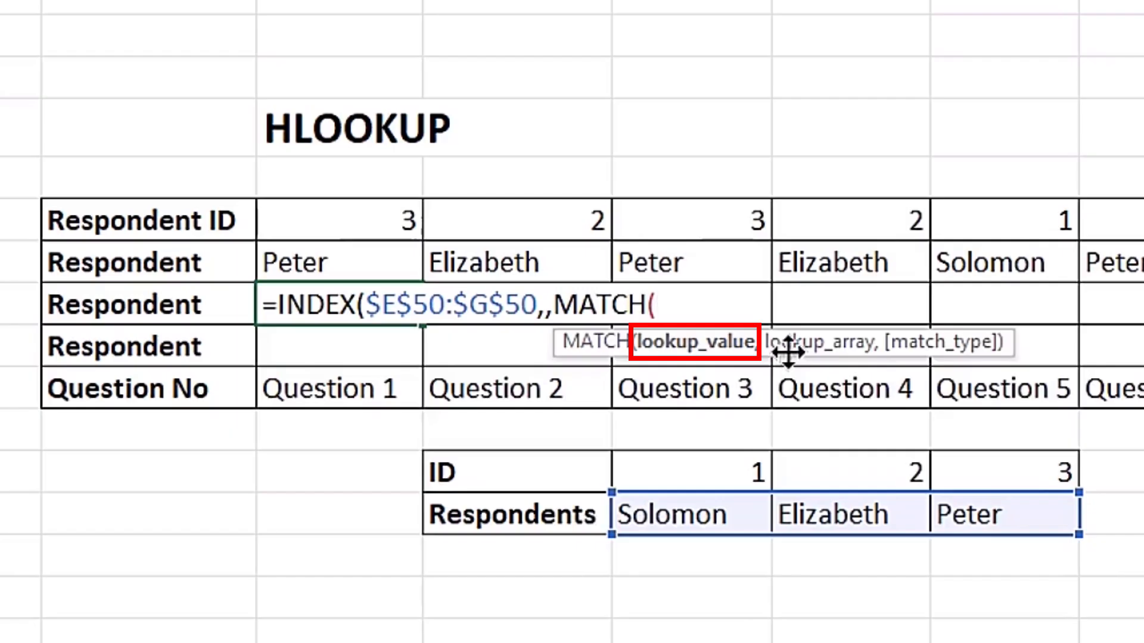
{"action": "left_click", "coordinate": [363, 214]}
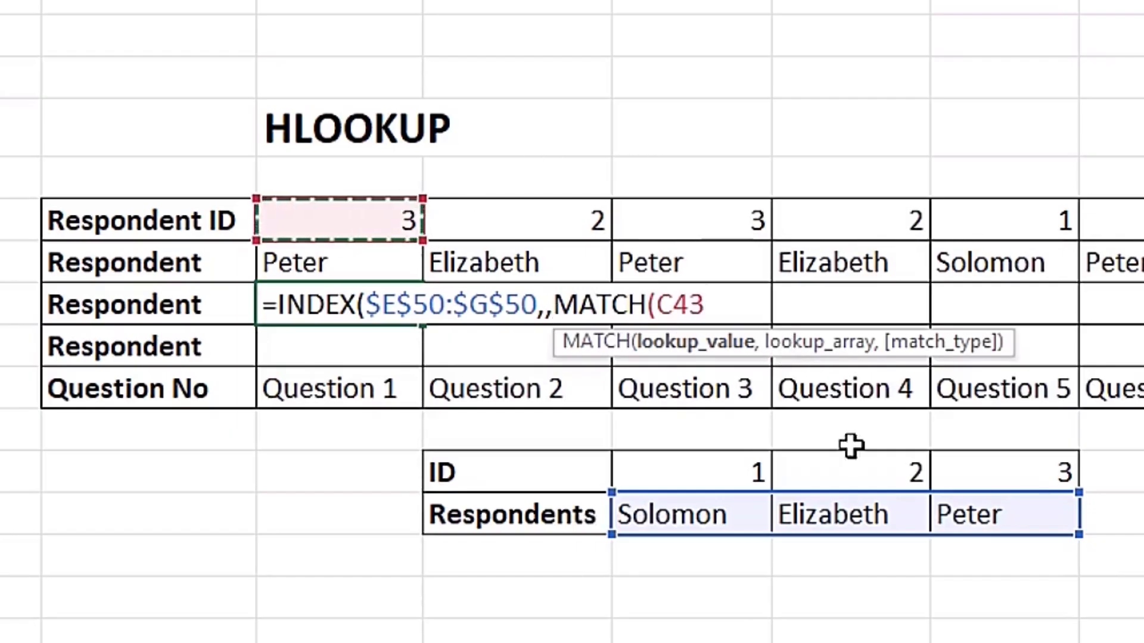
{"action": "type", "text": ","}
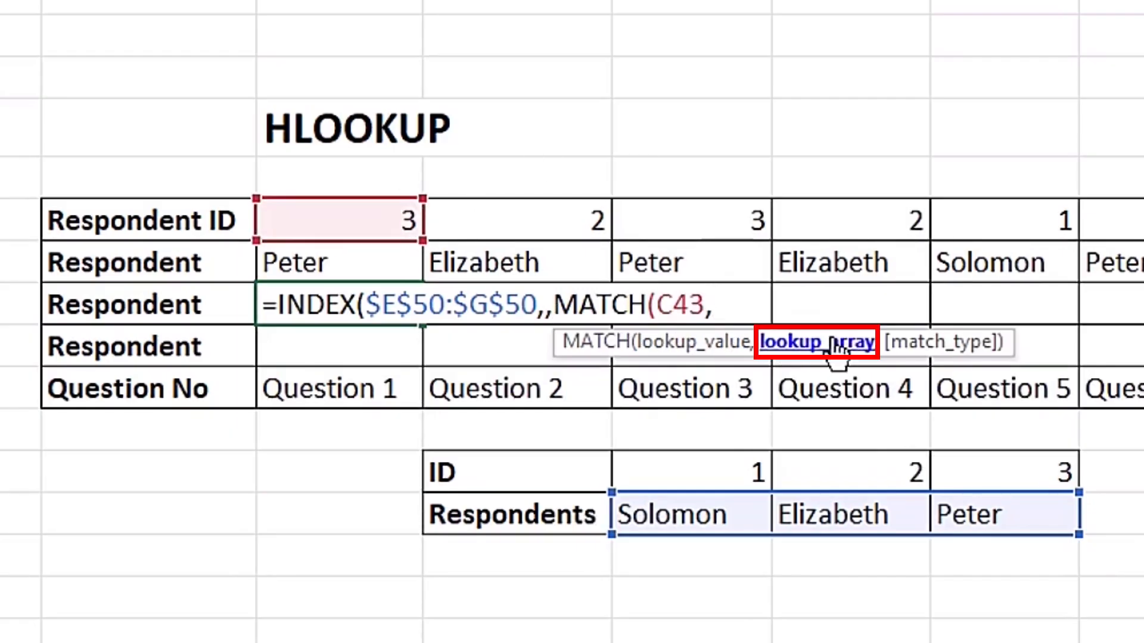
{"action": "left_click_drag", "start_coordinate": [669, 465], "coordinate": [1016, 462]}
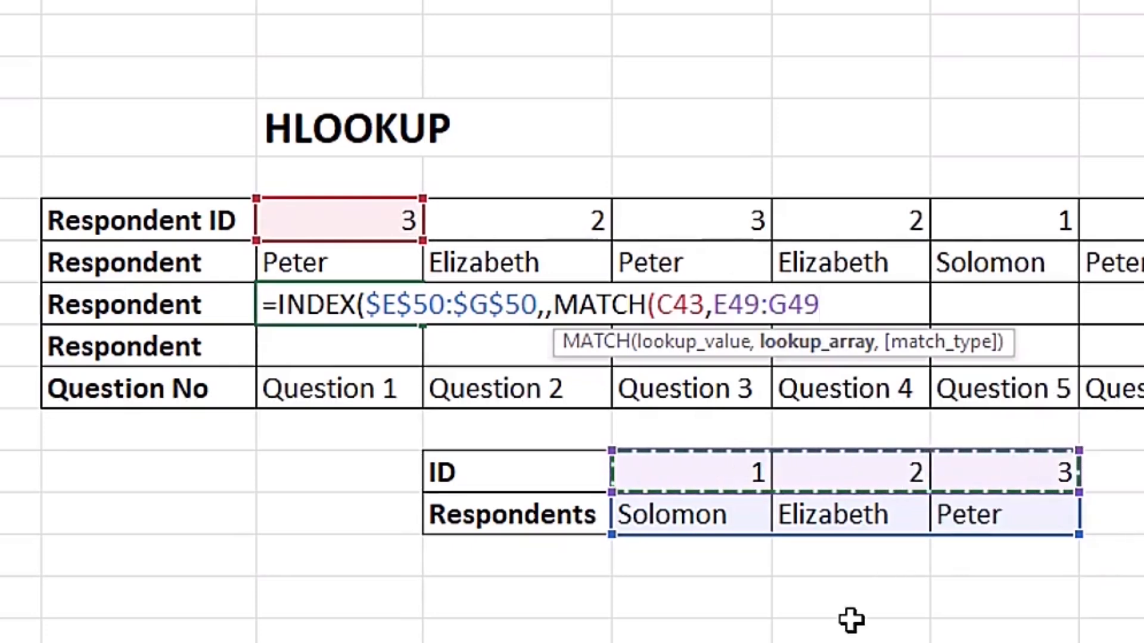
{"action": "key", "text": "F4"}
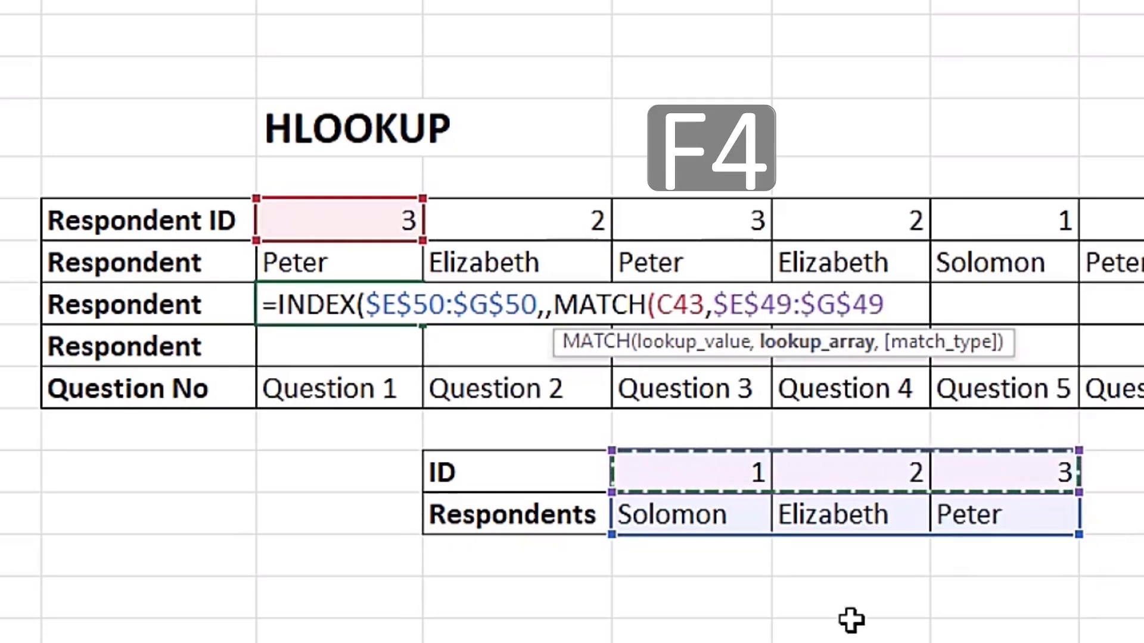
- Complete the INDEX and MATCH formula with match type 0 for exact match, and fill it across the remaining questions
{"action": "type", "text": ","}
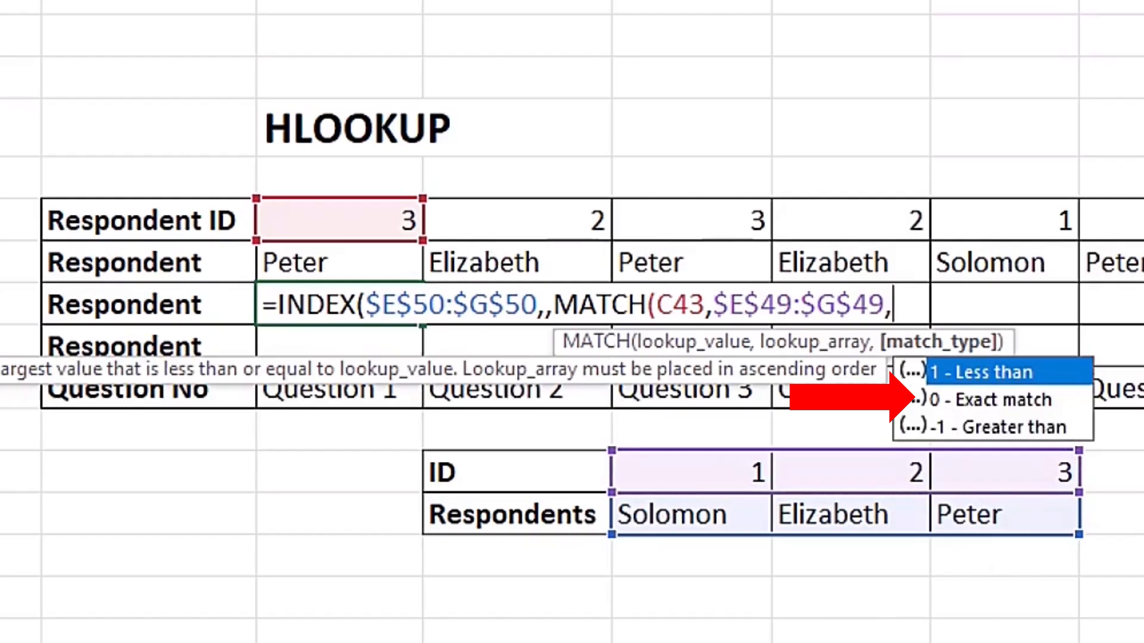
{"action": "key", "text": "Down"}
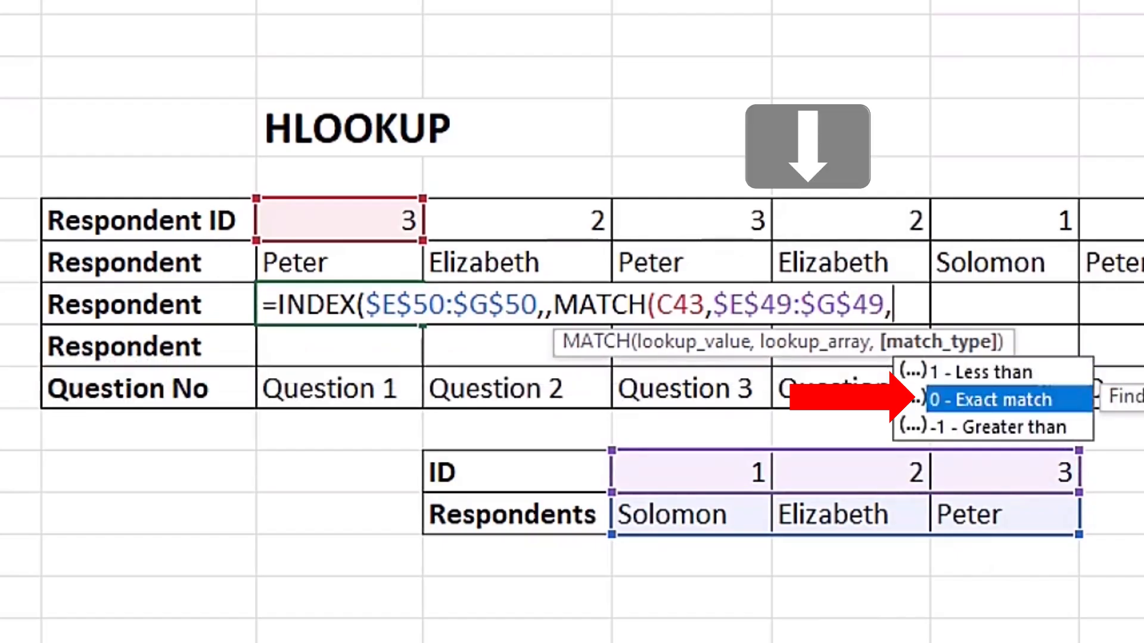
{"action": "key", "text": "Tab"}
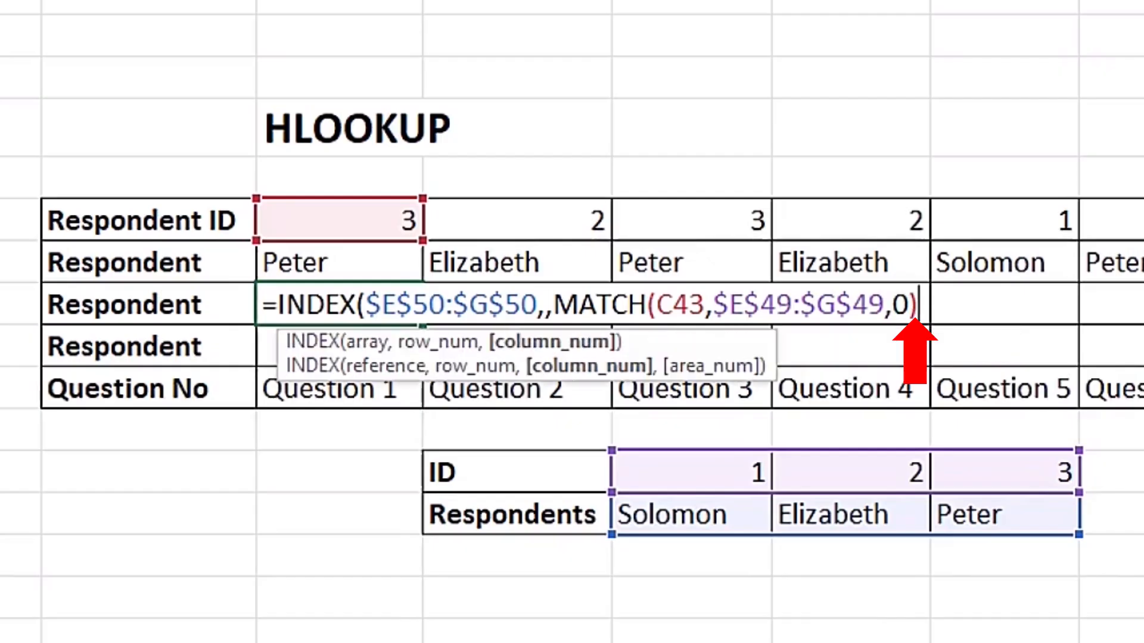
{"action": "type", "text": ")"}
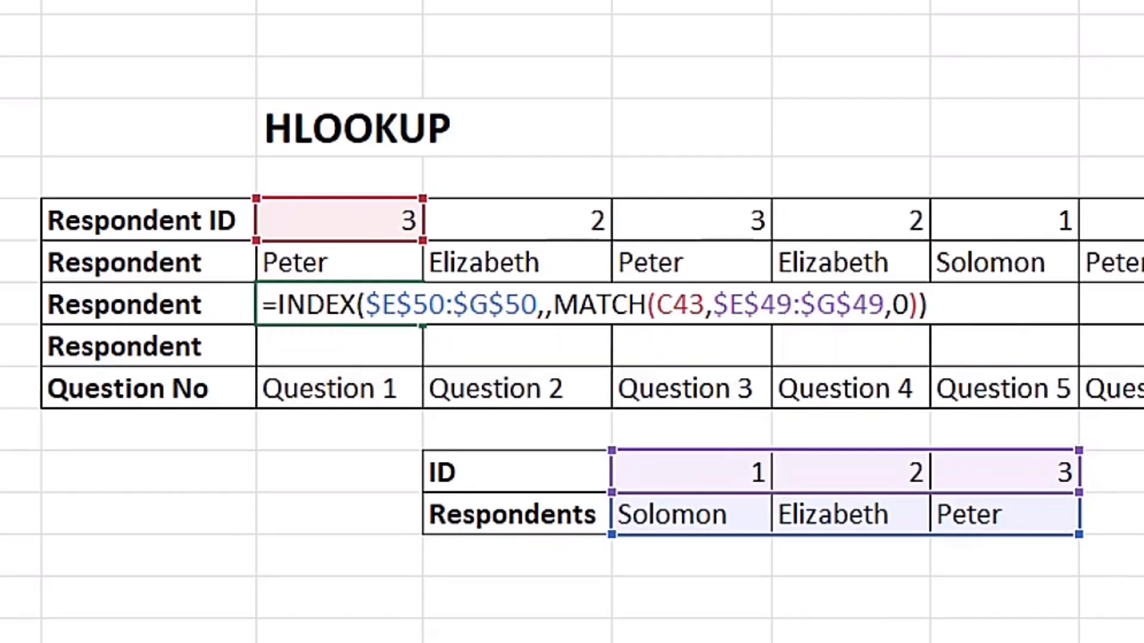
{"action": "key", "text": "ctrl+Return"}
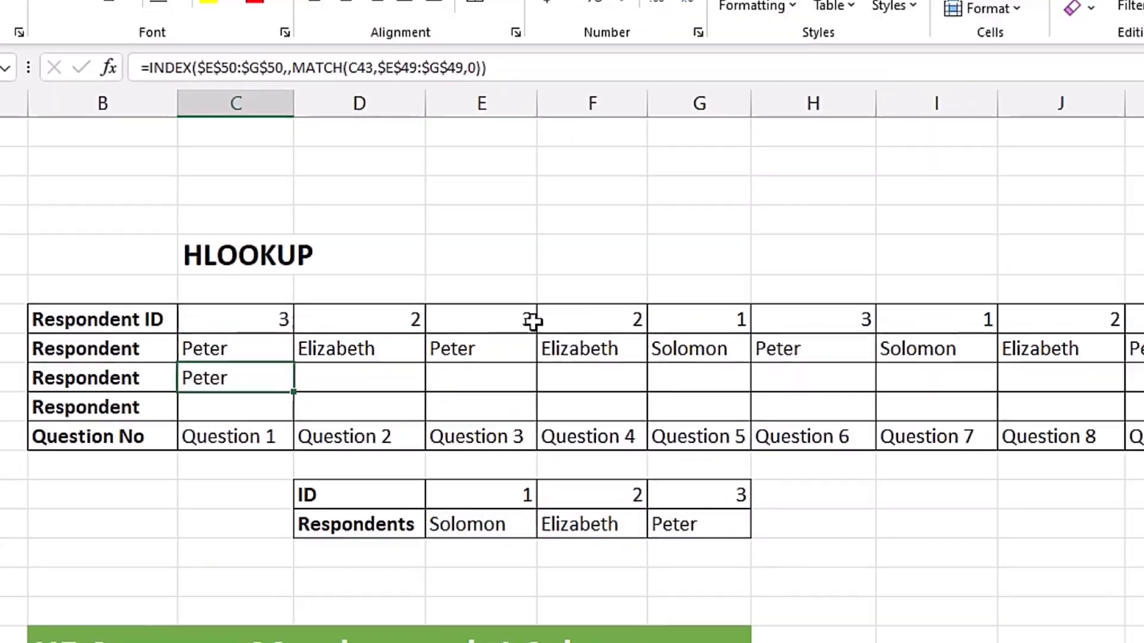
{"action": "left_click_drag", "start_coordinate": [293, 391], "coordinate": [1104, 417]}
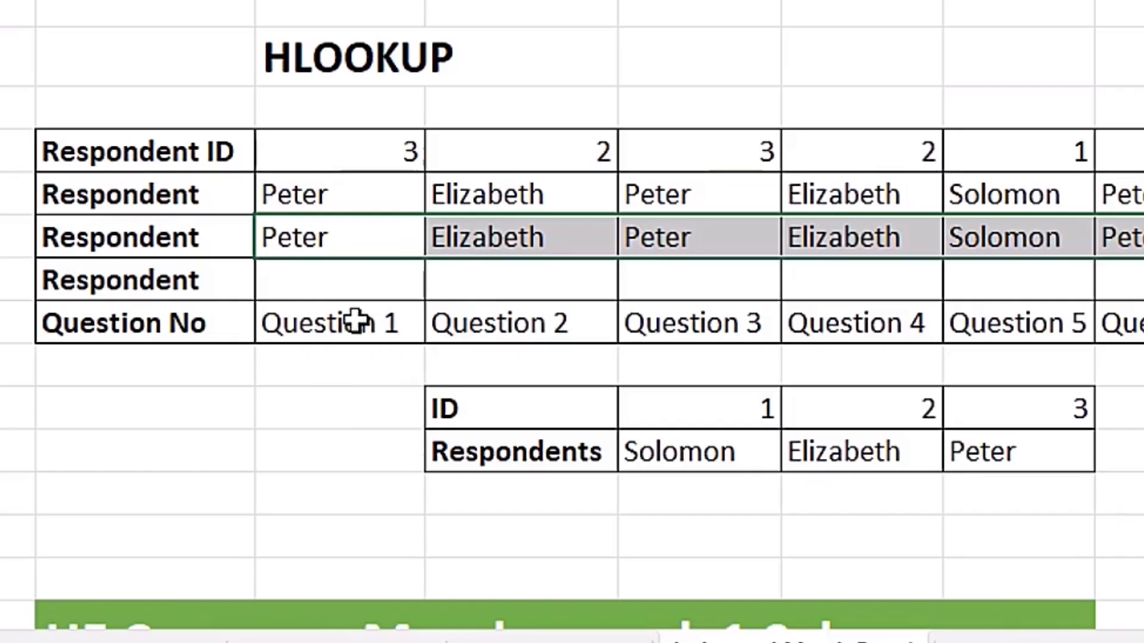
- Start an INDEX formula in the third Respondent row under Question 1 with the absolute array $E$50:$G$50
{"action": "left_click", "coordinate": [333, 285]}
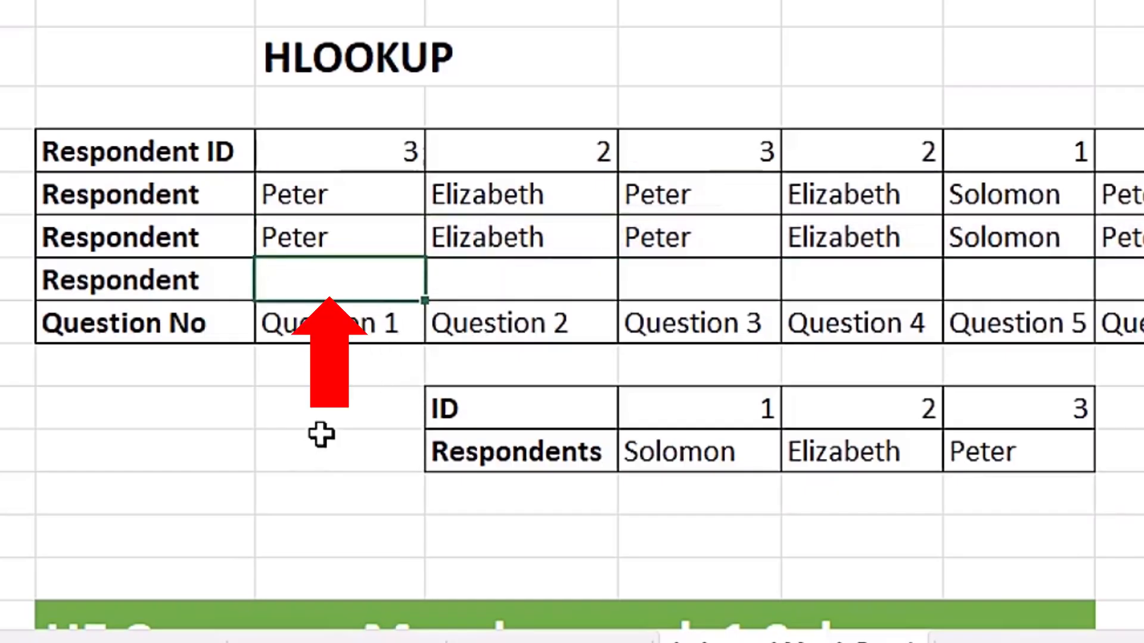
{"action": "type", "text": "=ind"}
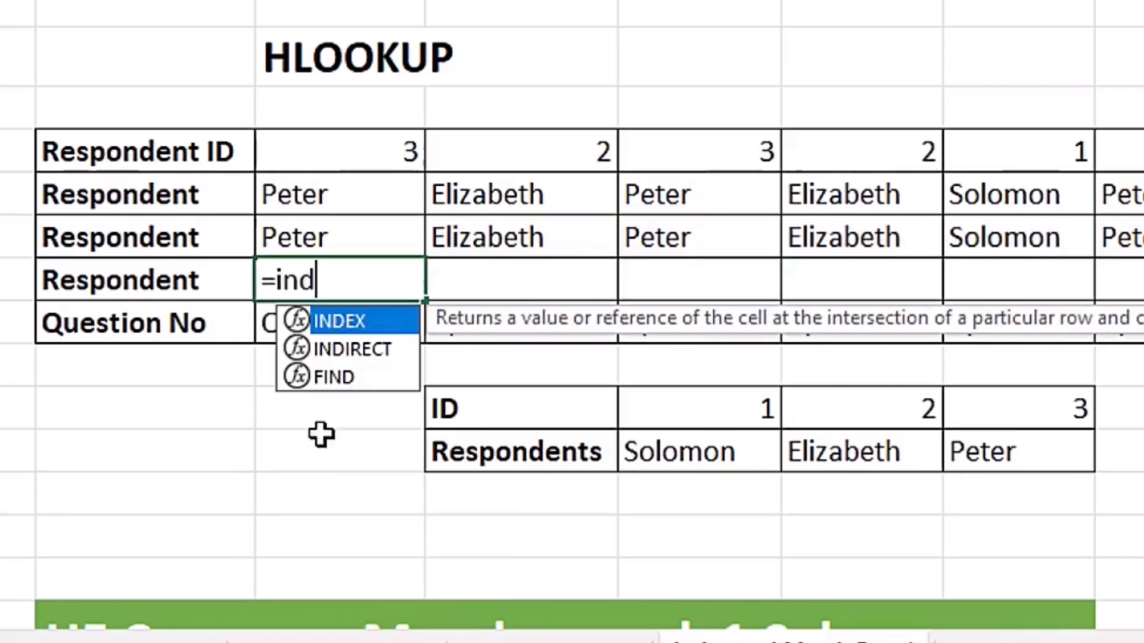
{"action": "key", "text": "Tab"}
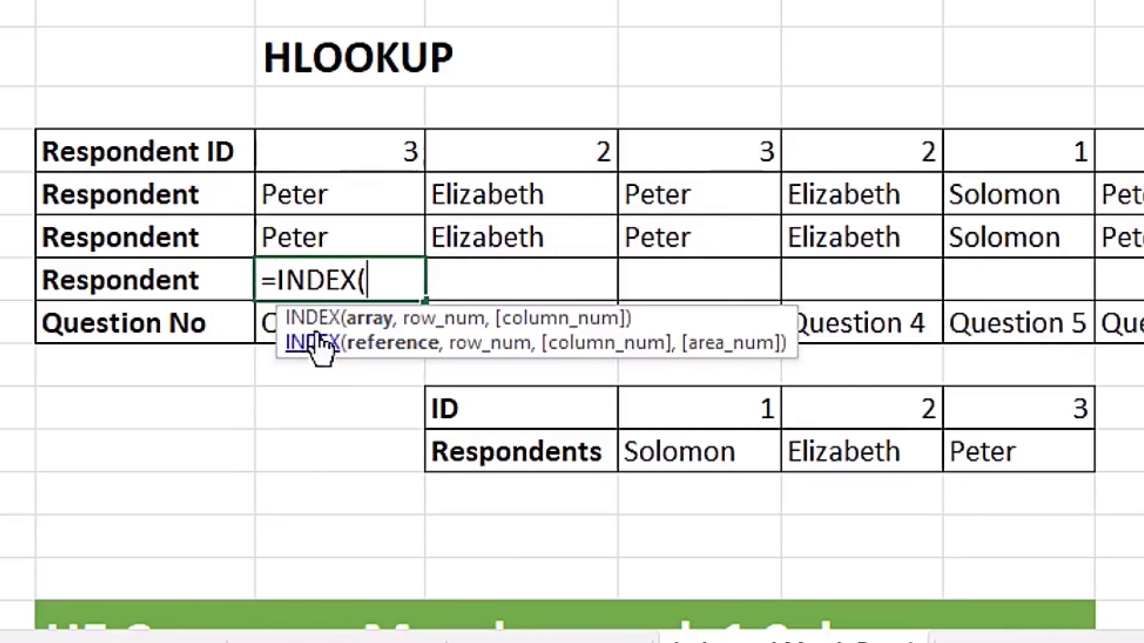
{"action": "left_click", "coordinate": [767, 458]}
{"action": "left_click_drag", "start_coordinate": [767, 458], "coordinate": [959, 455]}
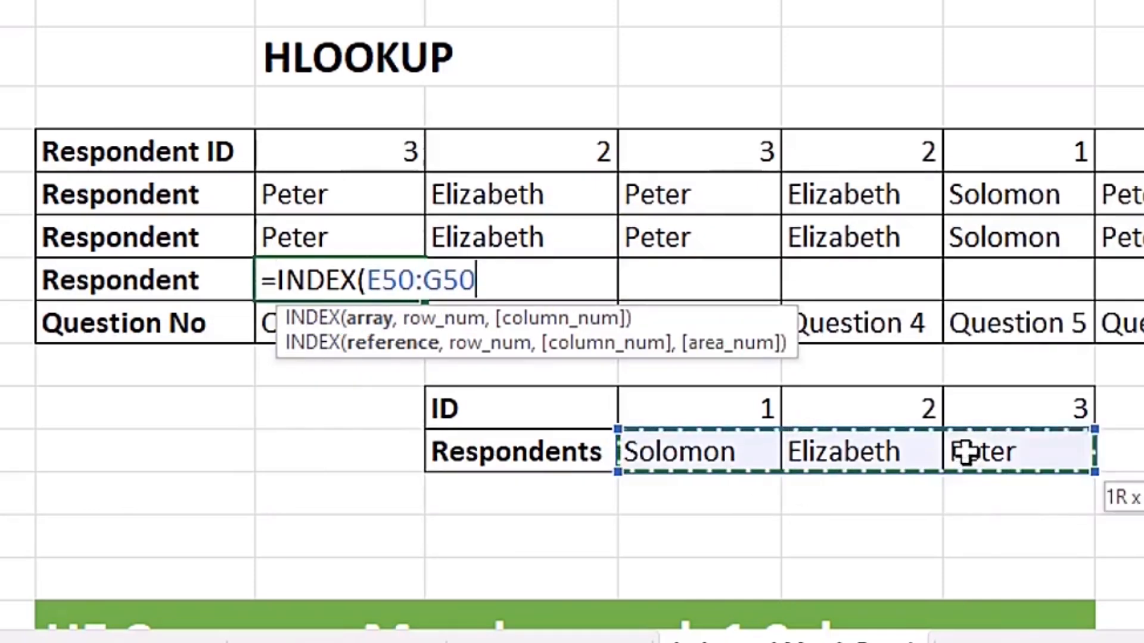
{"action": "key", "text": "F4"}
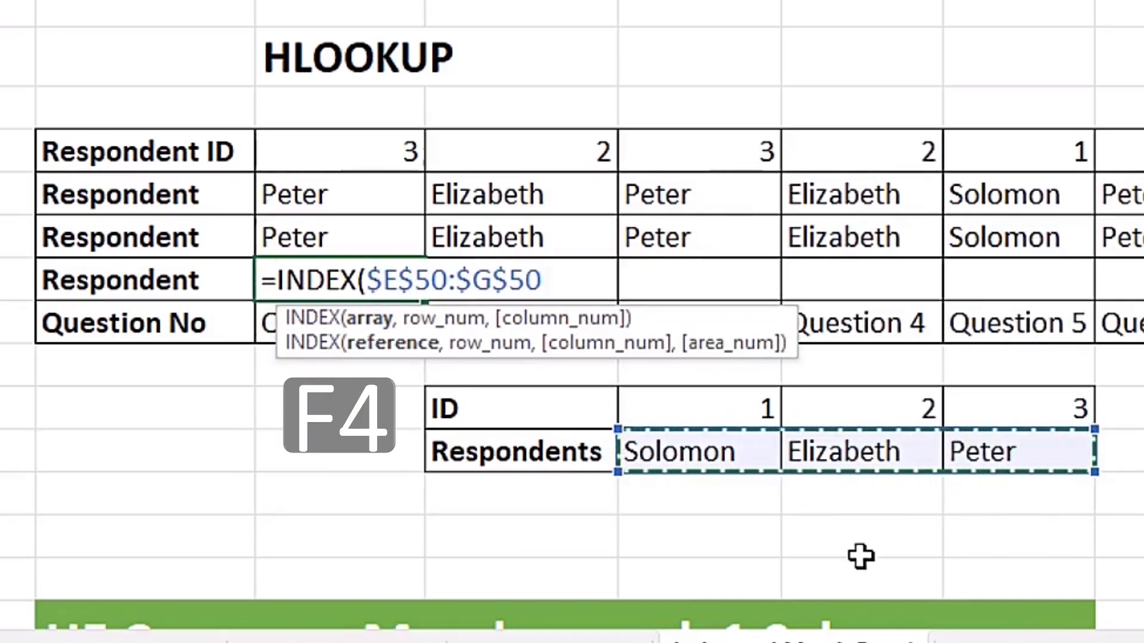
{"action": "type", "text": ","}
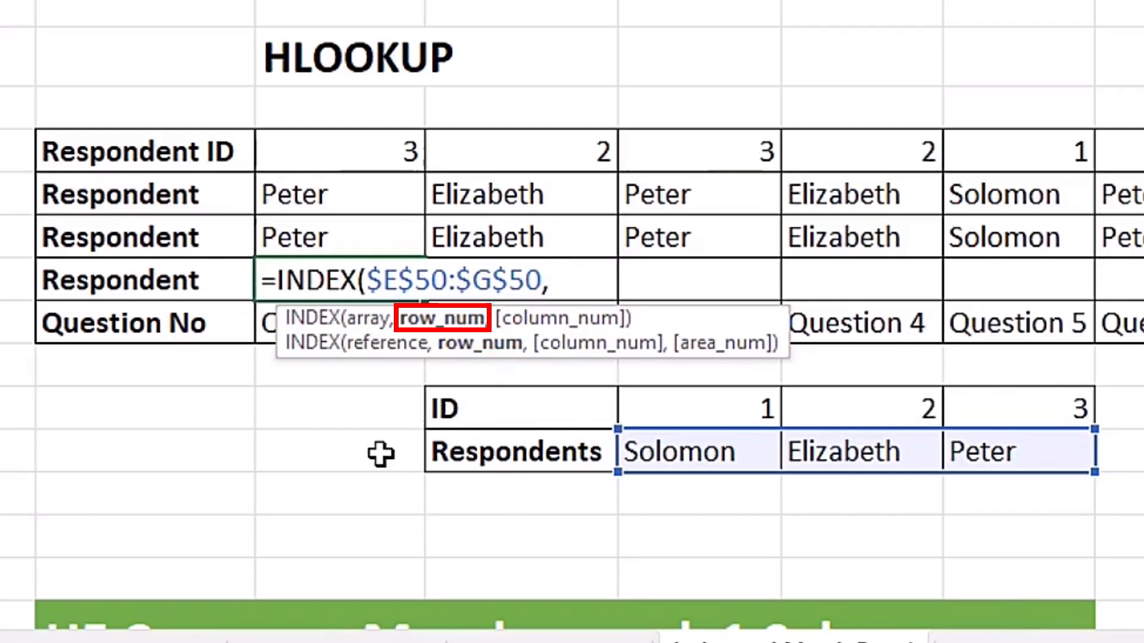
- Nest a MATCH of C43 in the absolute ID range $E$49:$G$49 directly as the INDEX row number
{"action": "type", "text": "matc"}
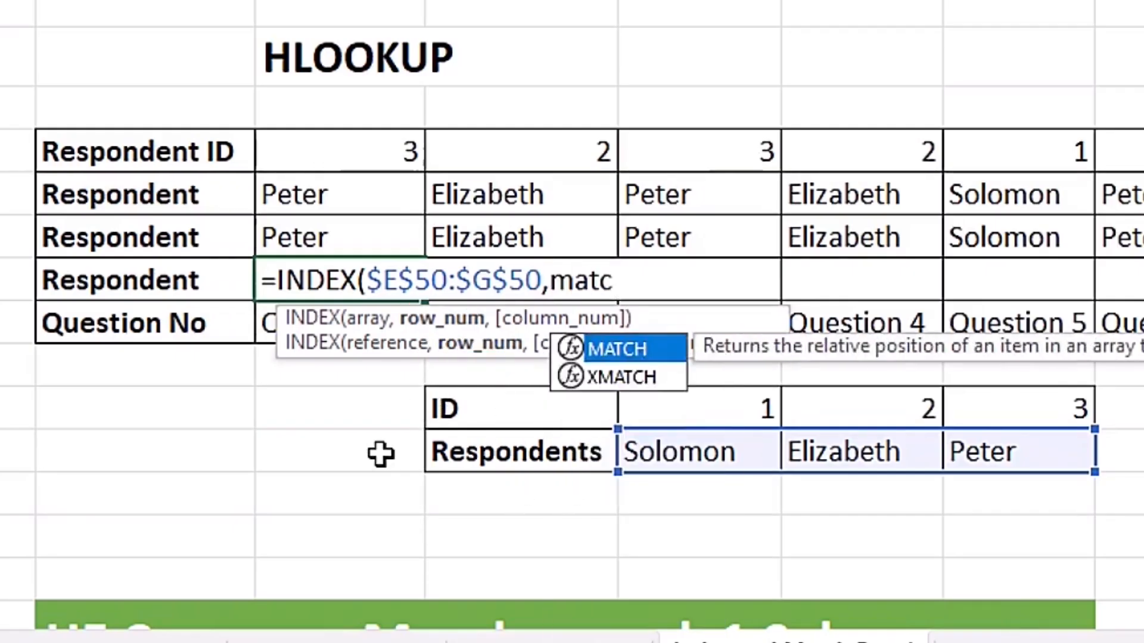
{"action": "key", "text": "Tab"}
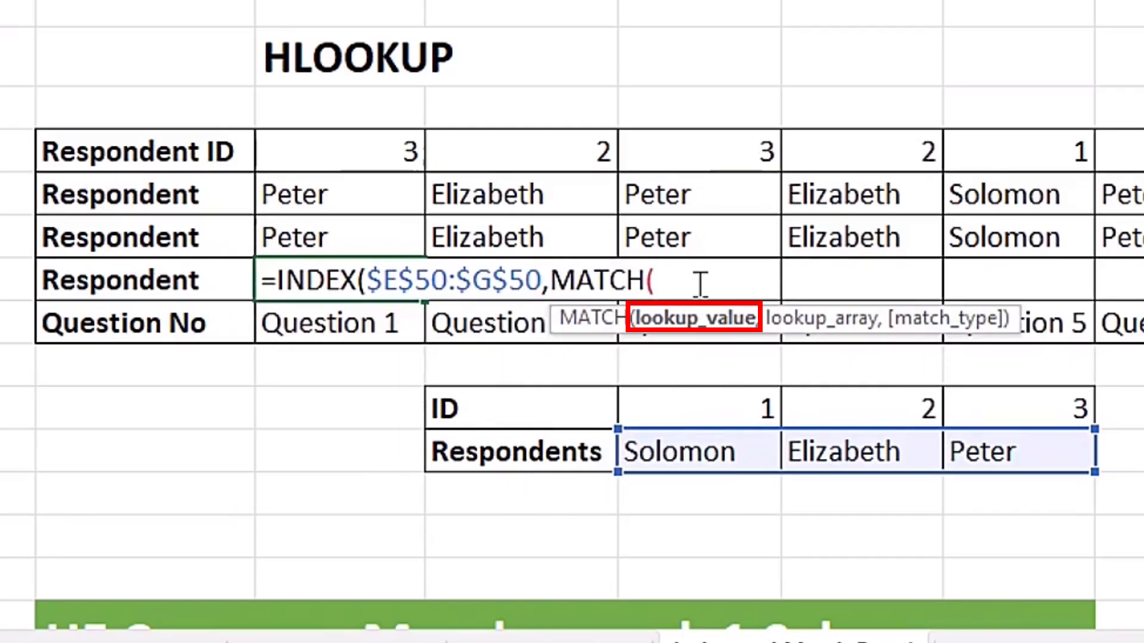
{"action": "left_click", "coordinate": [368, 153]}
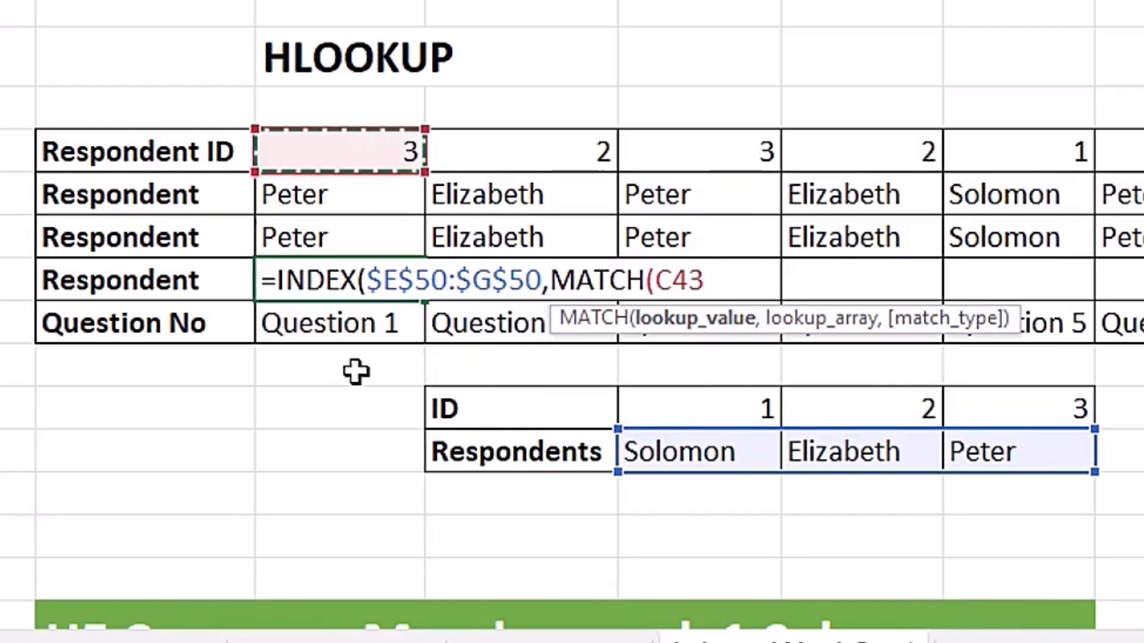
{"action": "type", "text": ","}
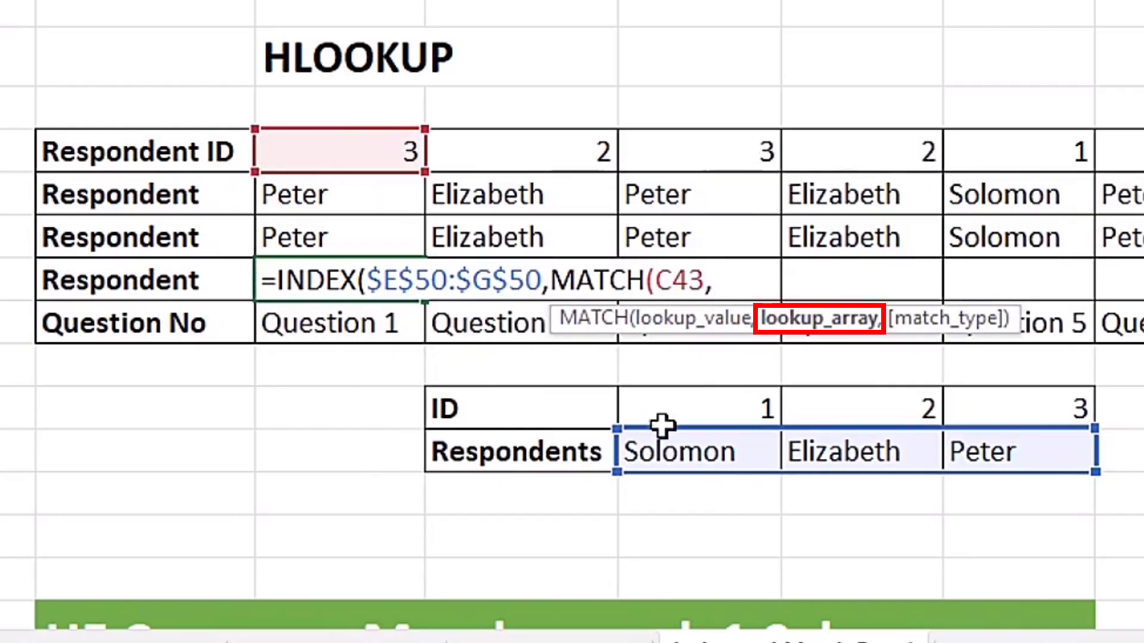
{"action": "left_click_drag", "start_coordinate": [671, 404], "coordinate": [996, 406]}
{"action": "key", "text": "F4"}
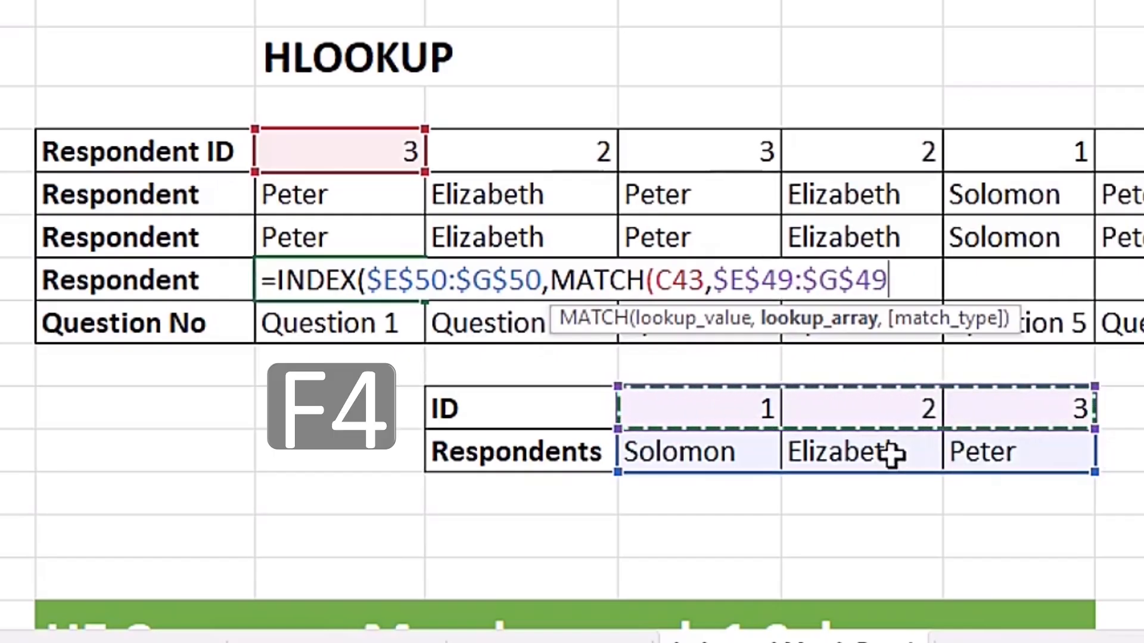
- Complete the INDEX and MATCH formula with match type 0 for exact match, and fill it across to Question 10
{"action": "type", "text": ","}
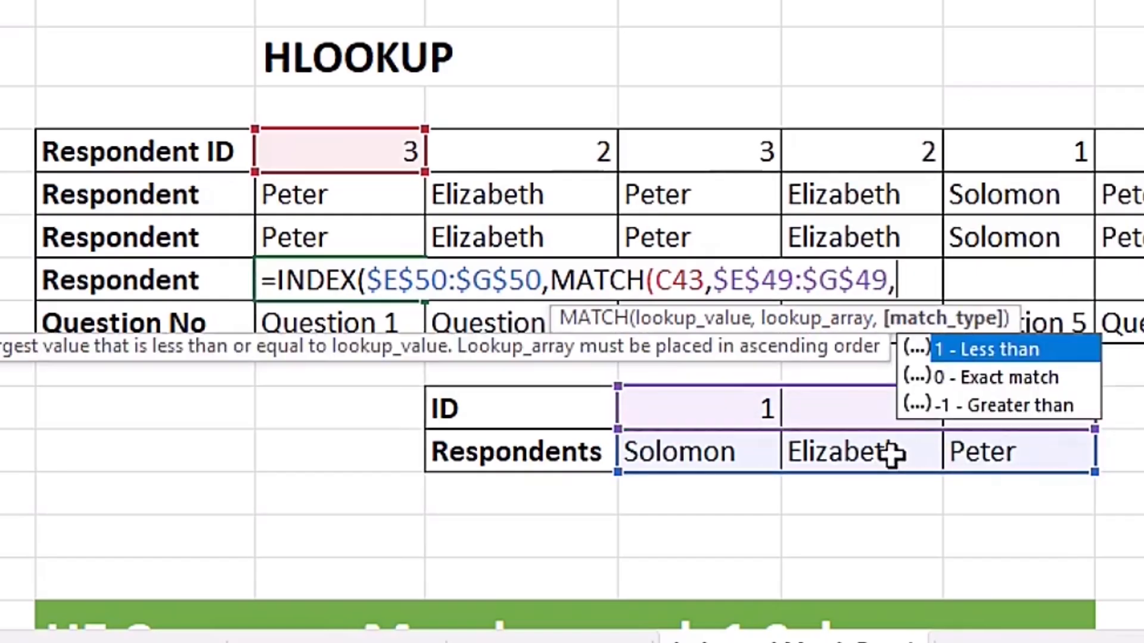
{"action": "key", "text": "Down"}
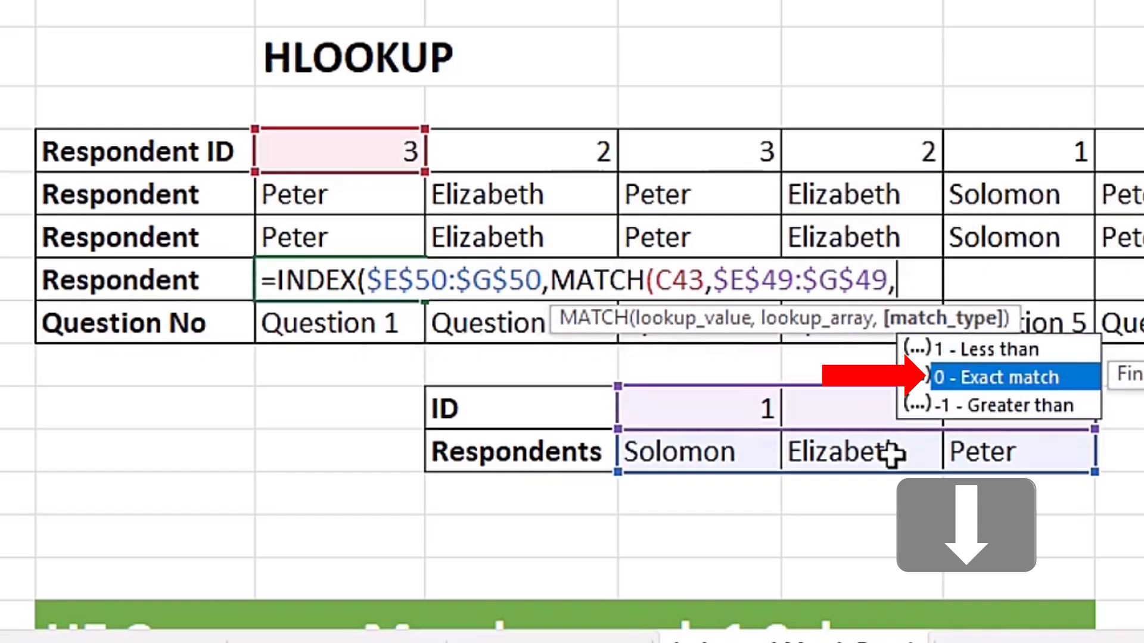
{"action": "key", "text": "Tab"}
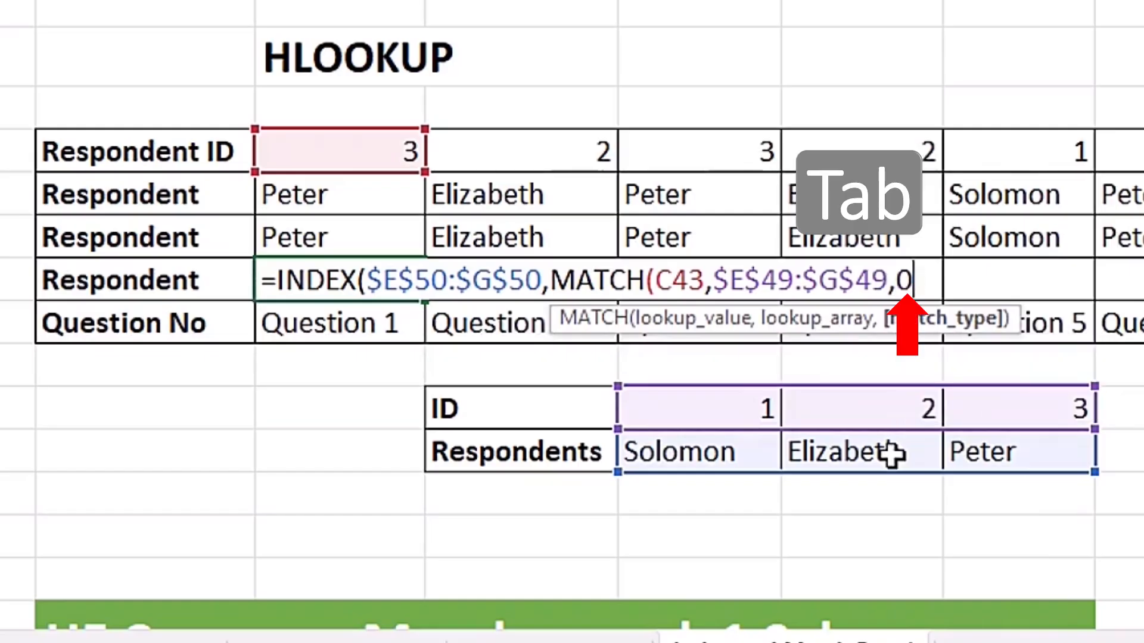
{"action": "type", "text": ")"}
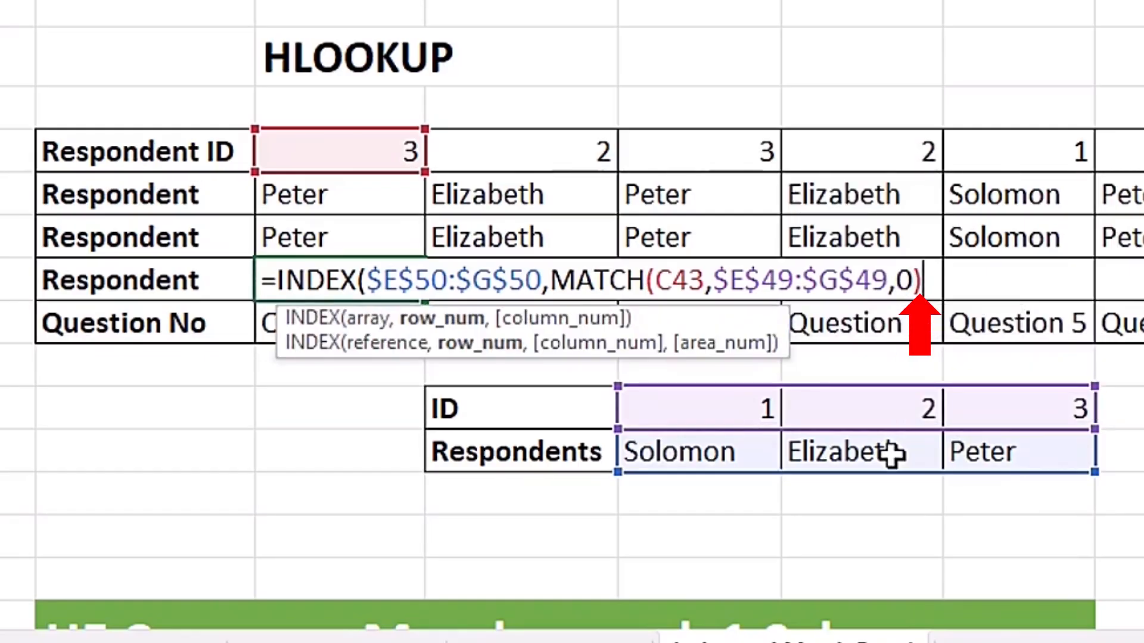
{"action": "type", "text": ")"}
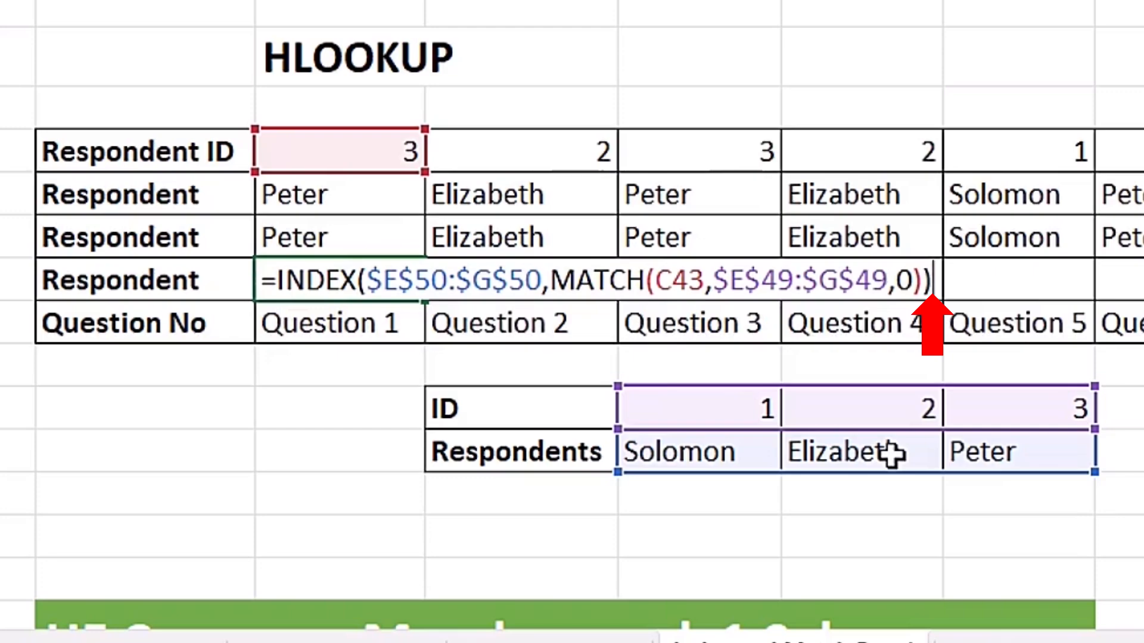
{"action": "key", "text": "ctrl+Return"}
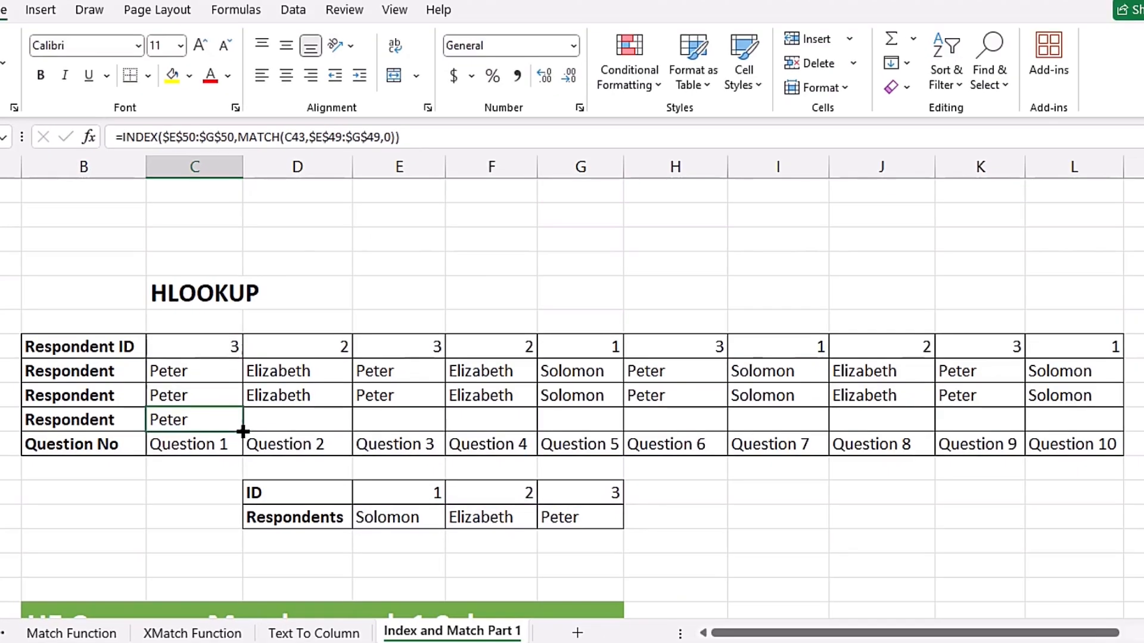
{"action": "left_click_drag", "start_coordinate": [242, 432], "coordinate": [1104, 456]}
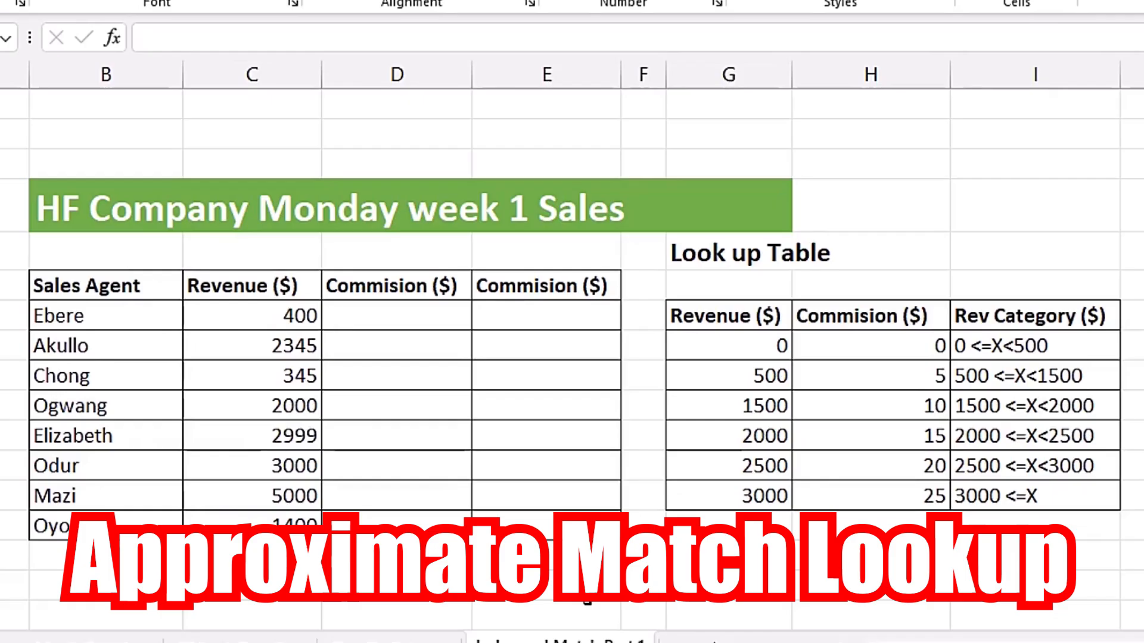
- Start a VLOOKUP in the first Commision column for the first sales agent, looking up C57 in the absolute table $G$58:$I$63
{"action": "left_click", "coordinate": [392, 312]}
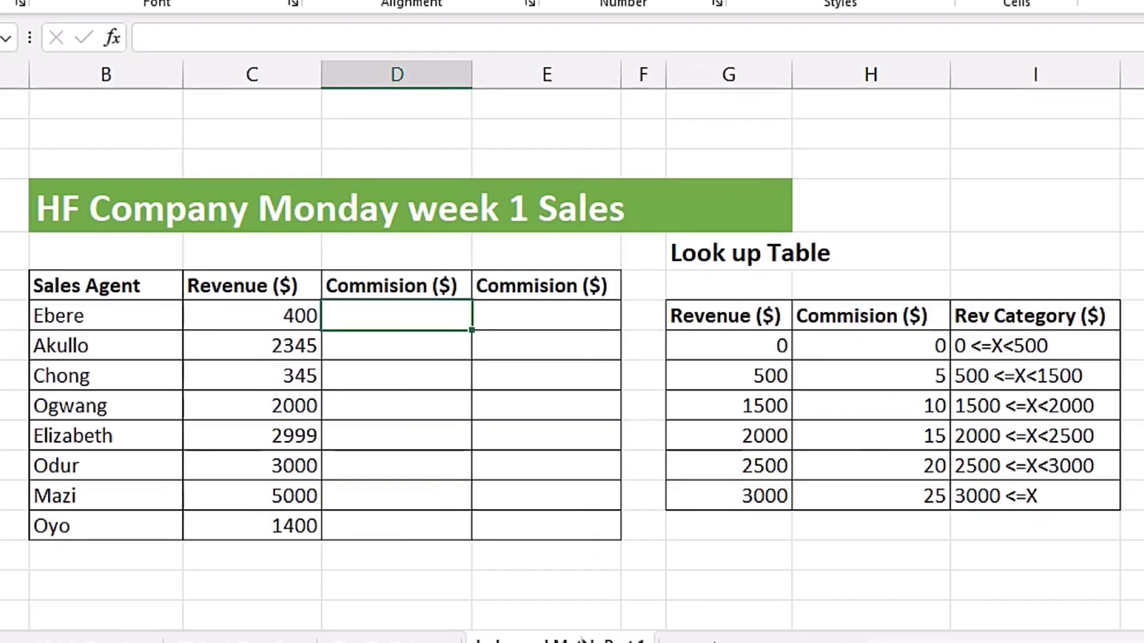
{"action": "type", "text": "vl"}
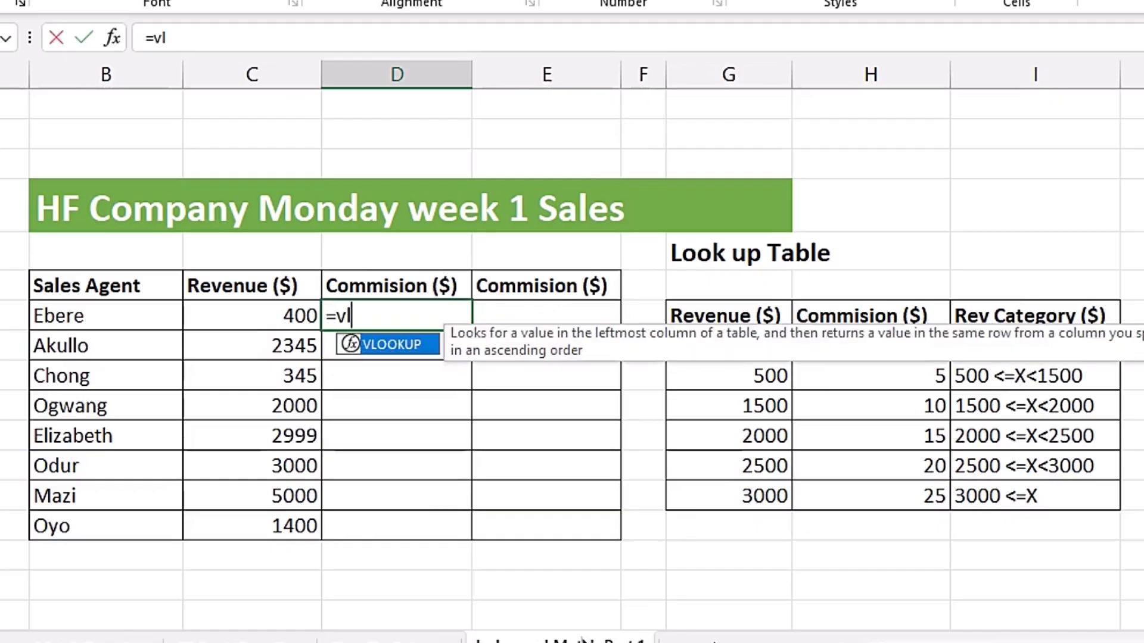
{"action": "key", "text": "Tab"}
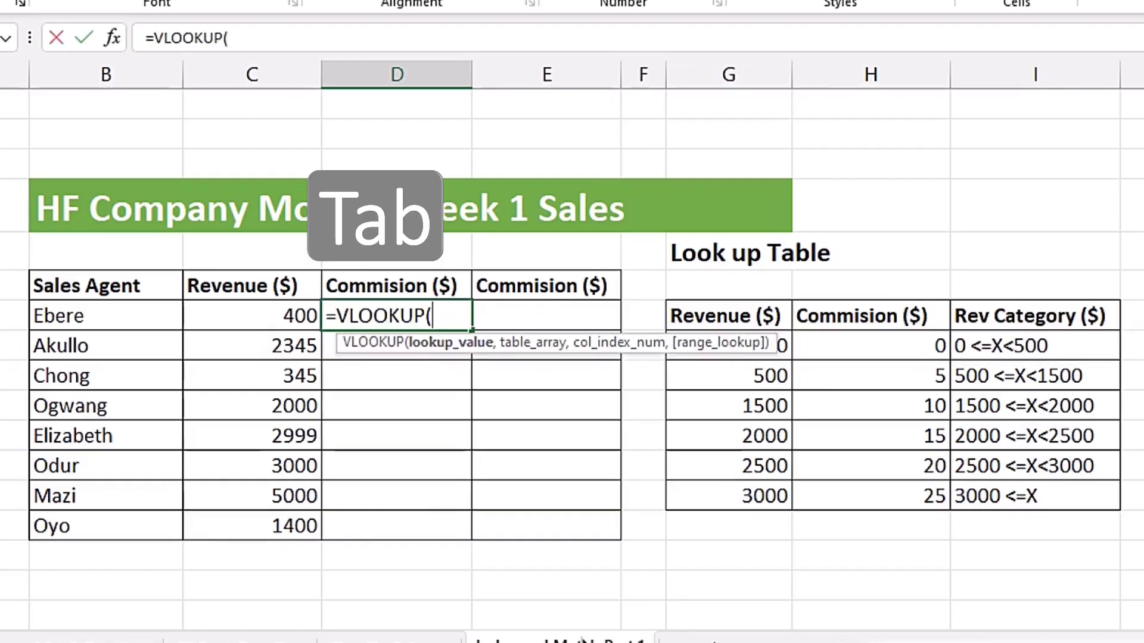
{"action": "left_click", "coordinate": [268, 316]}
{"action": "type", "text": ","}
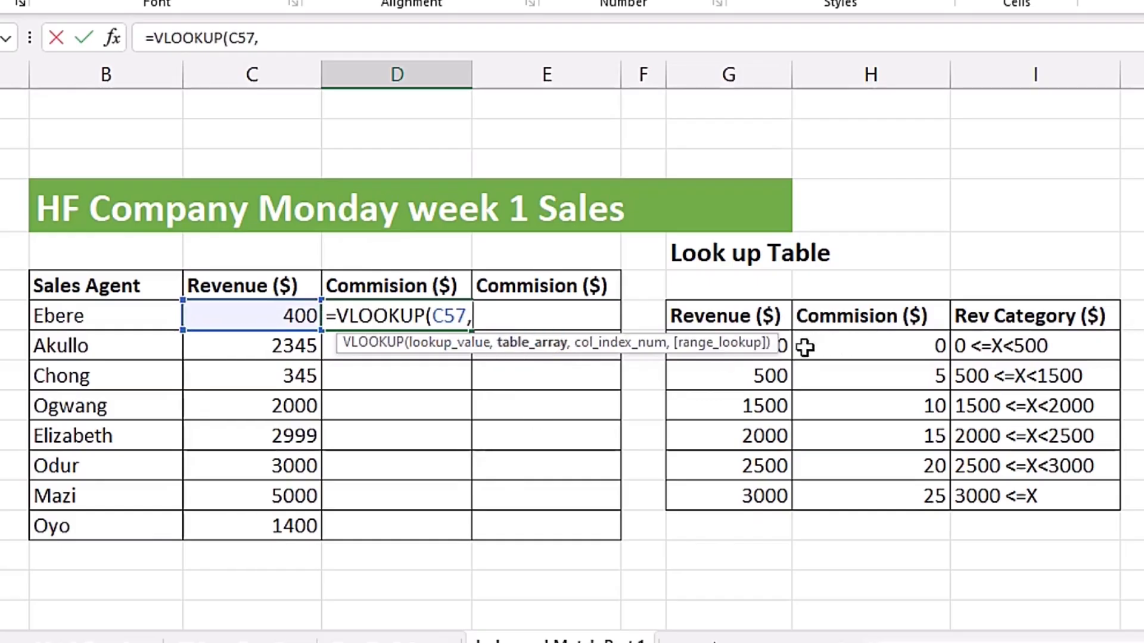
{"action": "mouse_move", "coordinate": [983, 347]}
{"action": "left_mouse_down"}
{"action": "mouse_move", "coordinate": [812, 421]}
{"action": "mouse_move", "coordinate": [799, 475]}
{"action": "mouse_move", "coordinate": [755, 495]}
{"action": "mouse_move", "coordinate": [765, 502]}
{"action": "left_mouse_up"}
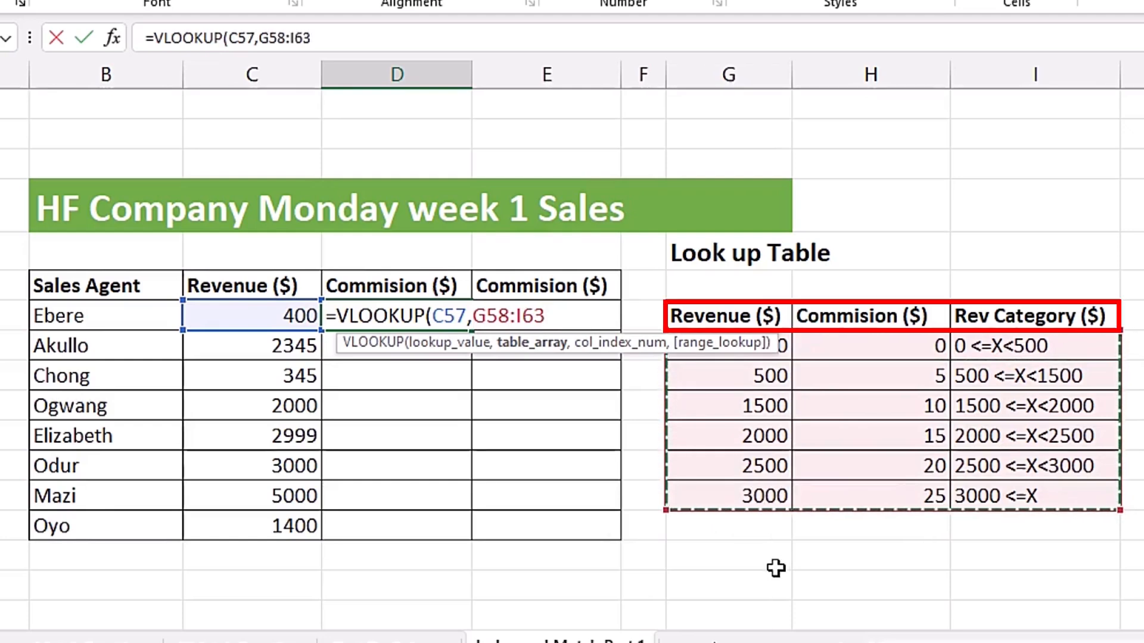
{"action": "key", "text": "F4"}
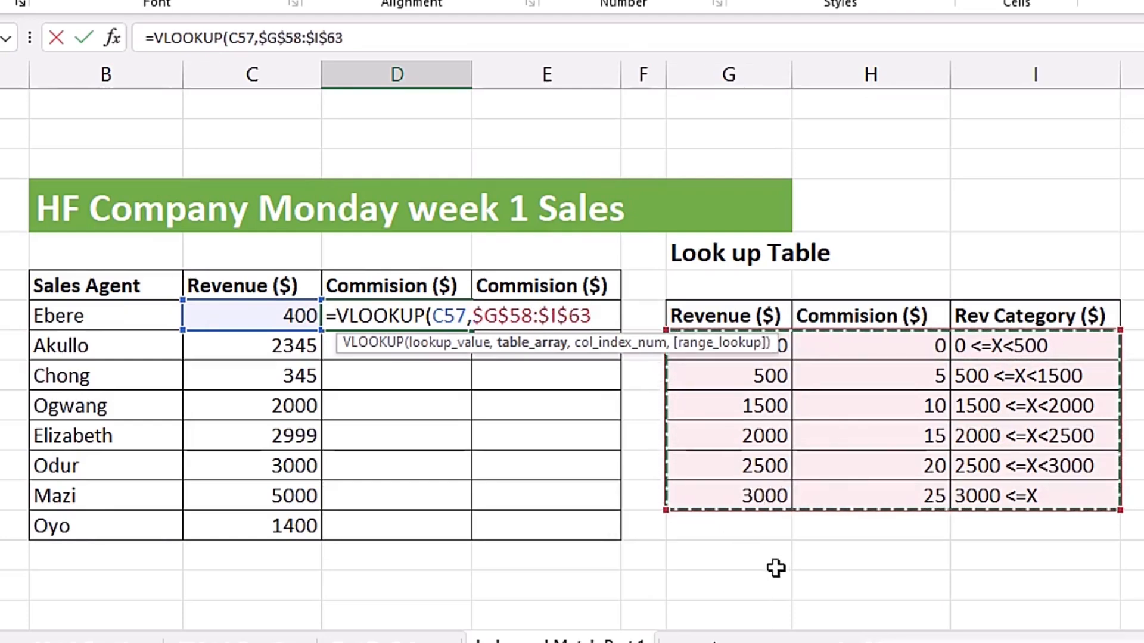
{"action": "type", "text": ","}
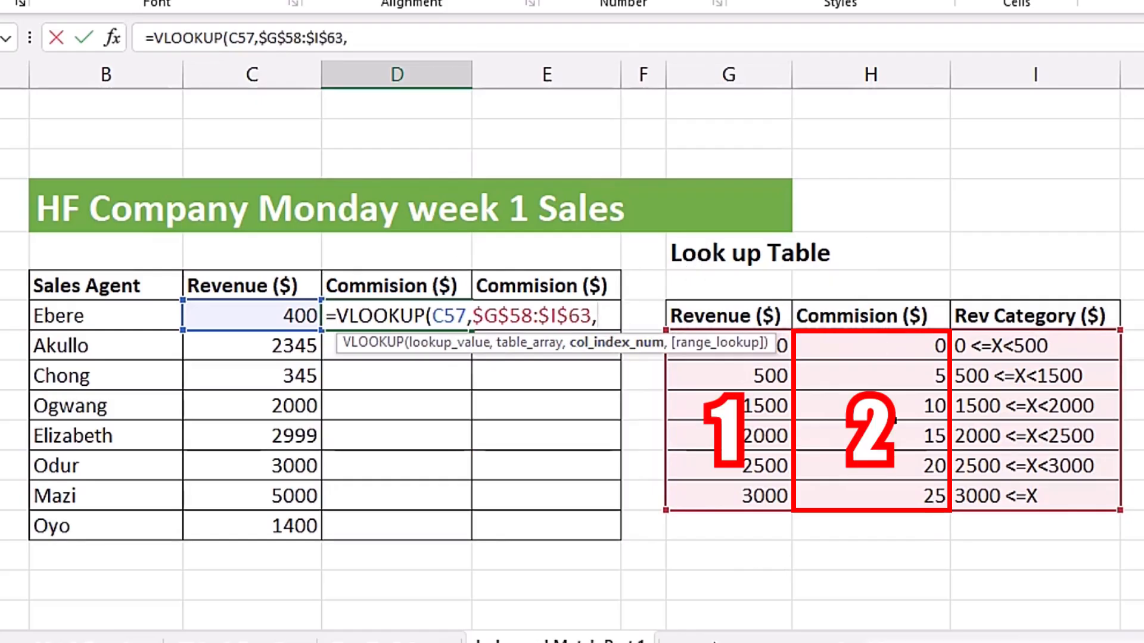
- Complete the VLOOKUP with column index 2 and TRUE for approximate match, and fill it down to the last sales agent
{"action": "type", "text": "2,"}
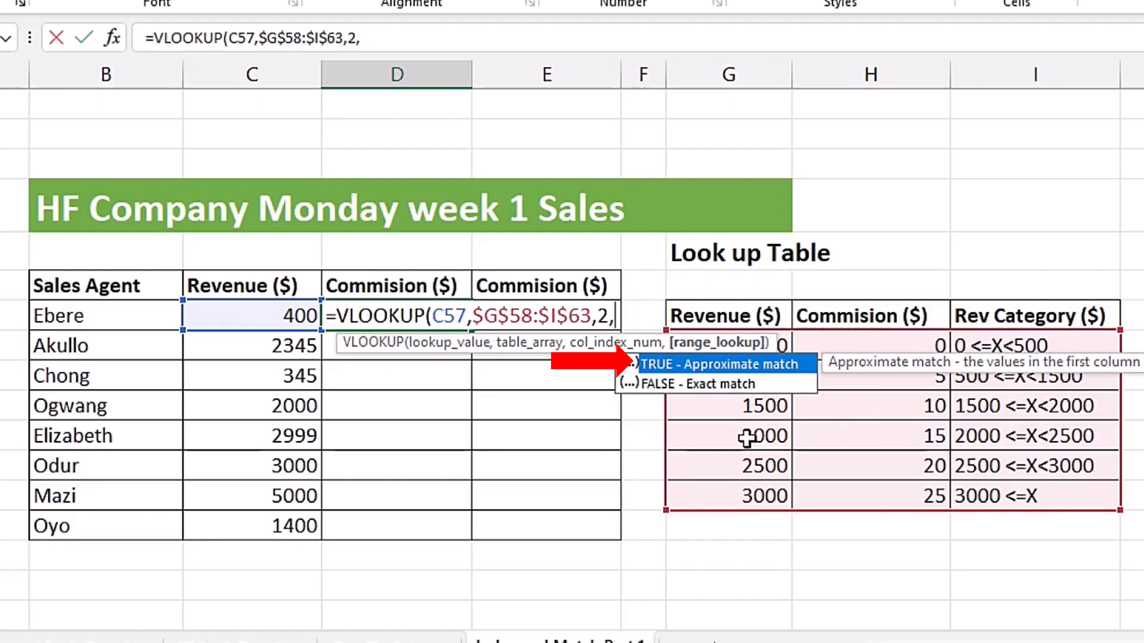
{"action": "key", "text": "Tab"}
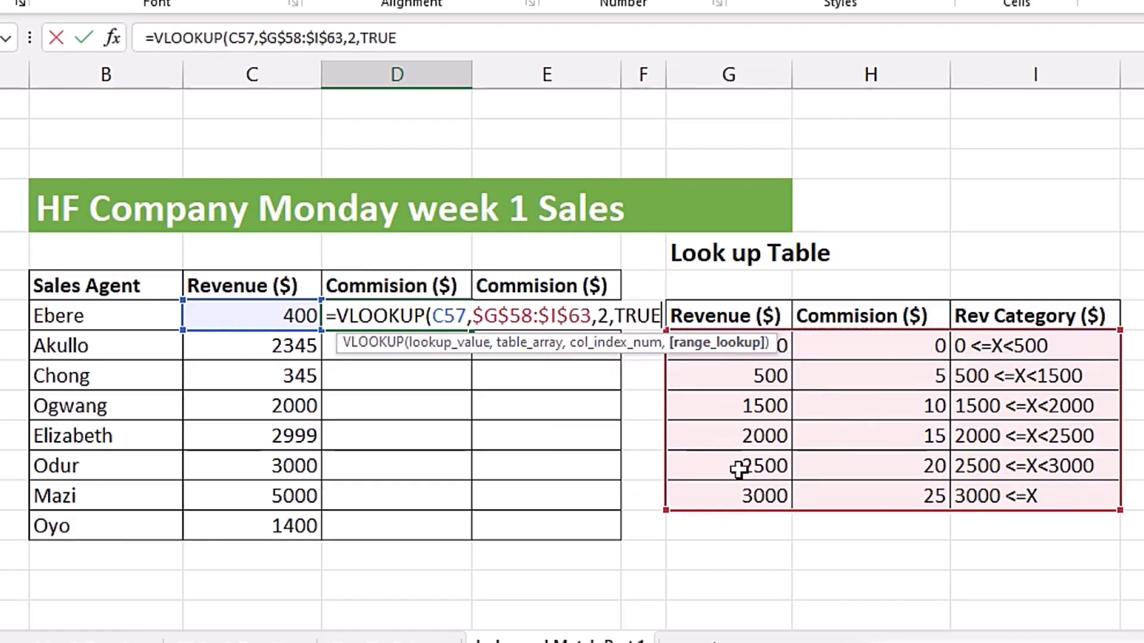
{"action": "type", "text": ")"}
{"action": "key", "text": "ctrl+Return"}
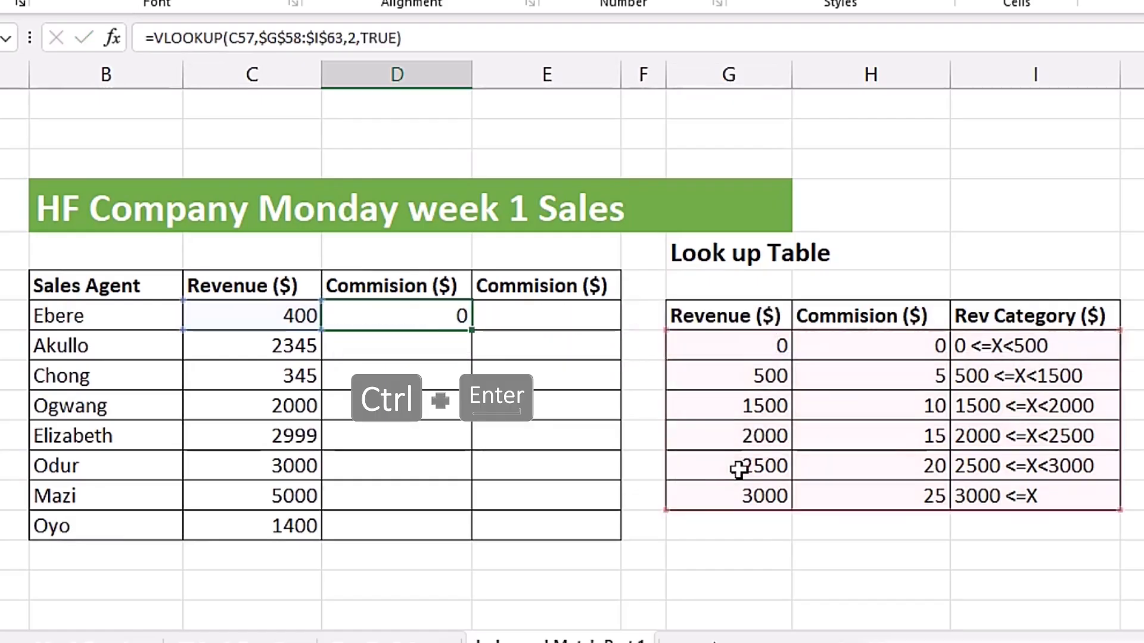
{"action": "left_click_drag", "start_coordinate": [470, 333], "coordinate": [441, 548]}
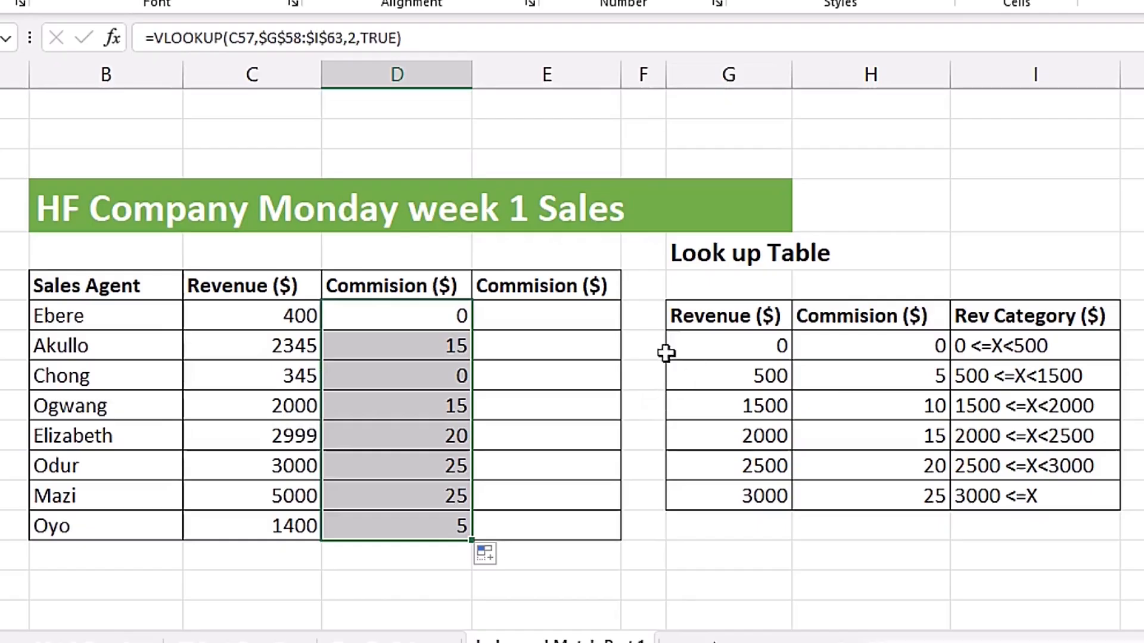
- Start an INDEX formula in the second Commision column for the first sales agent with the absolute array $H$58:$H$63
{"action": "left_click", "coordinate": [542, 314]}
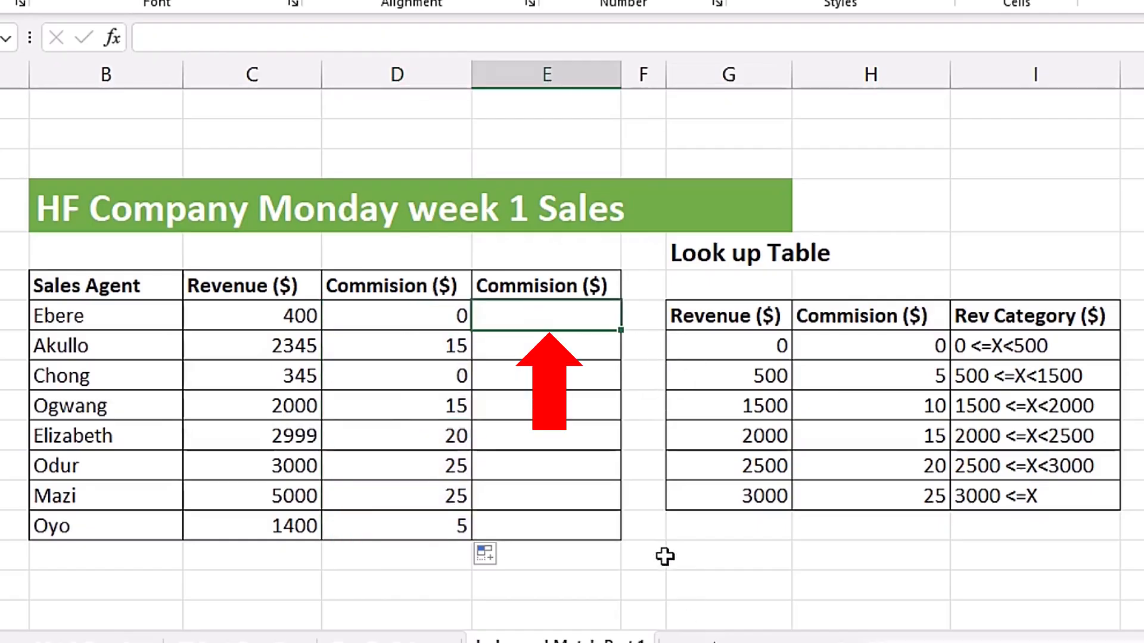
{"action": "type", "text": "="}
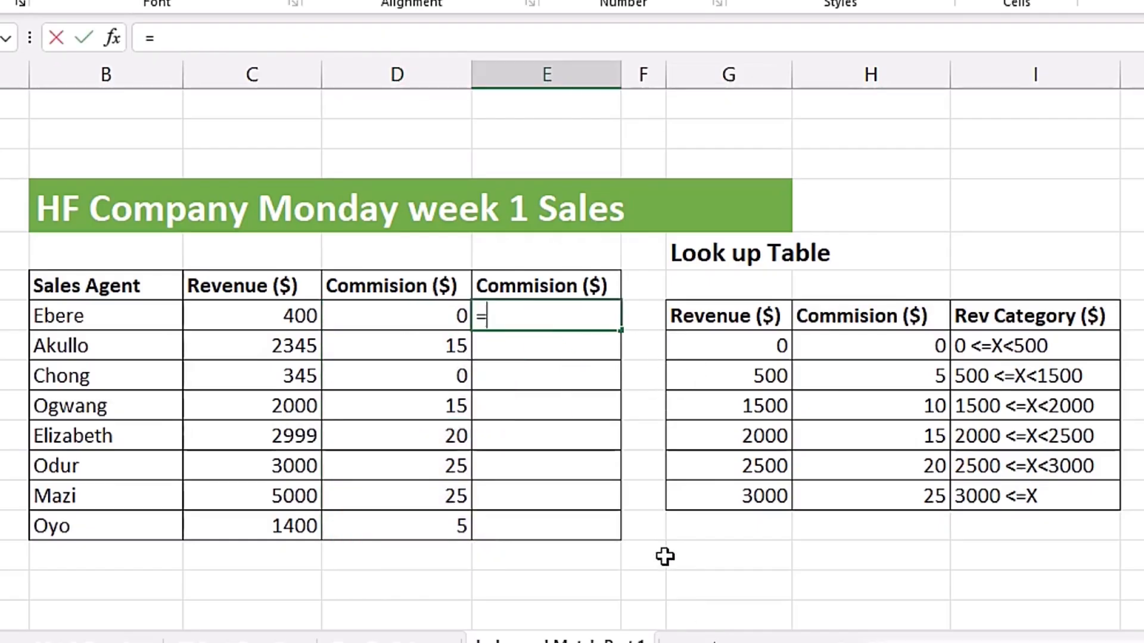
{"action": "type", "text": "ind"}
{"action": "key", "text": "Tab"}
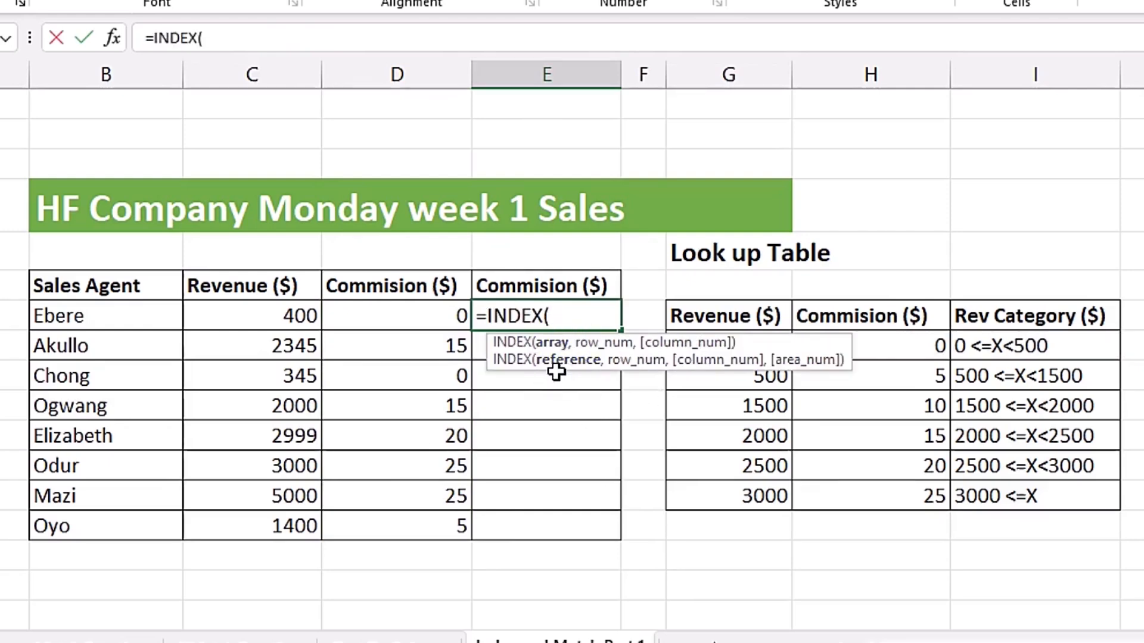
{"action": "left_click_drag", "start_coordinate": [878, 342], "coordinate": [895, 496]}
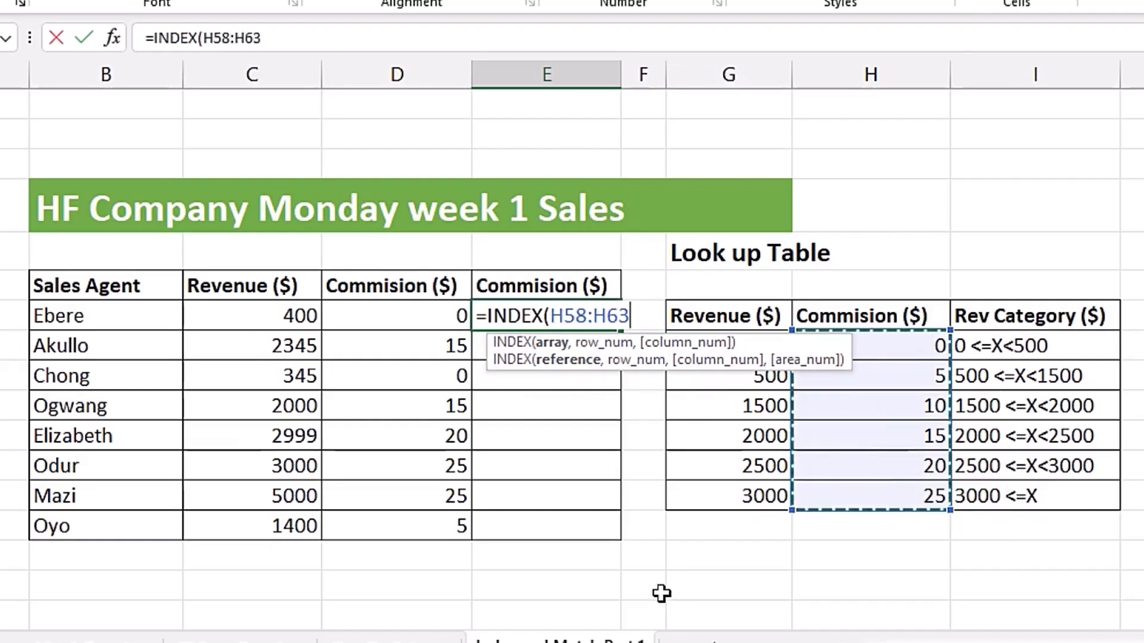
{"action": "key", "text": "F4"}
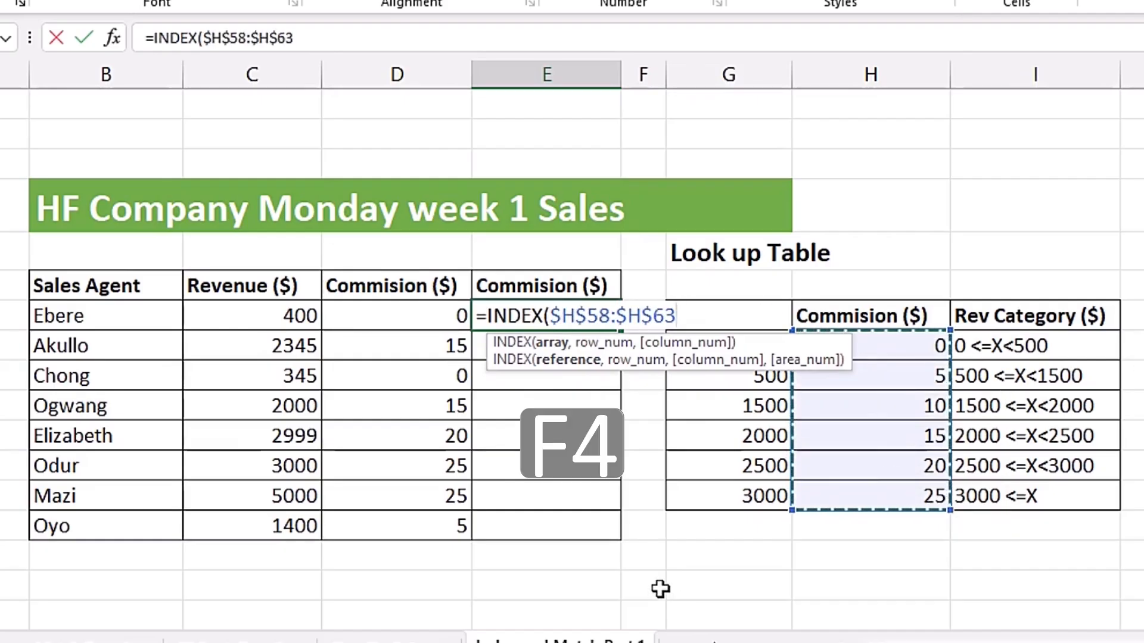
{"action": "type", "text": ","}
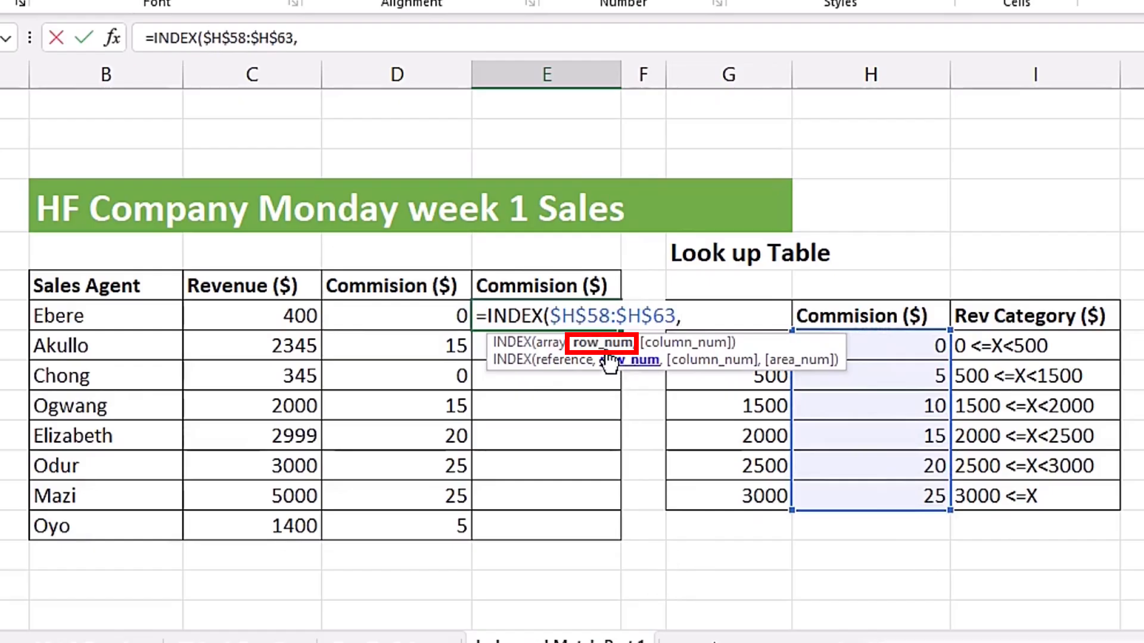
- Nest a MATCH function as the INDEX row number, looking up C57 in the absolute range $G$58:$G$63
{"action": "type", "text": "matc"}
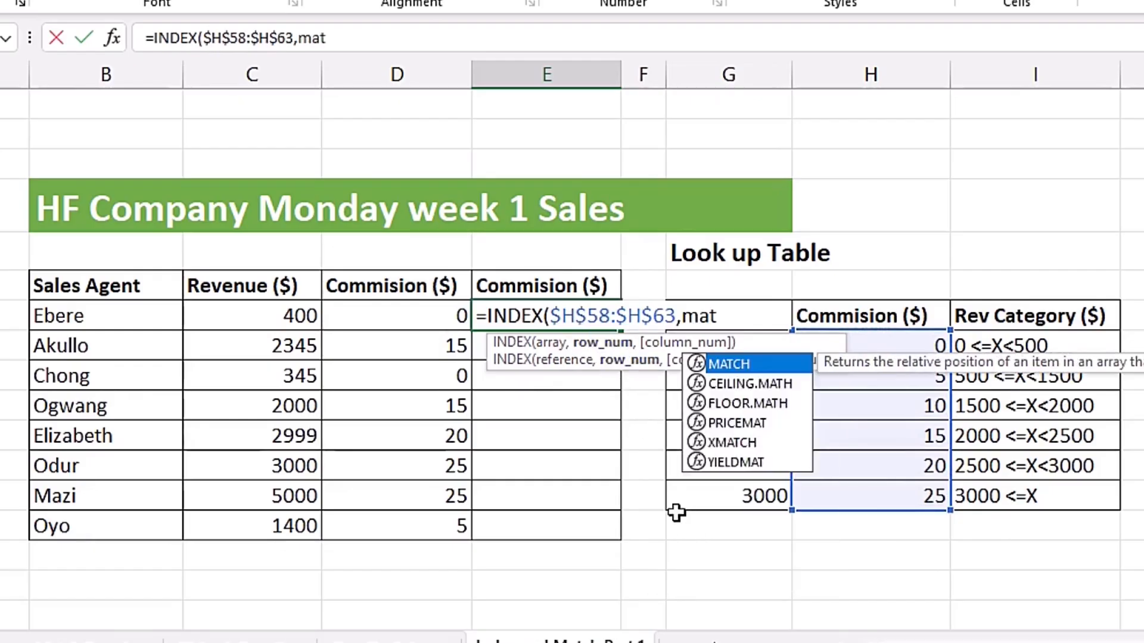
{"action": "key", "text": "Tab"}
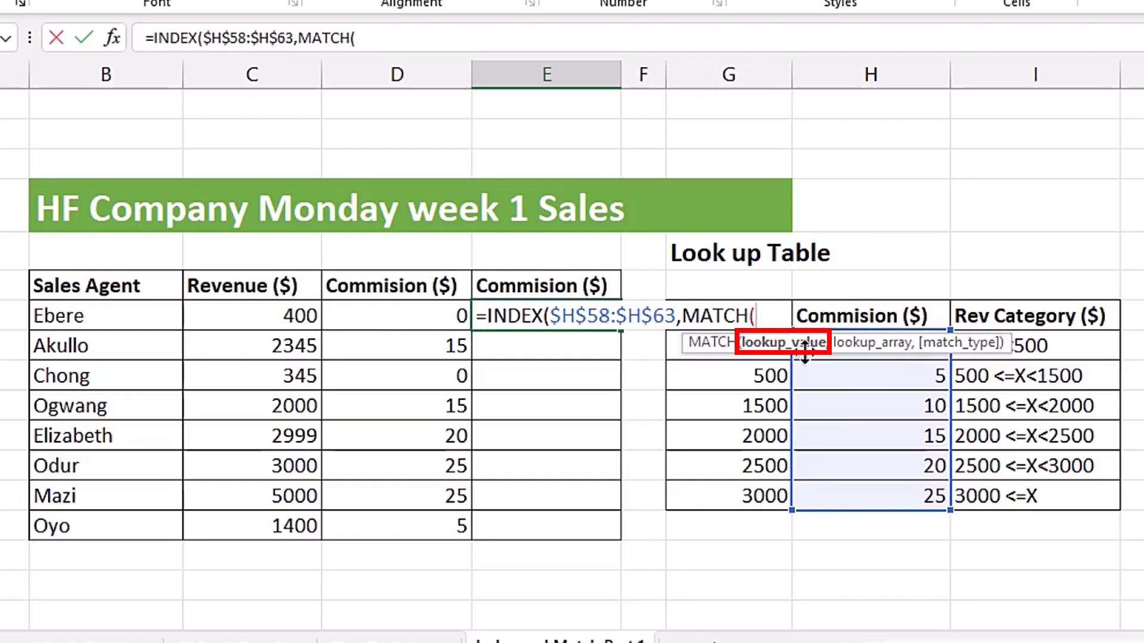
{"action": "left_click", "coordinate": [271, 315]}
{"action": "type", "text": ","}
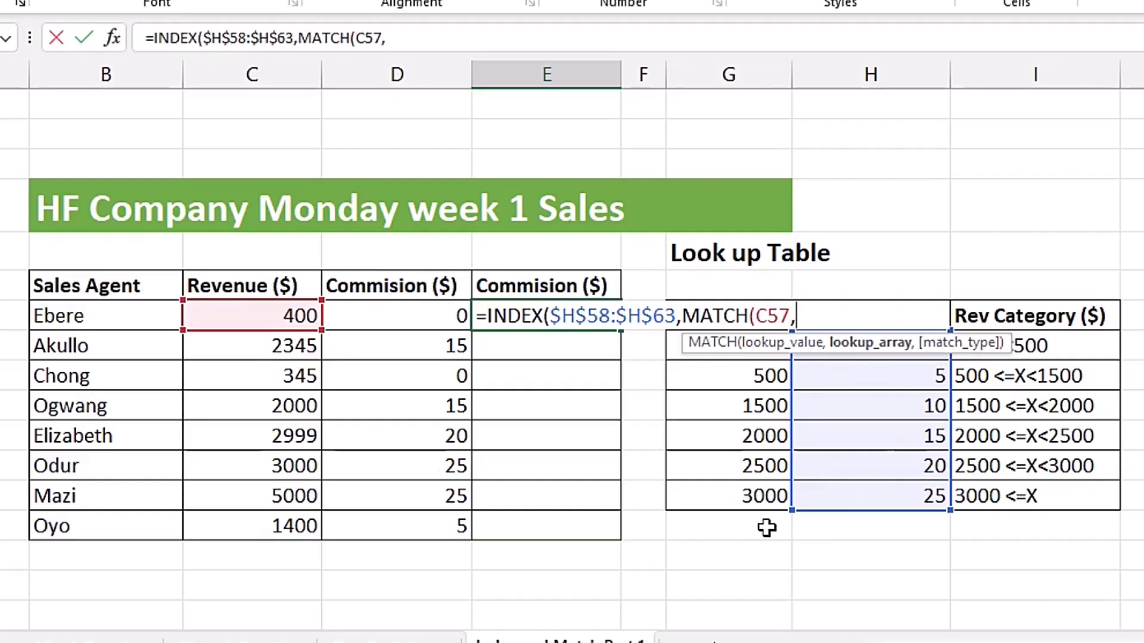
{"action": "left_click_drag", "start_coordinate": [740, 494], "coordinate": [745, 344]}
{"action": "key", "text": "F4"}
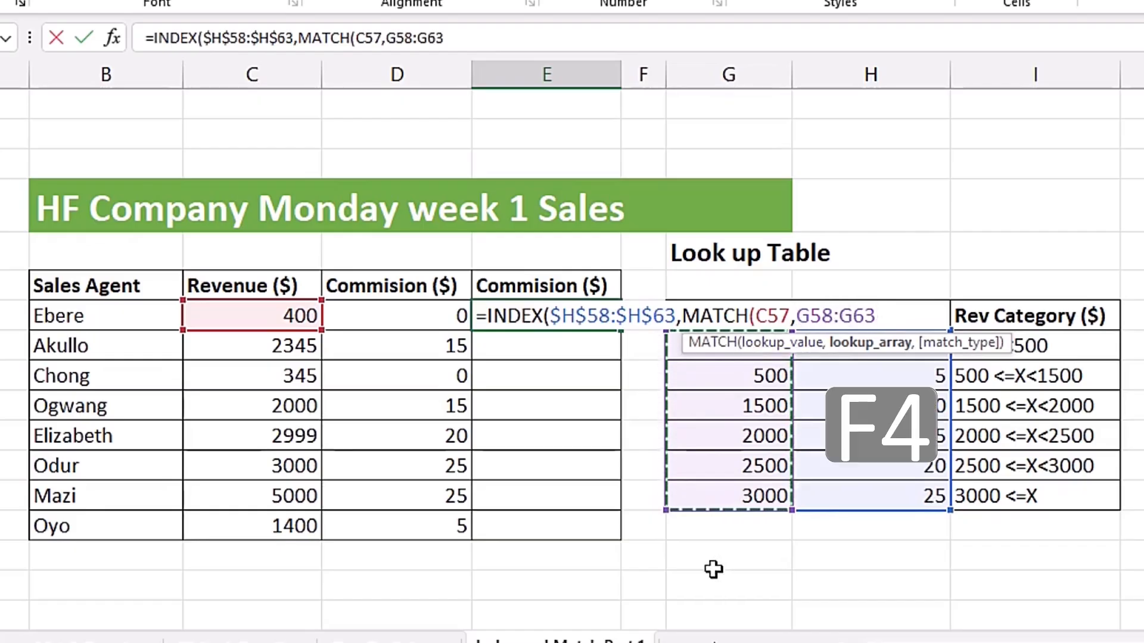
- Complete the INDEX and MATCH formula with match type 1 for less than, and fill it down to the last sales agent
{"action": "type", "text": ","}
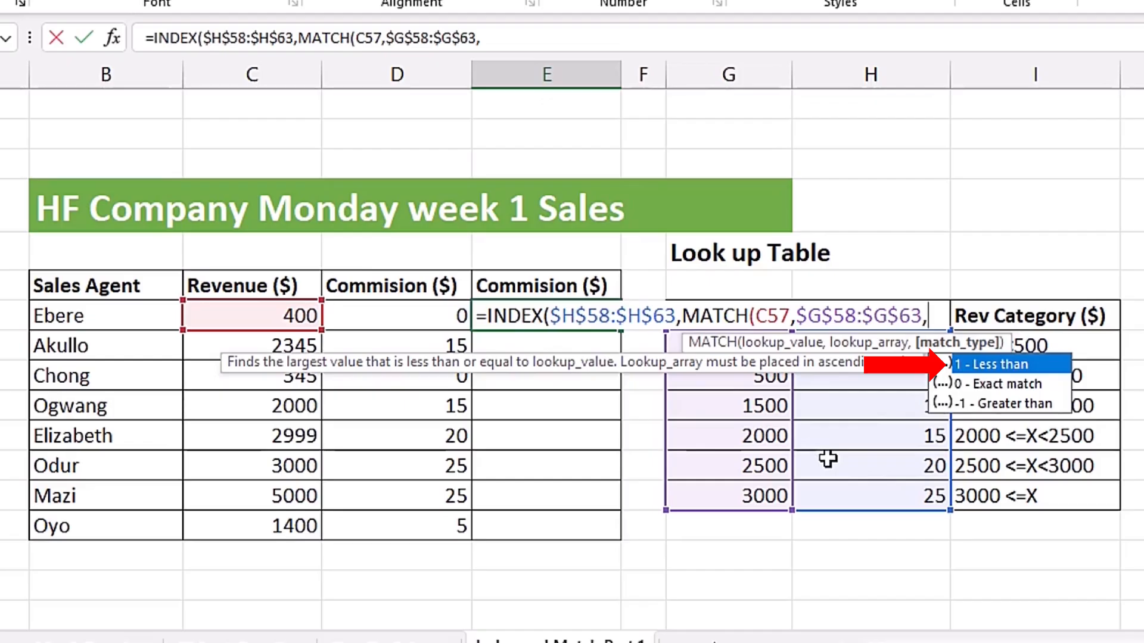
{"action": "key", "text": "Tab"}
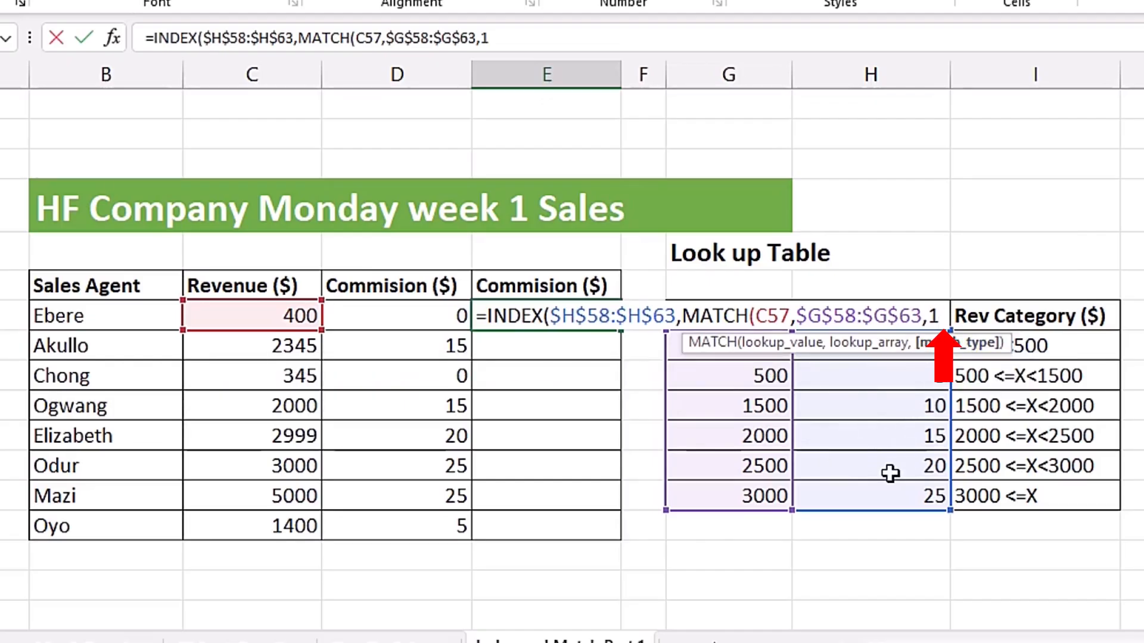
{"action": "type", "text": ")"}
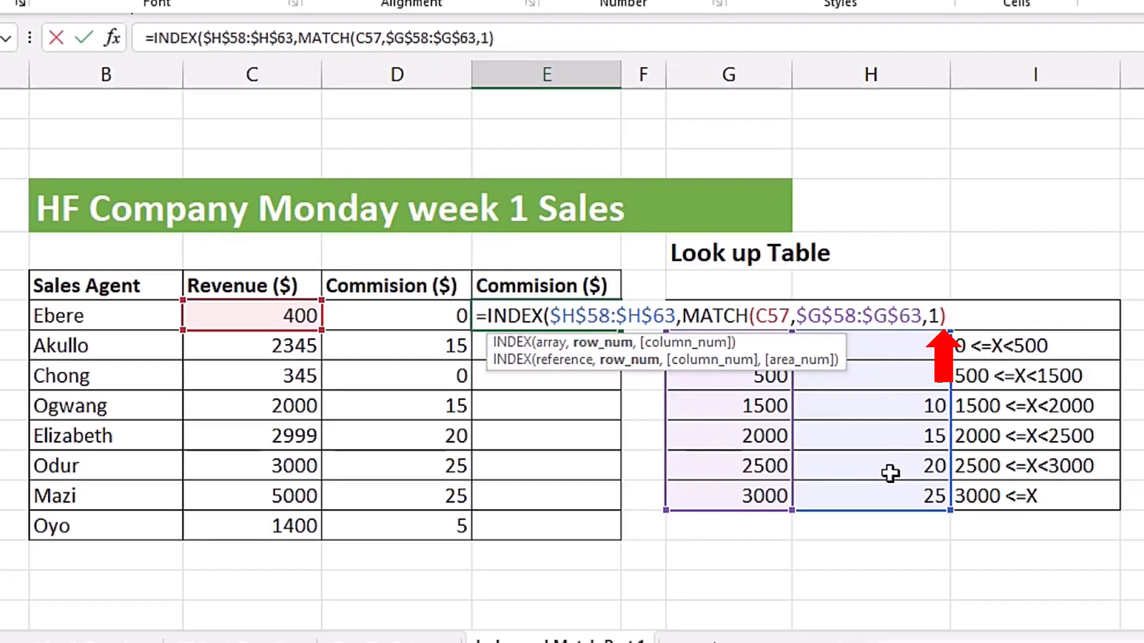
{"action": "type", "text": ")"}
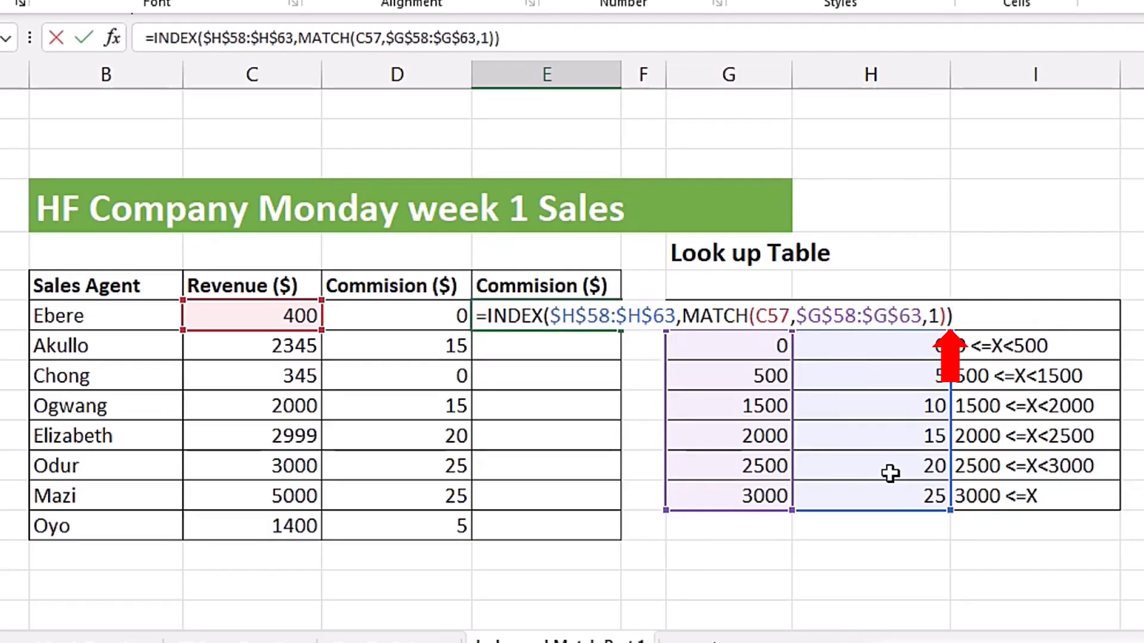
{"action": "key", "text": "ctrl+Return"}
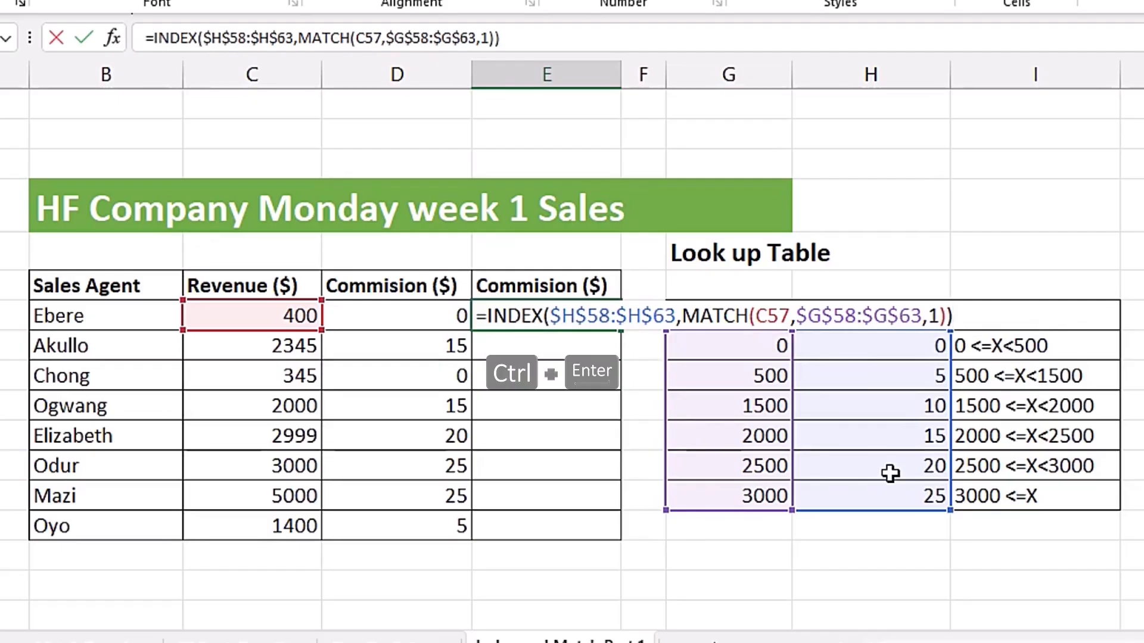
{"action": "left_click_drag", "start_coordinate": [620, 329], "coordinate": [612, 538]}
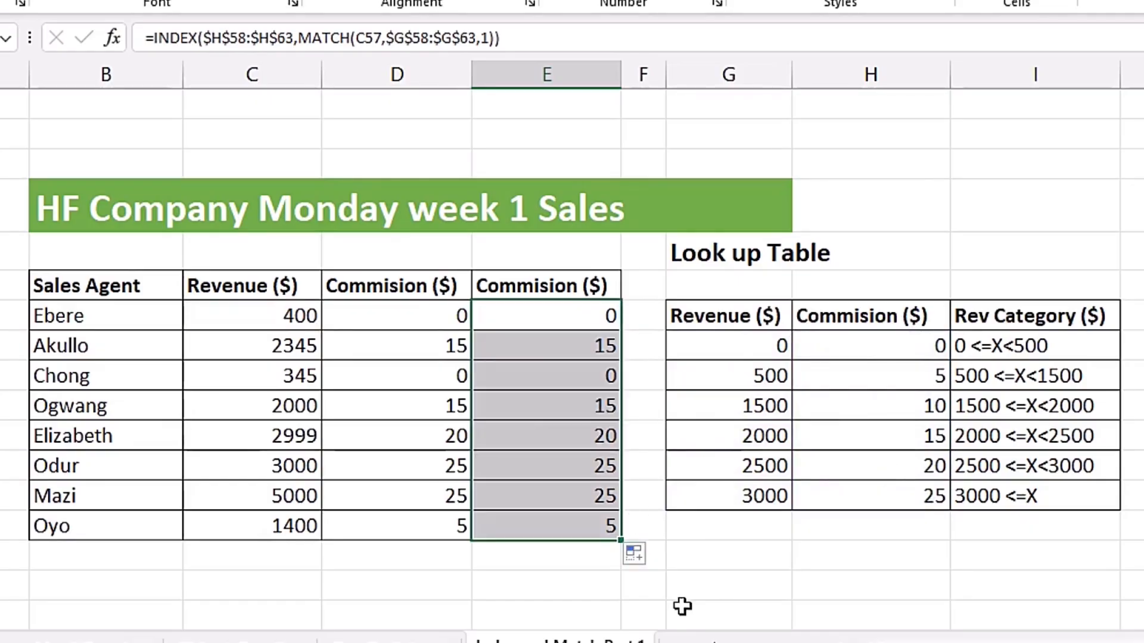